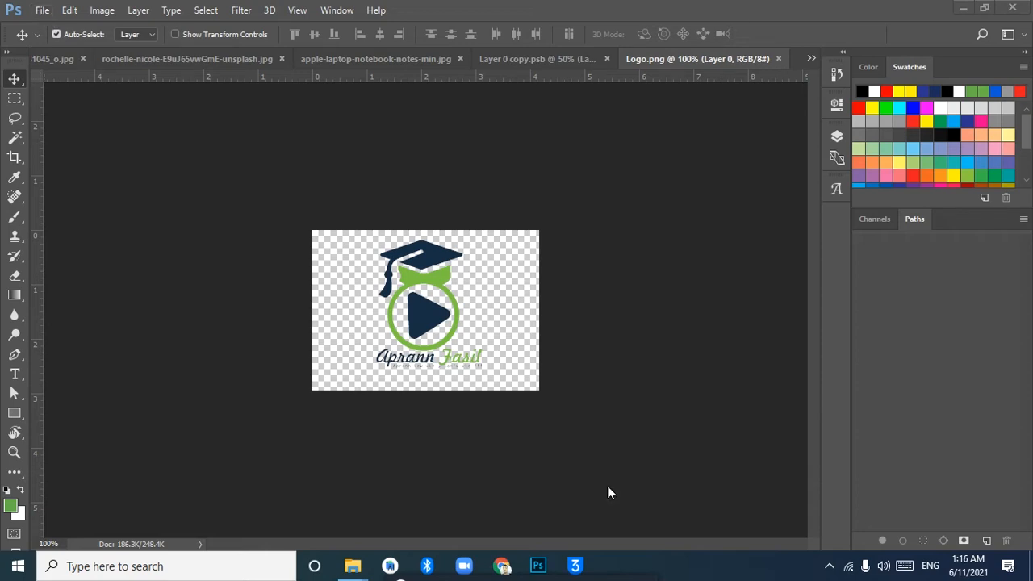
Switch to Layer 0 copy.psb and select the woman's cap, face, arms and upper dress with the Quick Selection tool
left_click(539, 55)
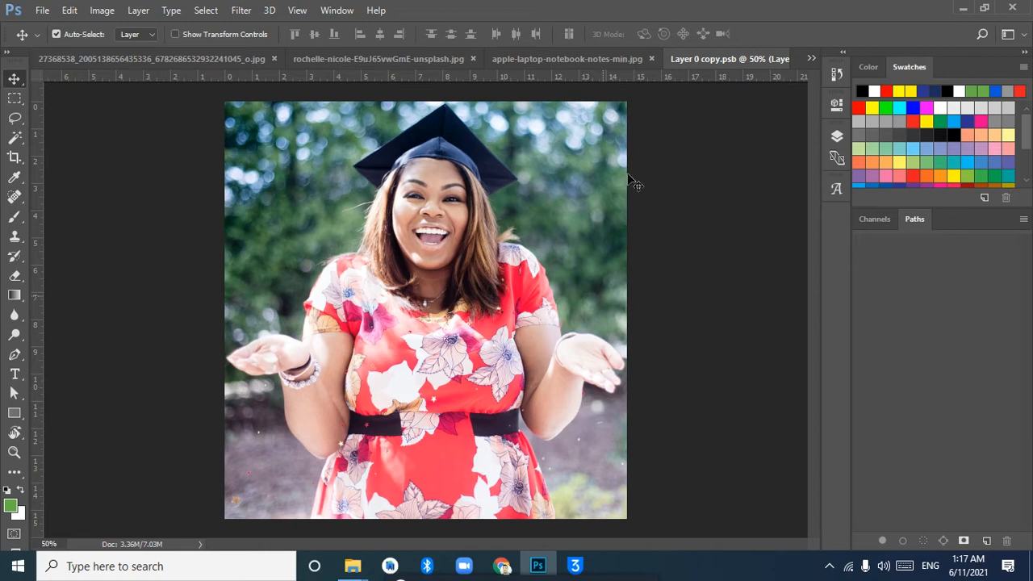
left_click(13, 140)
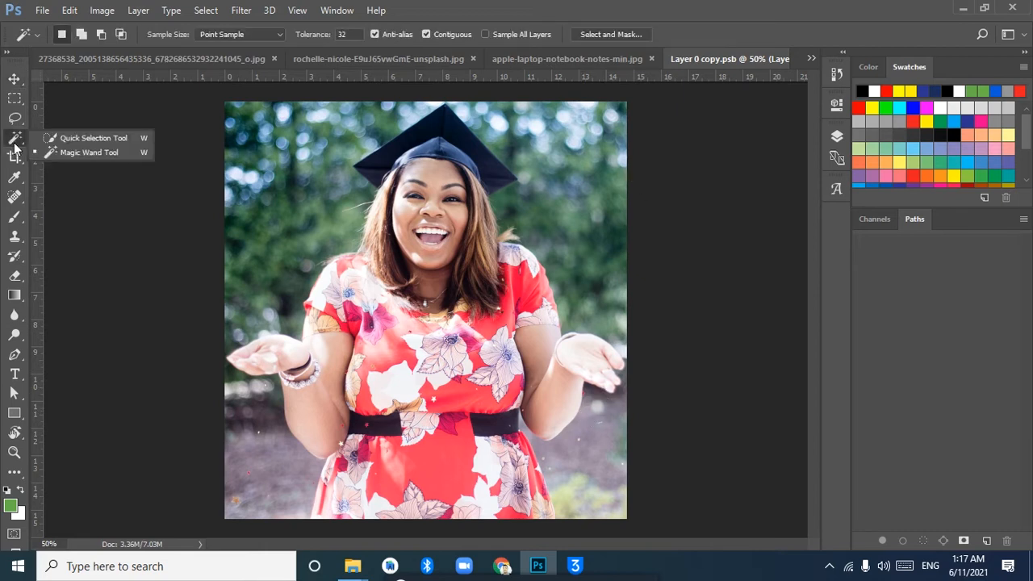
left_click(124, 138)
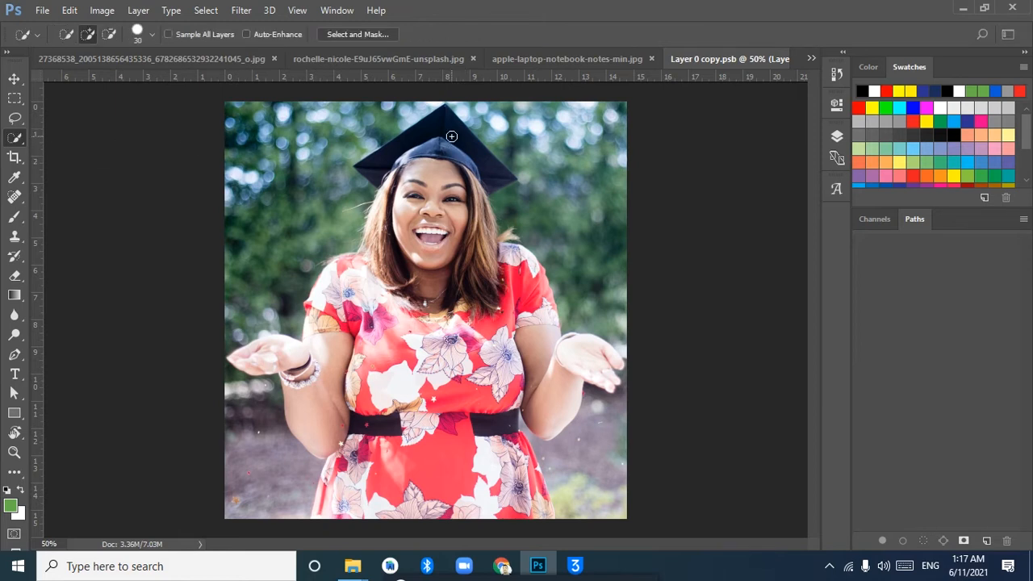
mouse_move(451, 131)
left_mouse_down()
mouse_move(442, 173)
mouse_move(457, 189)
mouse_move(467, 179)
mouse_move(473, 189)
mouse_move(488, 255)
mouse_move(501, 252)
mouse_move(521, 274)
mouse_move(536, 331)
mouse_move(575, 362)
left_mouse_up()
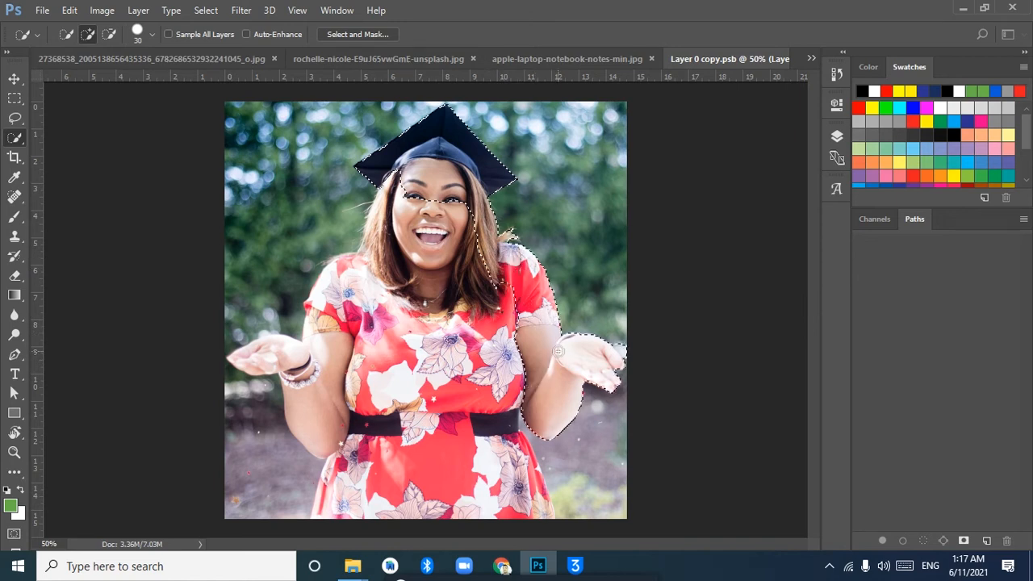
mouse_move(382, 339)
left_mouse_down()
mouse_move(378, 291)
mouse_move(345, 321)
mouse_move(332, 358)
mouse_move(342, 354)
mouse_move(344, 448)
left_mouse_up()
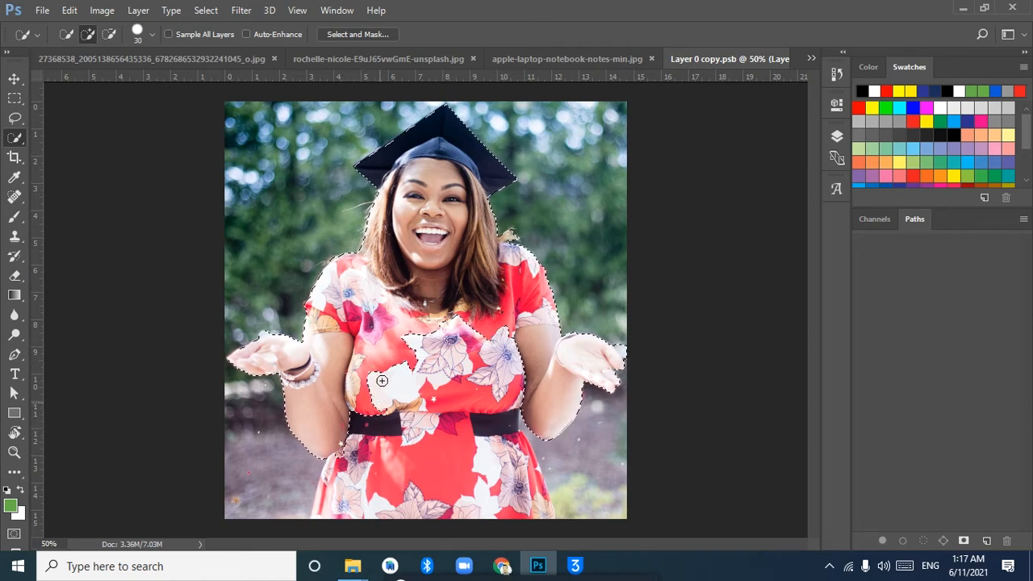
left_click_drag(400, 366, 392, 385)
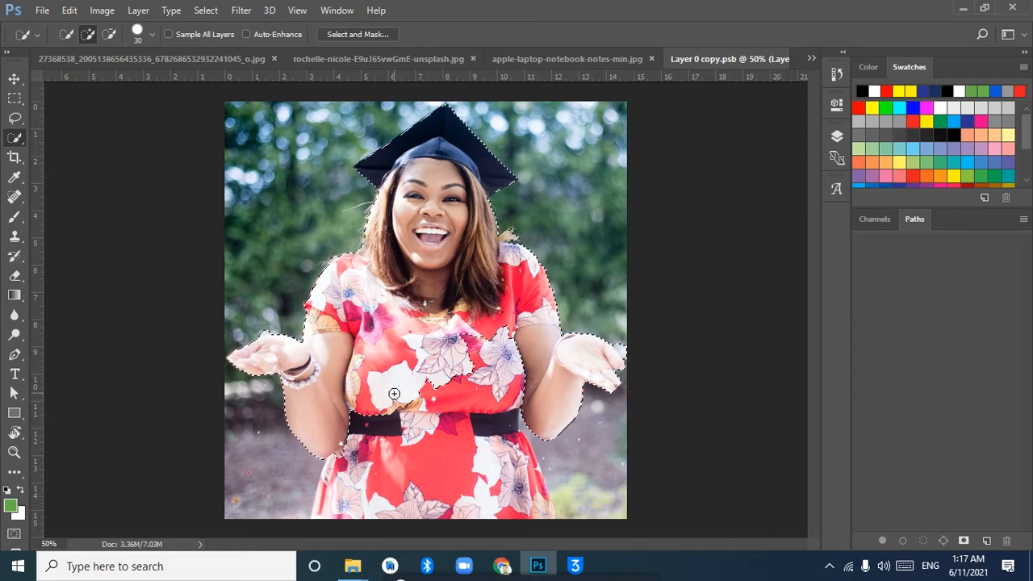
Subtract part of the dress's white flower from the selection, and add the lower-left background patch before subtracting it again
key("alt")
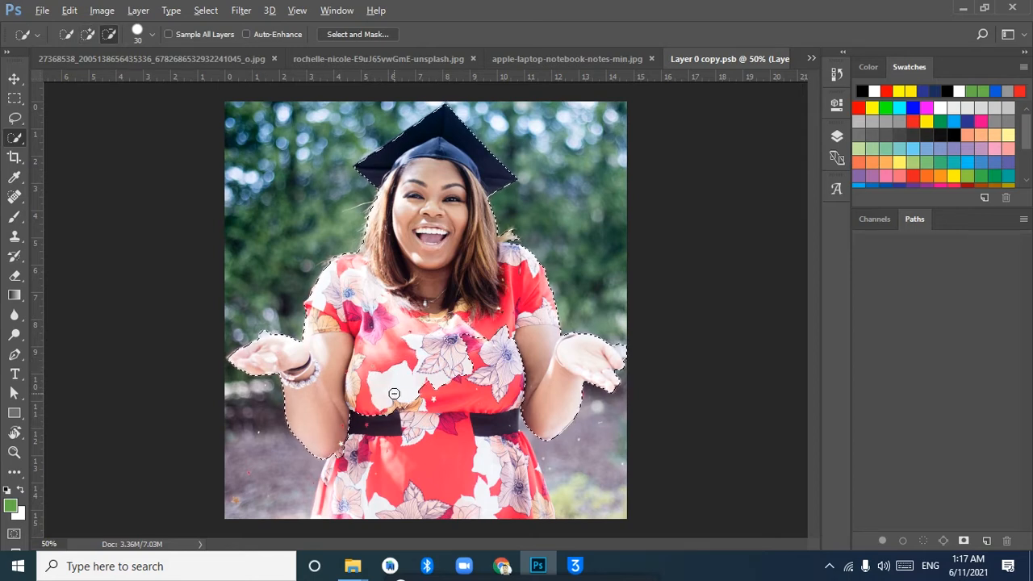
mouse_move(394, 393)
left_mouse_down()
mouse_move(387, 416)
mouse_move(386, 395)
left_mouse_up()
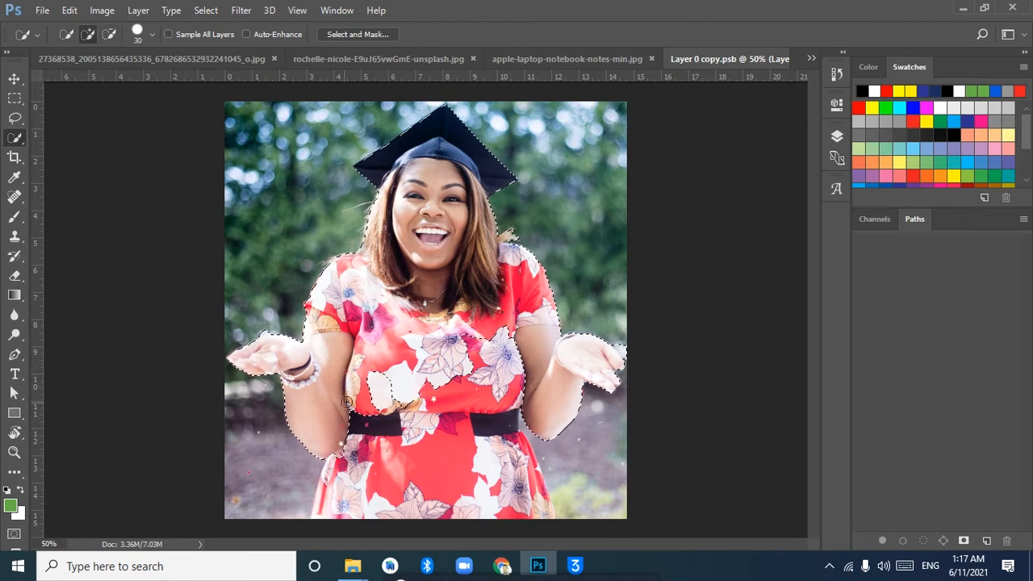
left_click(288, 430)
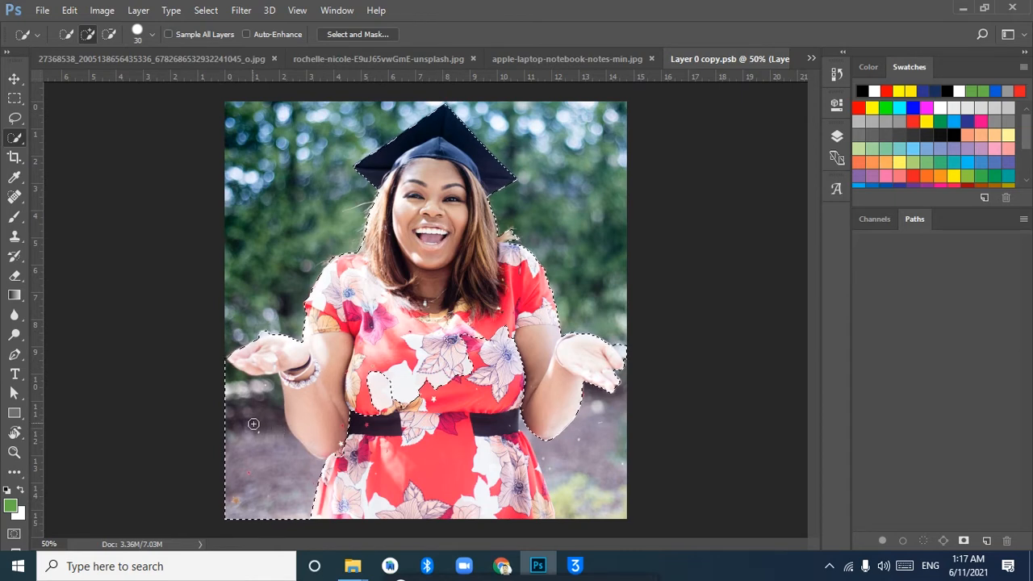
key("alt")
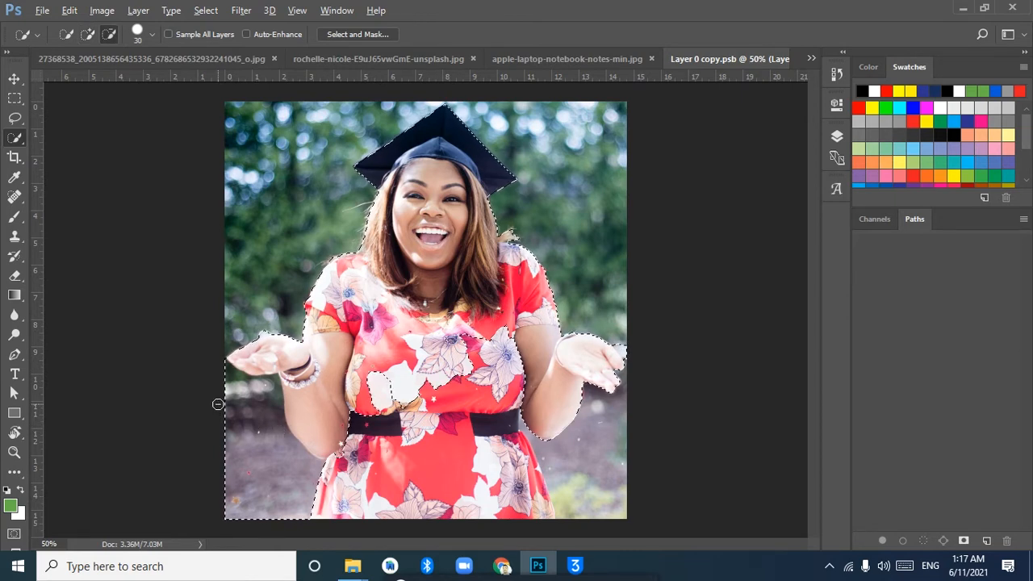
left_click_drag(250, 408, 267, 440)
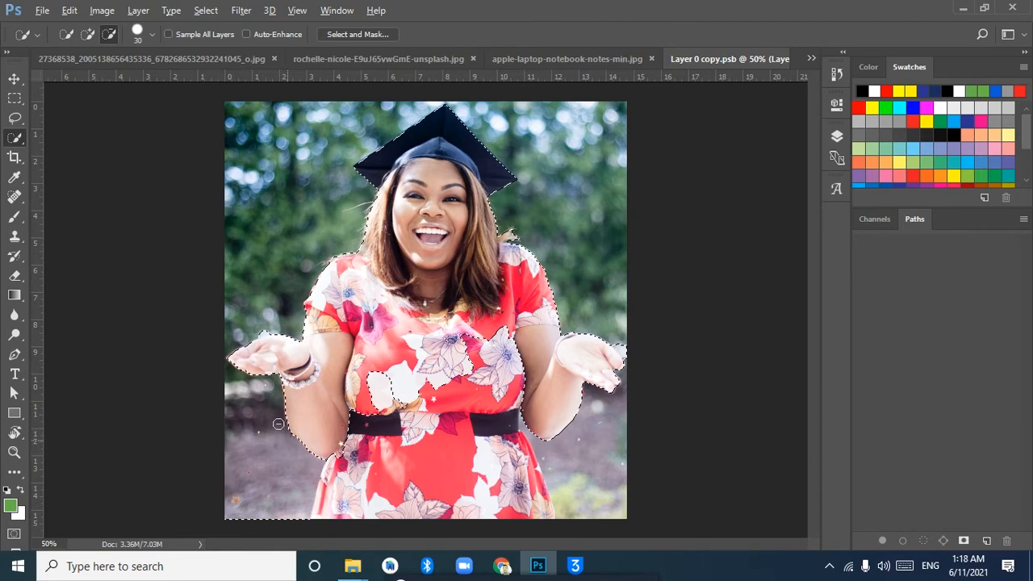
Add the white flower, the black belt and the whole skirt down to the image's lower edge to the selection
left_click(87, 34)
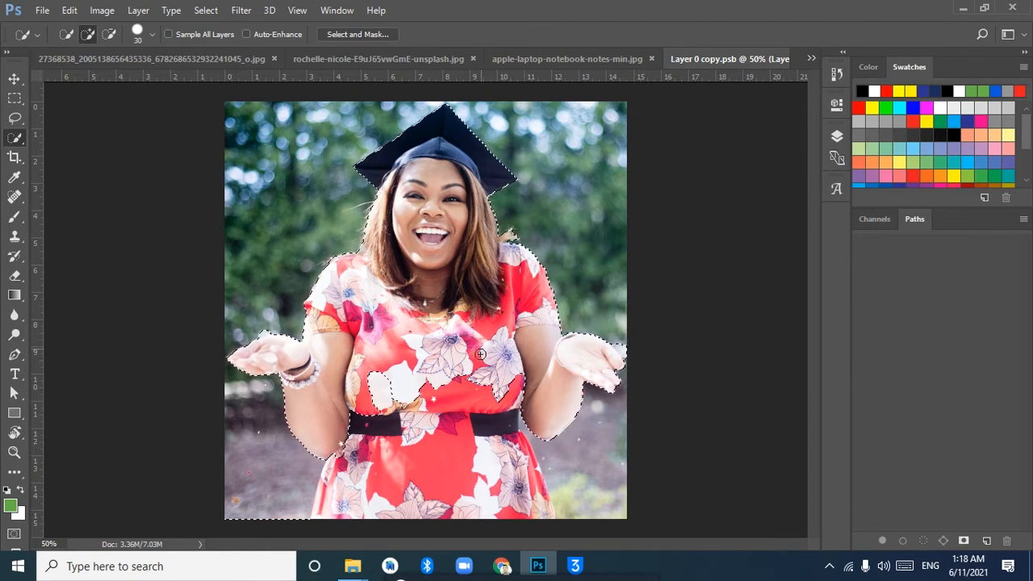
left_click_drag(470, 425, 468, 444)
mouse_move(417, 489)
left_mouse_down()
mouse_move(394, 393)
mouse_move(374, 405)
mouse_move(370, 438)
mouse_move(380, 376)
left_mouse_up()
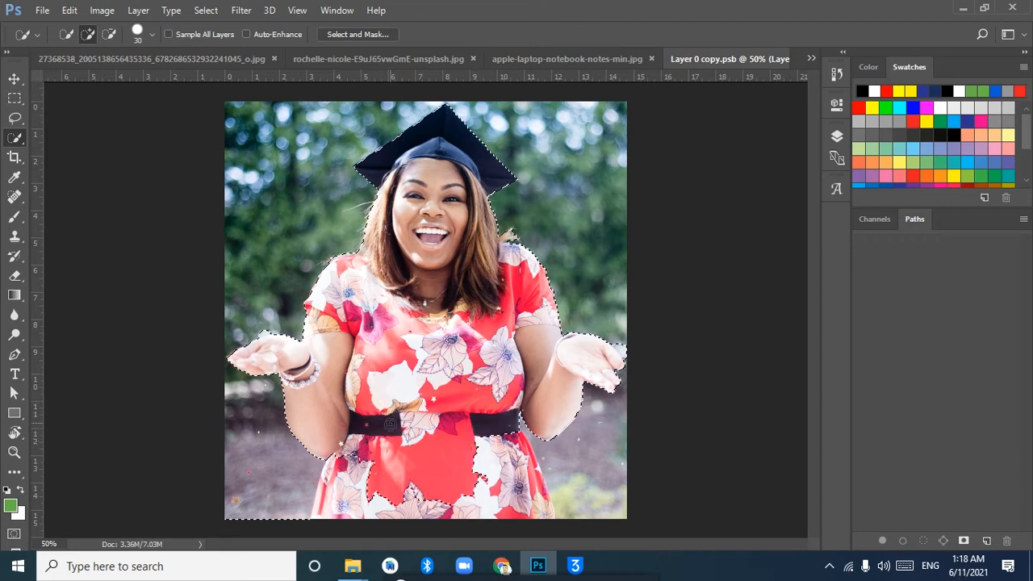
left_click_drag(375, 446, 354, 474)
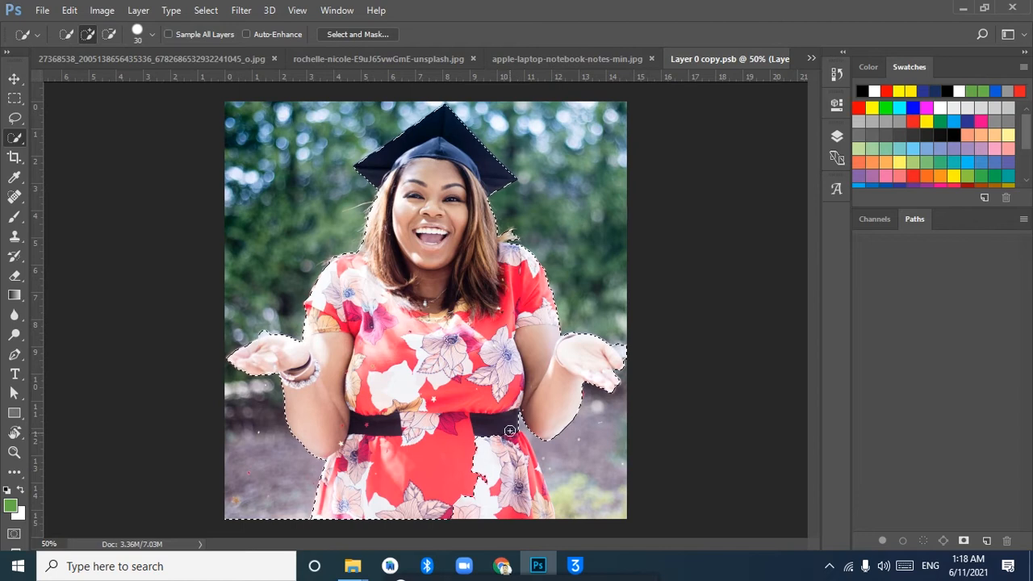
left_click_drag(502, 428, 508, 443)
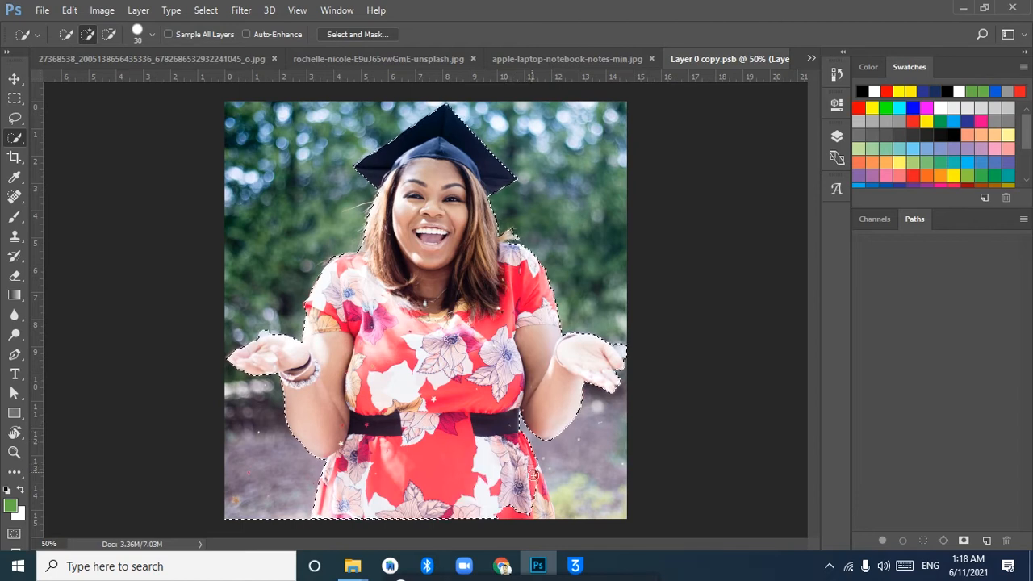
left_click_drag(538, 482, 542, 499)
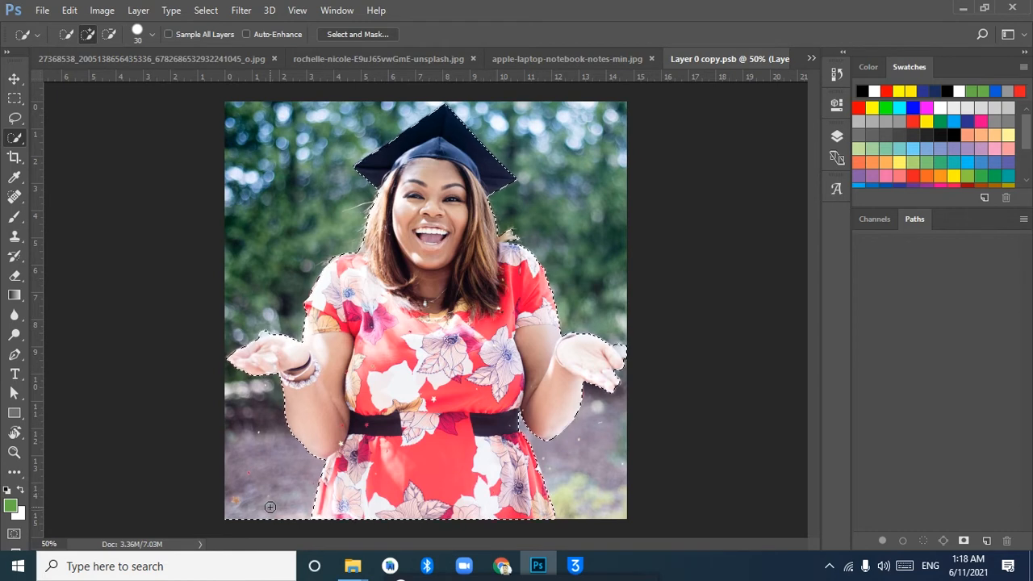
key("alt")
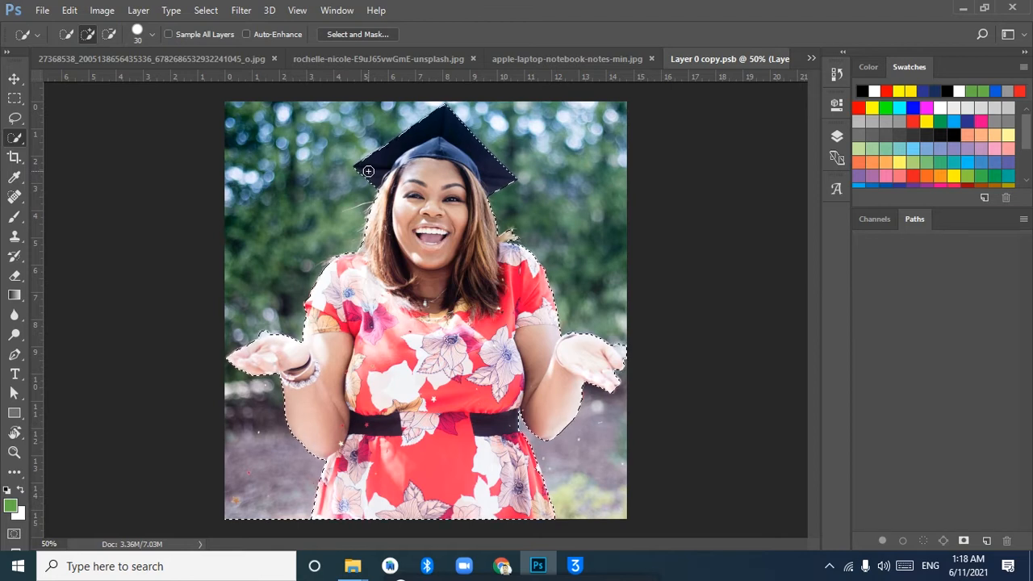
Add the loose tuft of hair above the shoulder on the image's right side to the selection
key("ctrl+plus")
key("ctrl+plus")
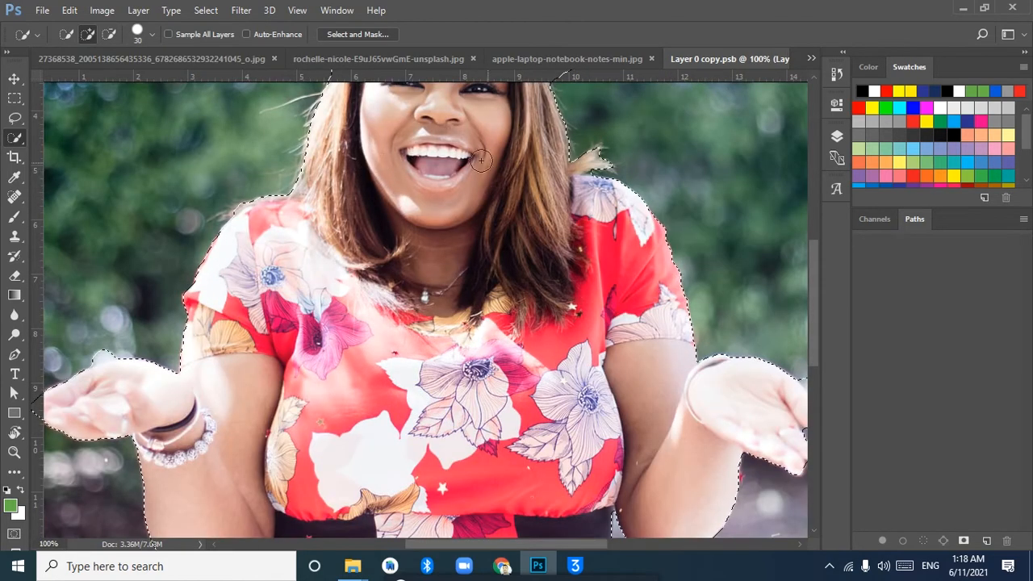
mouse_move(444, 166)
left_mouse_down()
mouse_move(439, 203)
mouse_move(370, 223)
left_mouse_up()
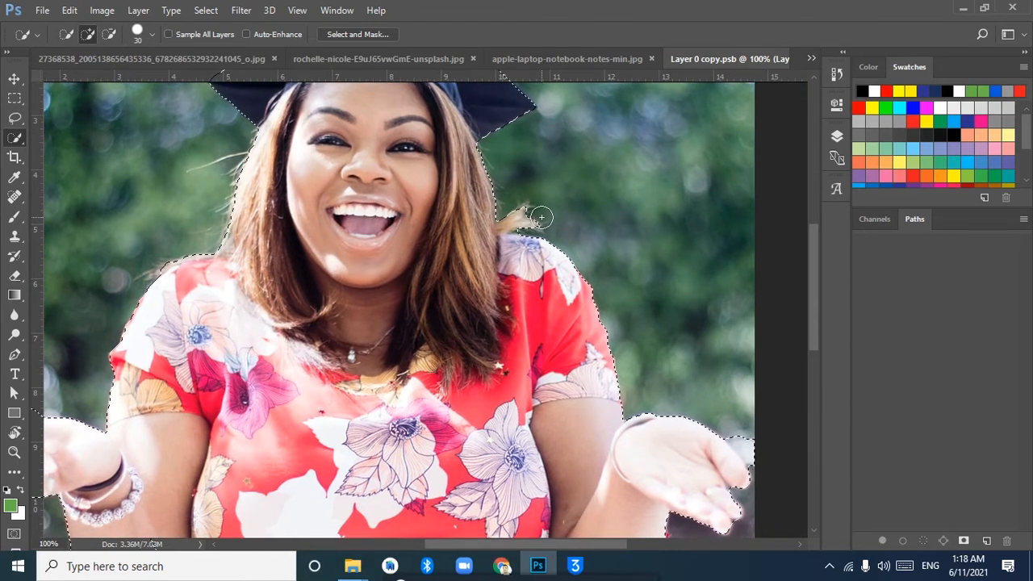
key("ctrl+plus")
key("ctrl+plus")
mouse_move(603, 180)
left_mouse_down()
mouse_move(350, 307)
mouse_move(322, 338)
left_mouse_up()
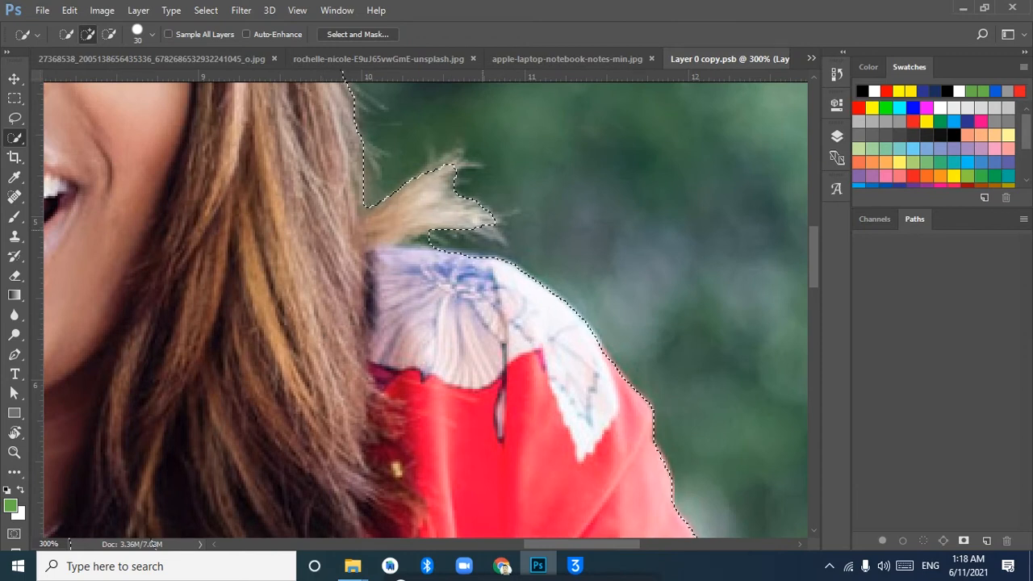
left_click(468, 222)
Examine the face and the selection edge along the hair at several magnifications with the Zoom tool, ending with the whole image in view
key("ctrl+minus")
key("ctrl+minus")
key("ctrl+minus")
key("ctrl+plus")
key("ctrl+plus")
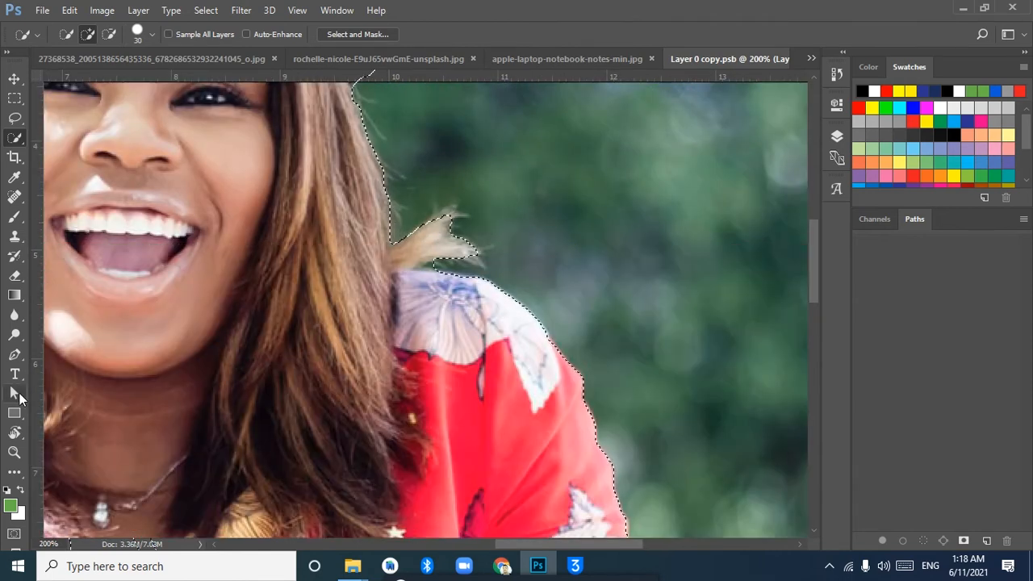
left_click(13, 454)
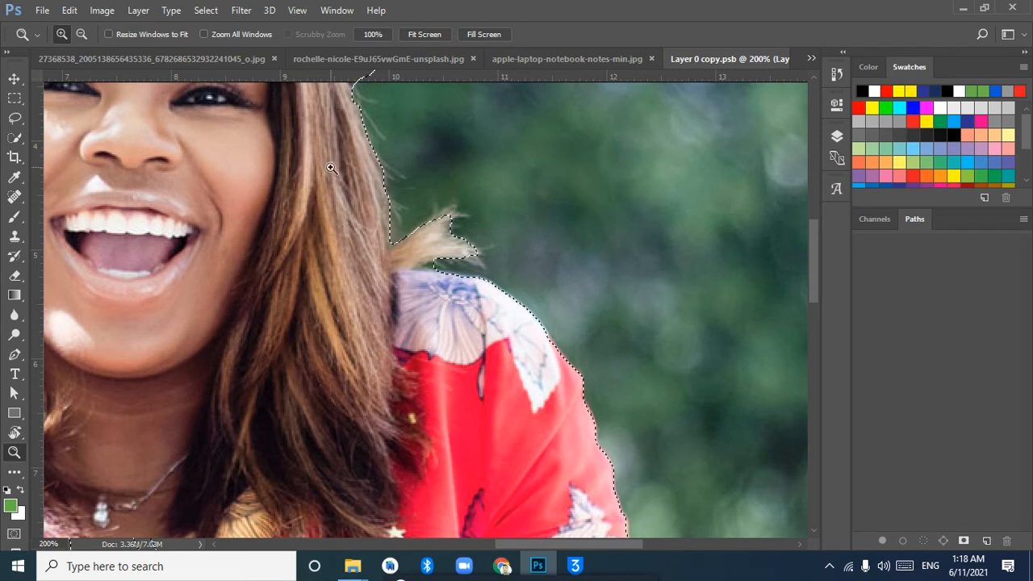
left_click_drag(167, 91, 242, 138)
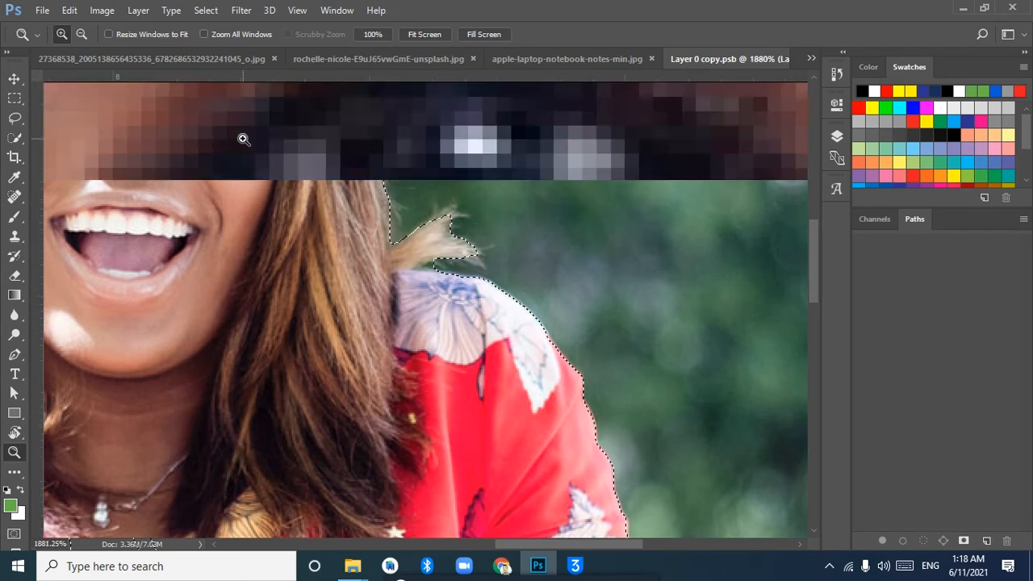
key("alt")
left_click(457, 216, "alt")
left_click(421, 203, "alt")
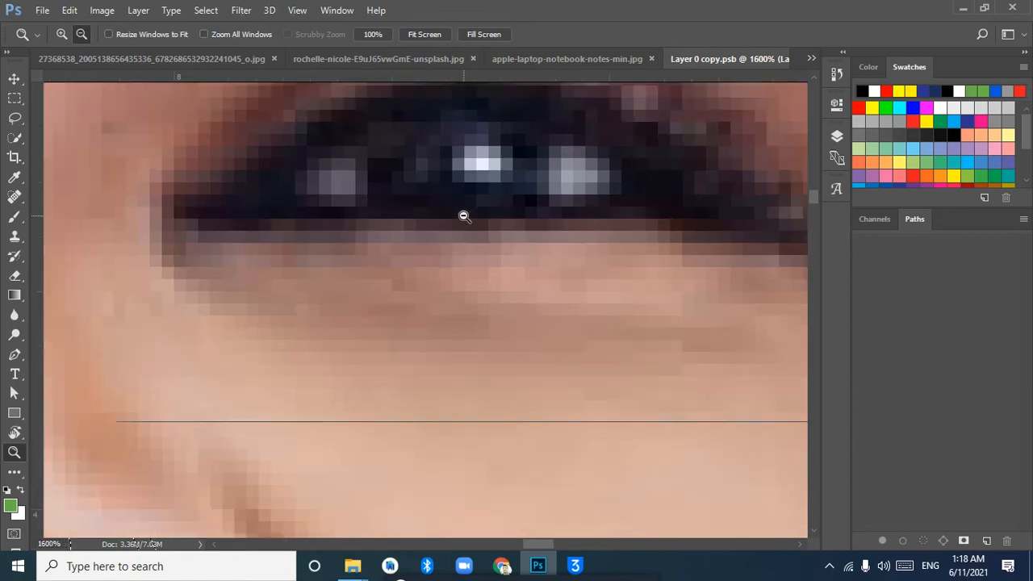
left_click(464, 214, "alt")
left_click(464, 215, "alt")
left_click(464, 216, "alt")
left_click(464, 215, "alt")
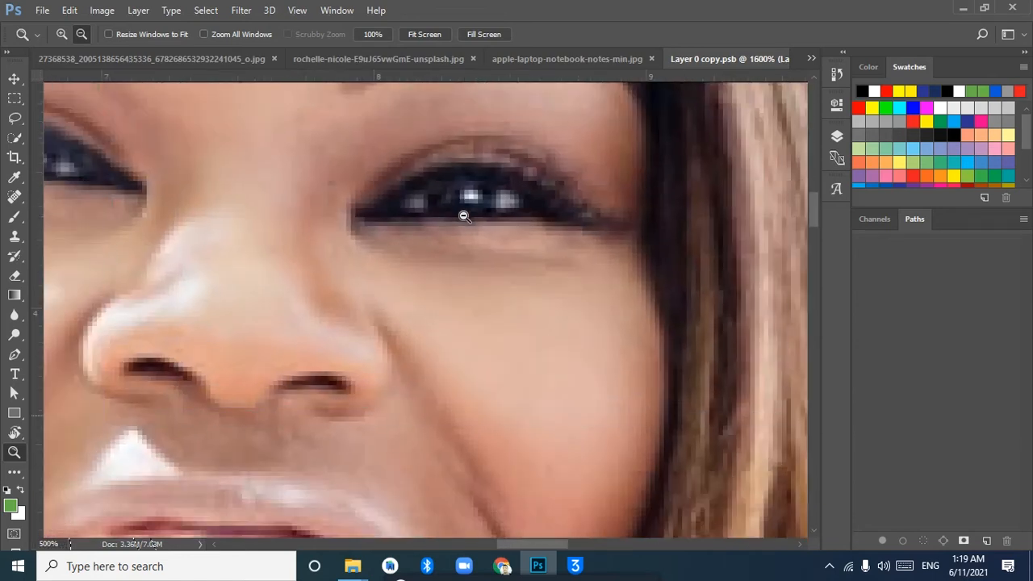
left_click(464, 215, "alt")
left_click(464, 216, "alt")
left_click(464, 216, "alt")
left_click(464, 215, "alt")
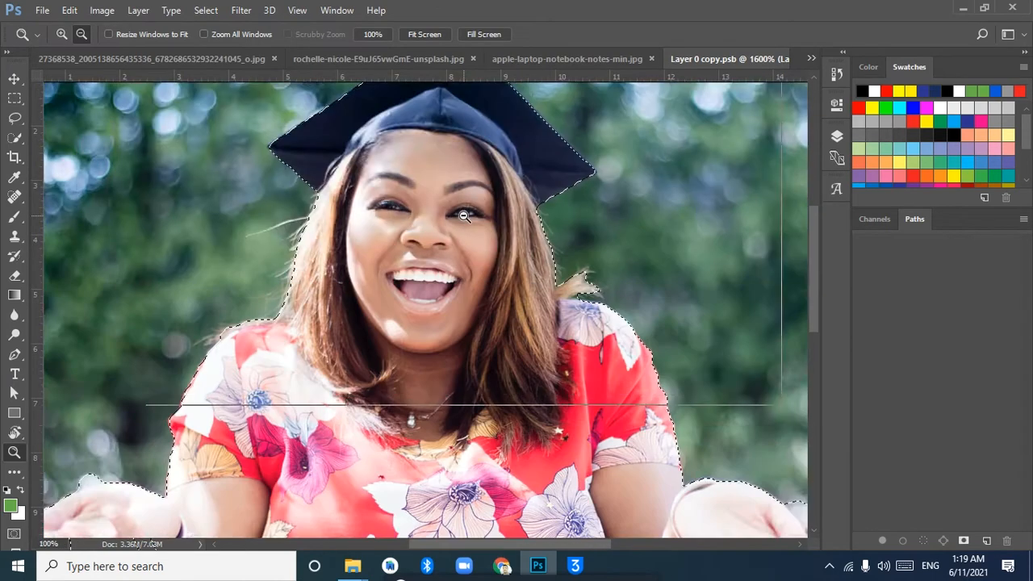
left_click(464, 215, "alt")
left_click(464, 215, "alt")
left_click(458, 226)
left_click(446, 380)
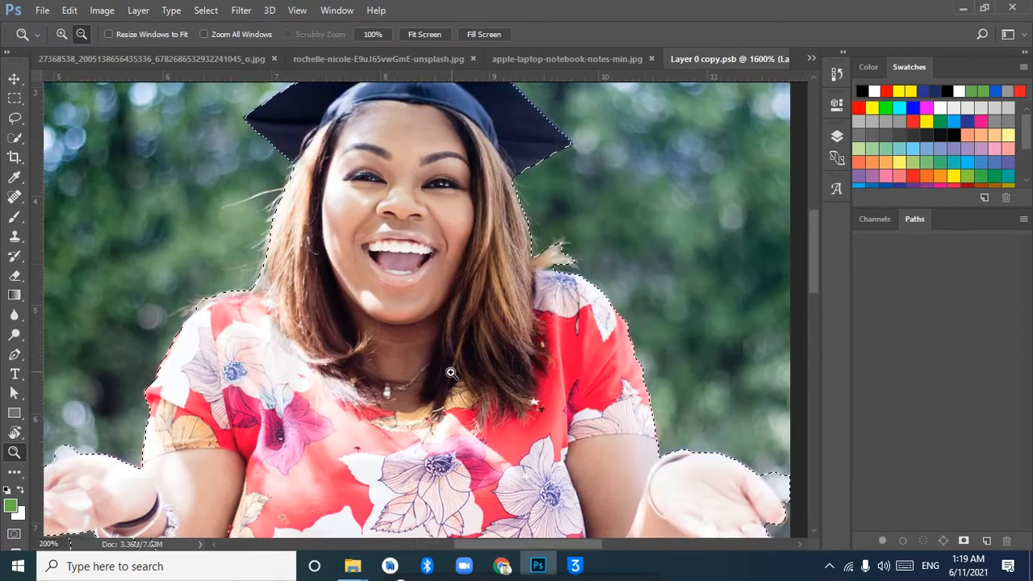
left_click(449, 369)
left_click(453, 372)
left_click(453, 371)
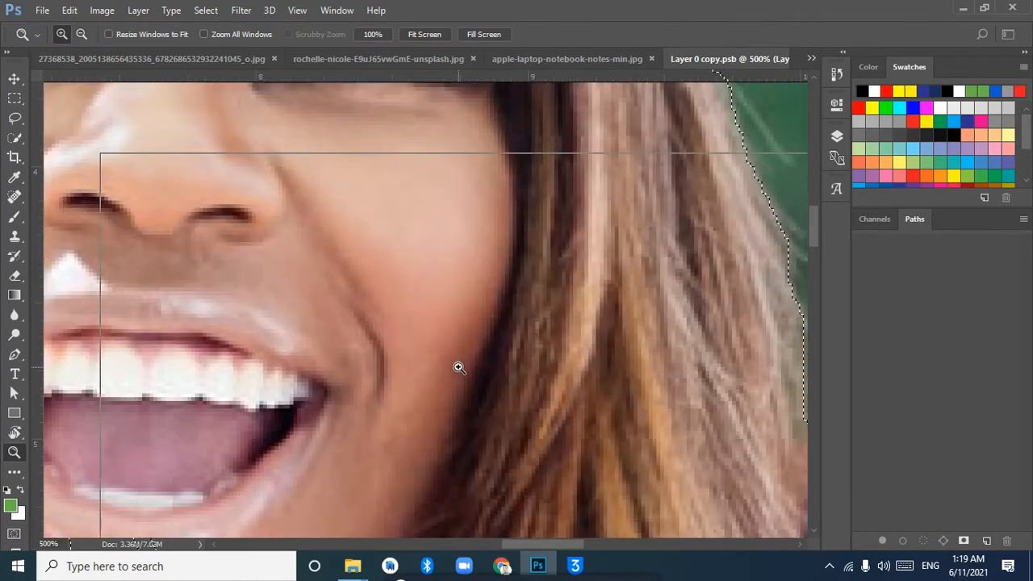
left_click(459, 366)
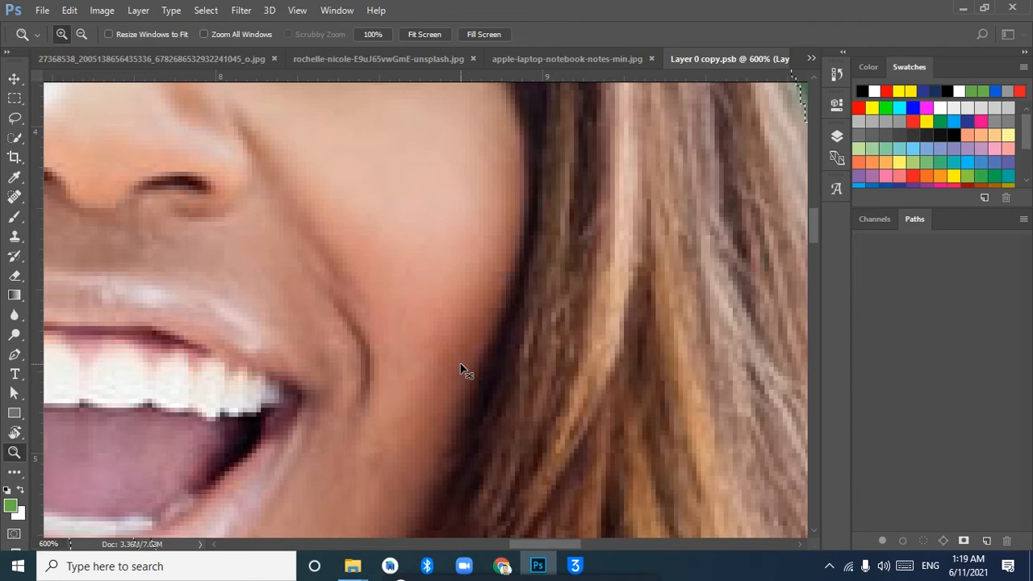
key("ctrl+0")
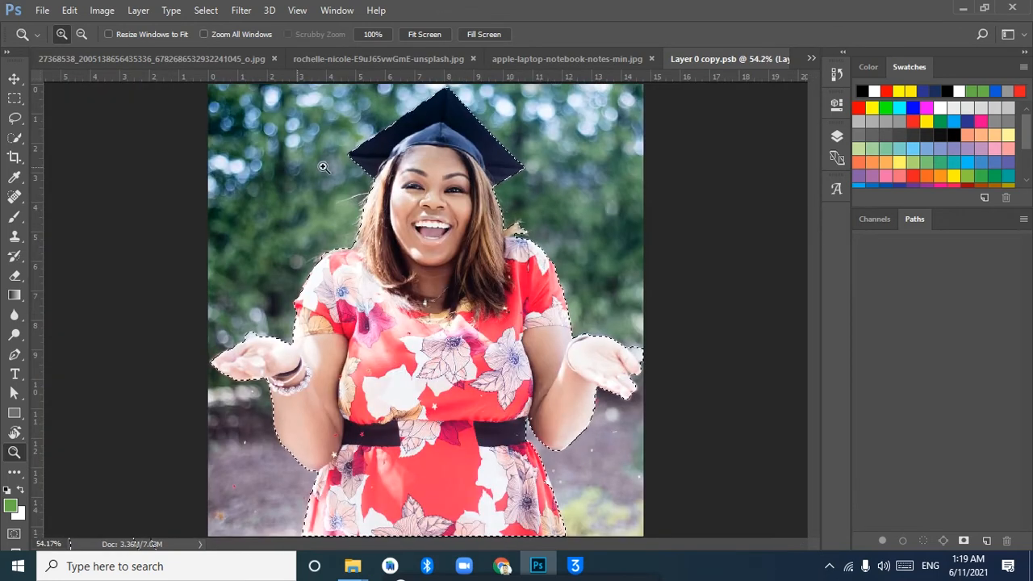
Clear the selection and use the Magic Wand tool to select patches of the green background to the right of the cap
left_click(22, 140)
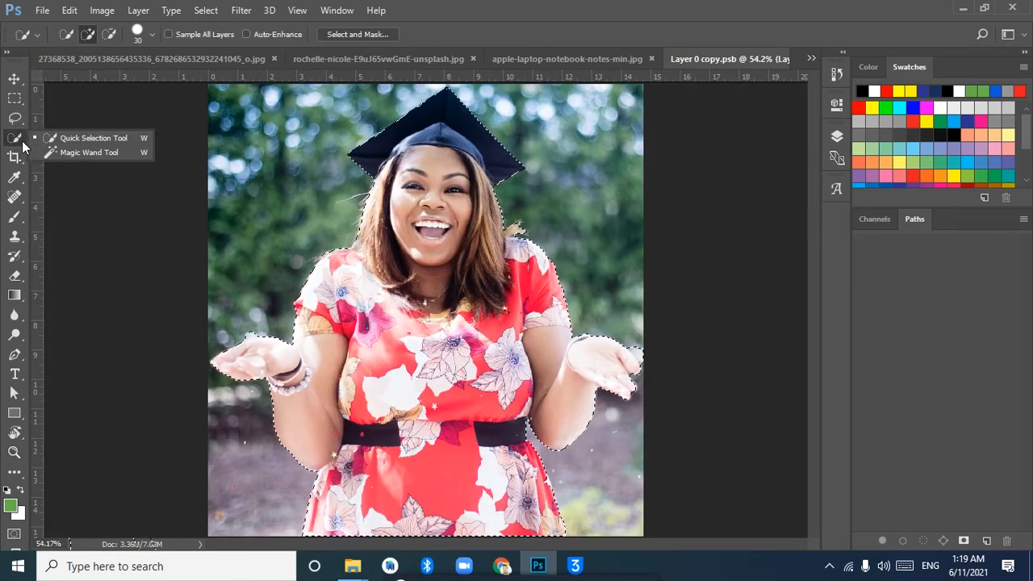
left_click(119, 154)
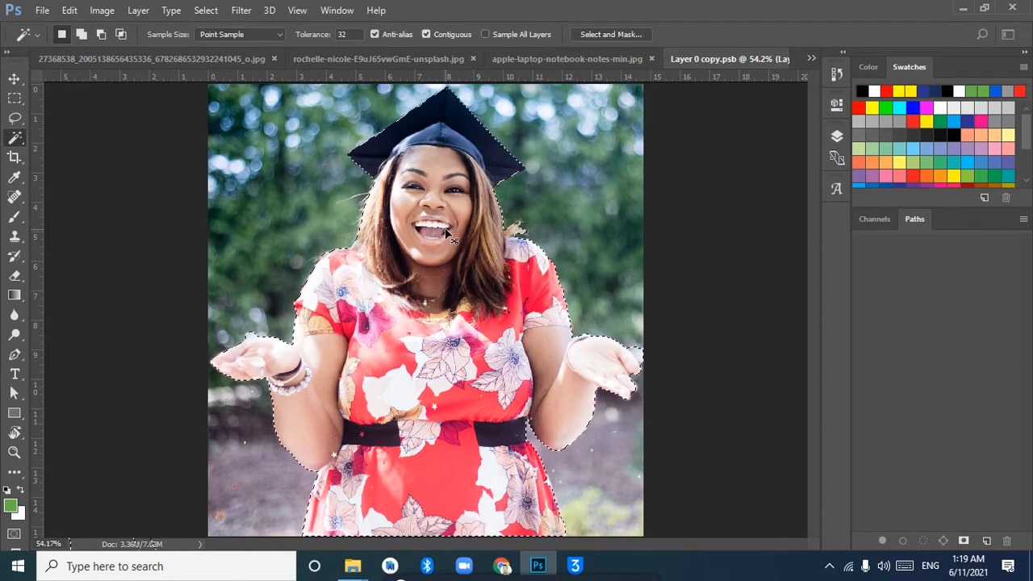
key("ctrl+d")
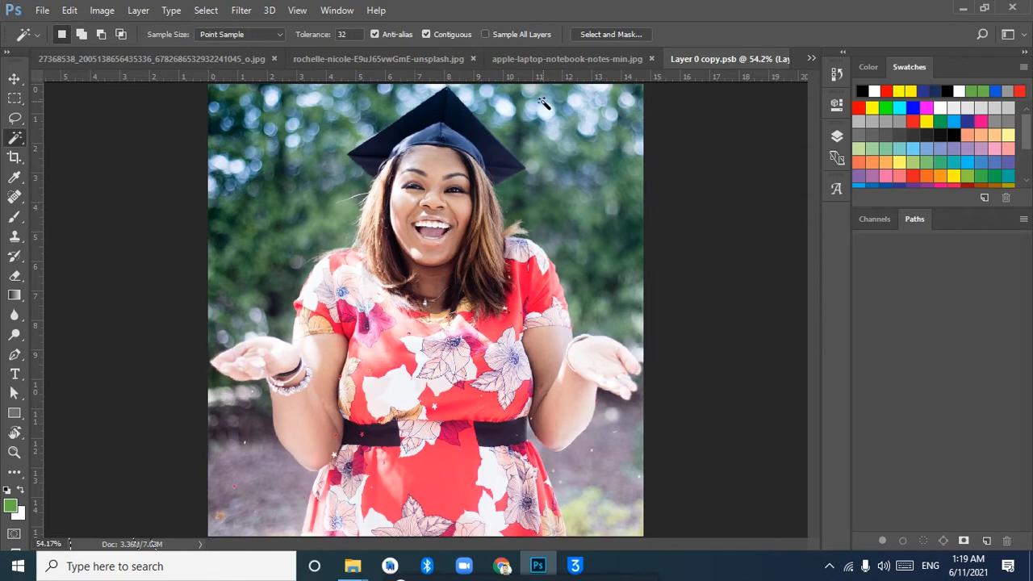
left_click(563, 214)
left_click(551, 125)
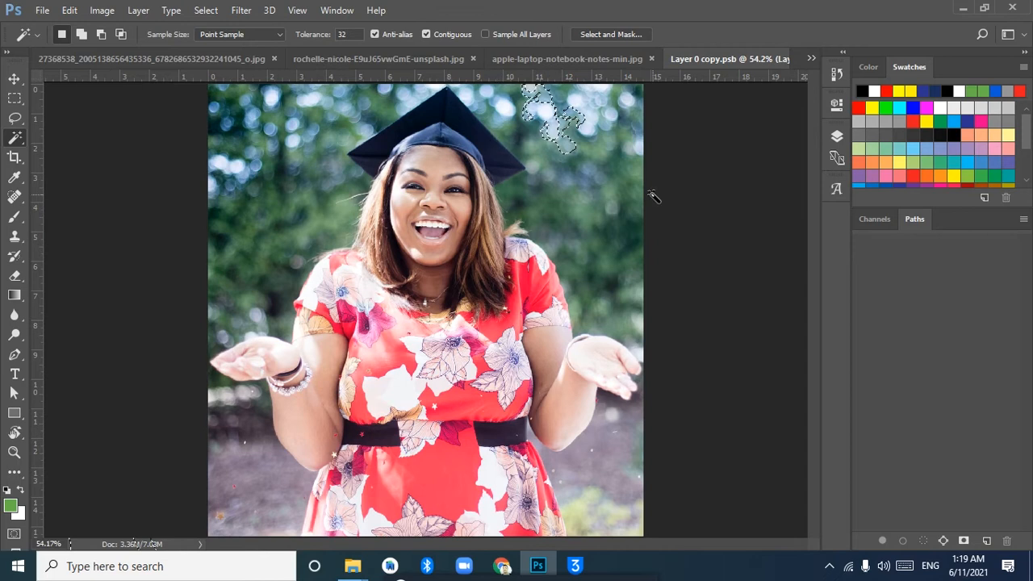
left_click(564, 192)
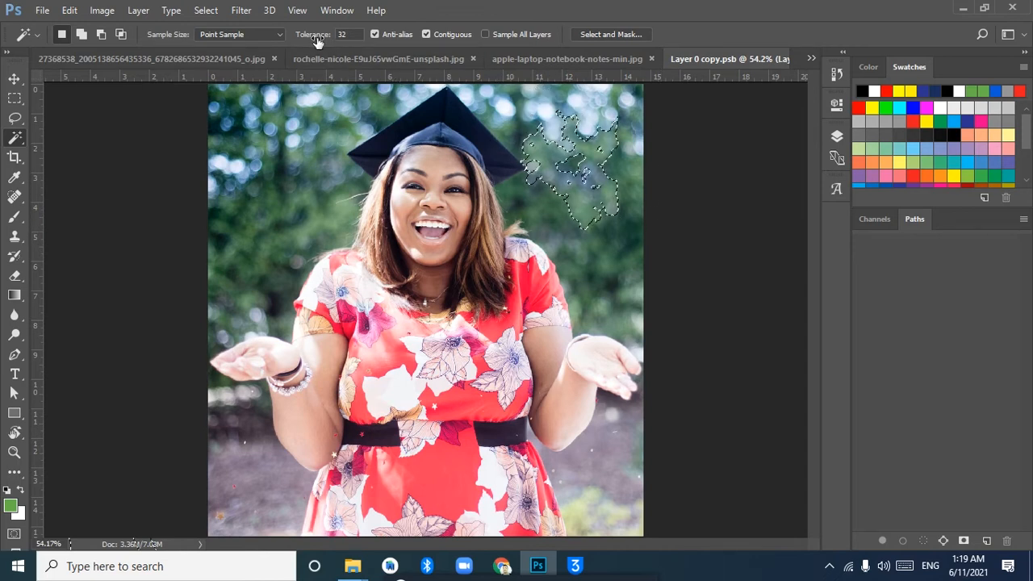
left_click(14, 78)
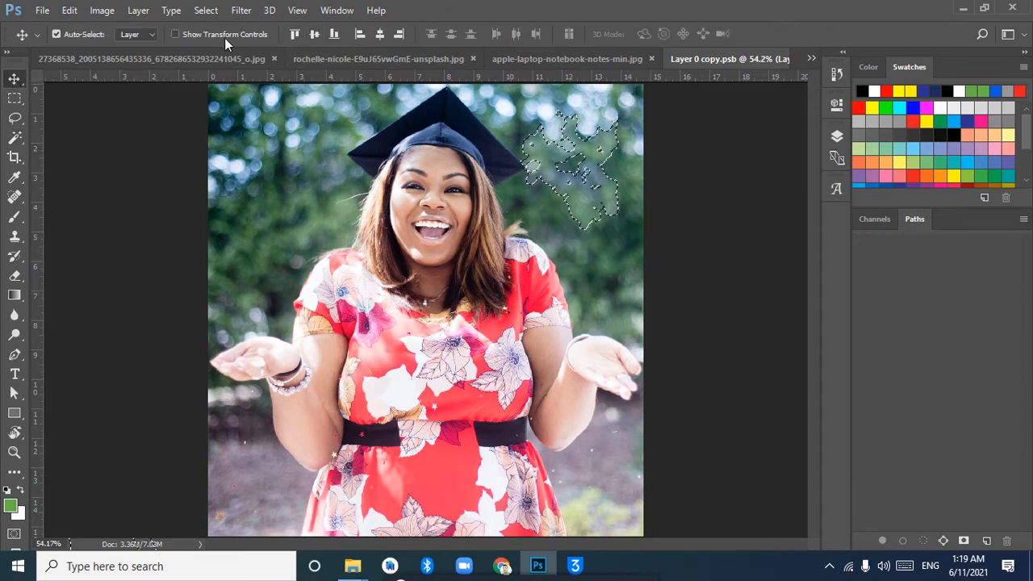
left_click(14, 138)
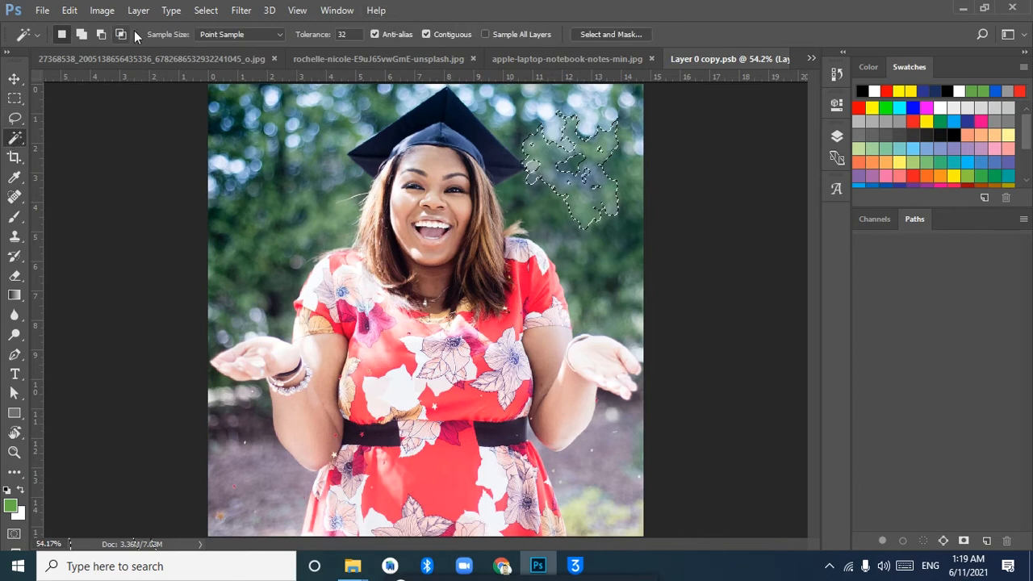
left_click(295, 11)
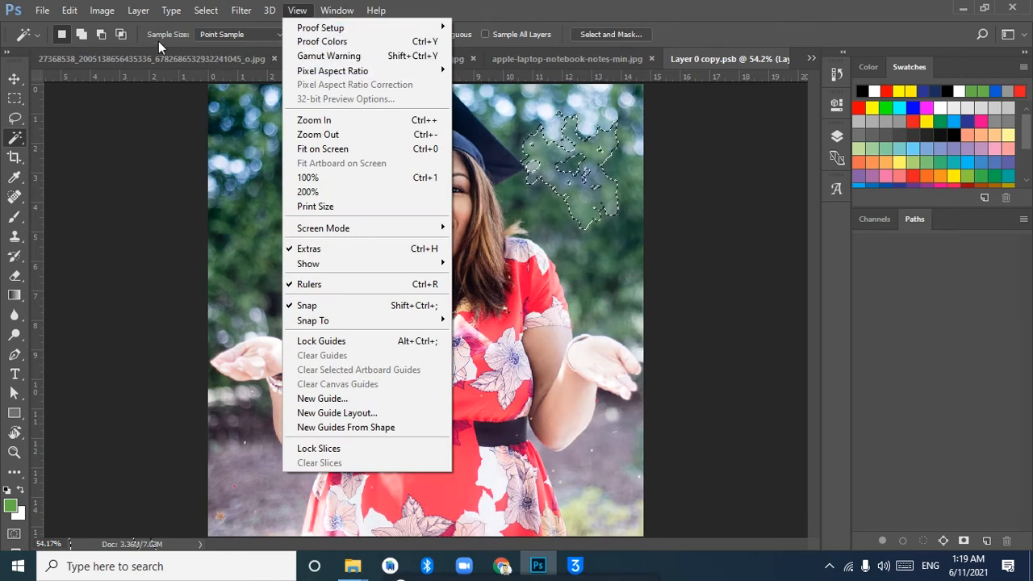
left_click(15, 139)
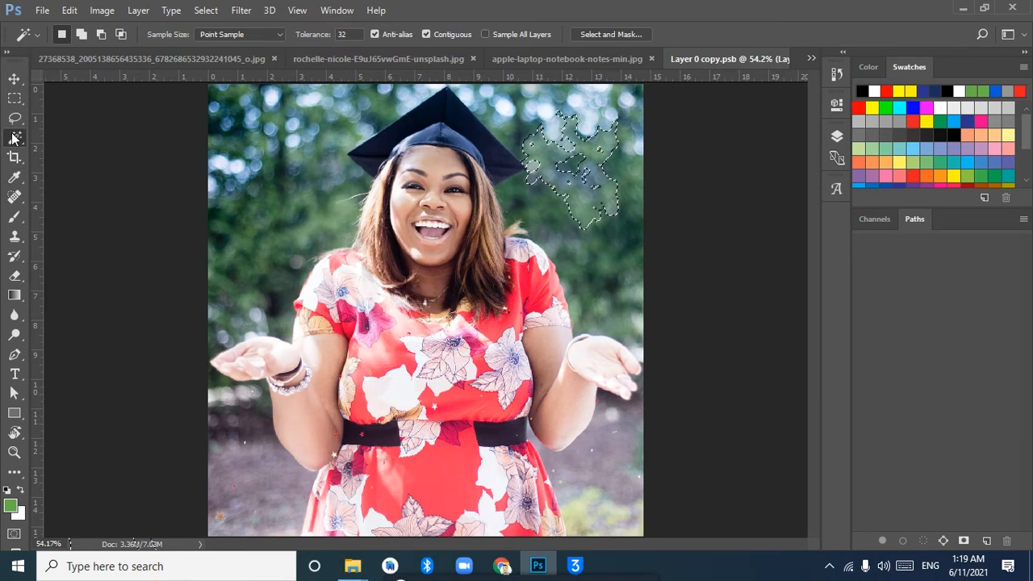
left_click(14, 177)
left_click(14, 196)
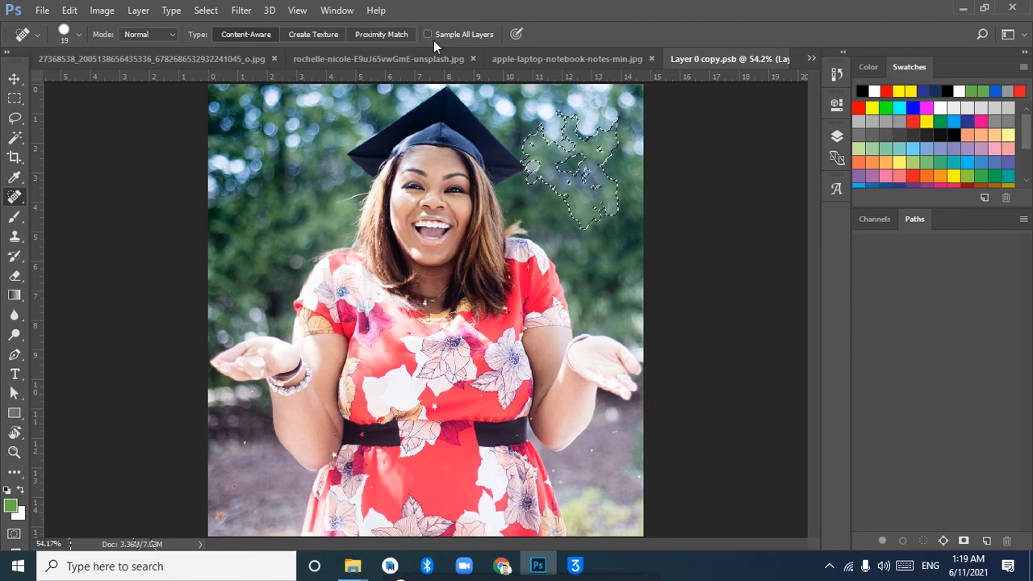
mouse_move(11, 140)
left_mouse_down()
mouse_move(47, 143)
mouse_move(55, 156)
left_mouse_up()
left_click(54, 153)
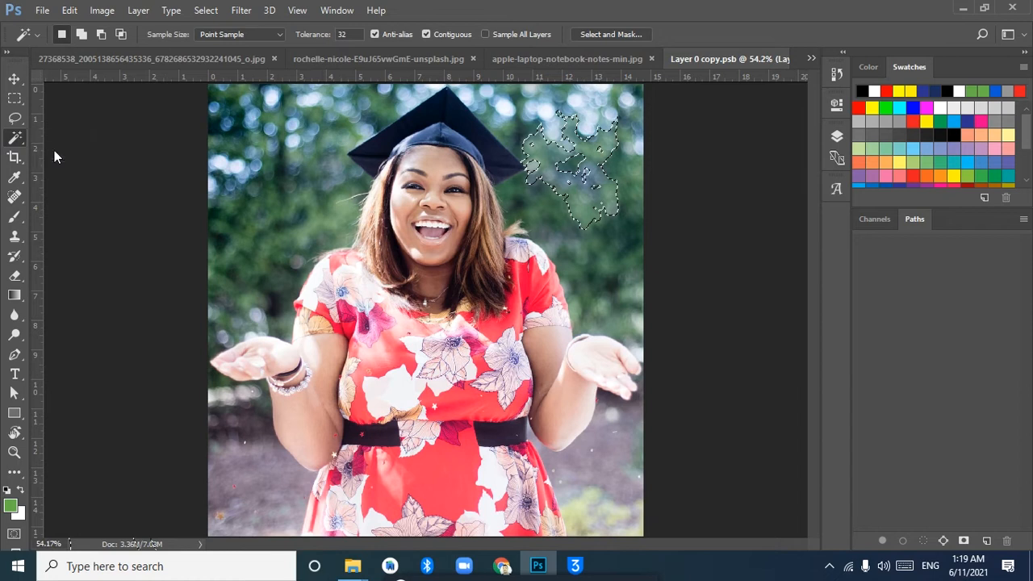
Select the green background beside the cap with the Magic Wand at tolerance 57, and reselect it at tolerance 140
left_click_drag(303, 38, 320, 36)
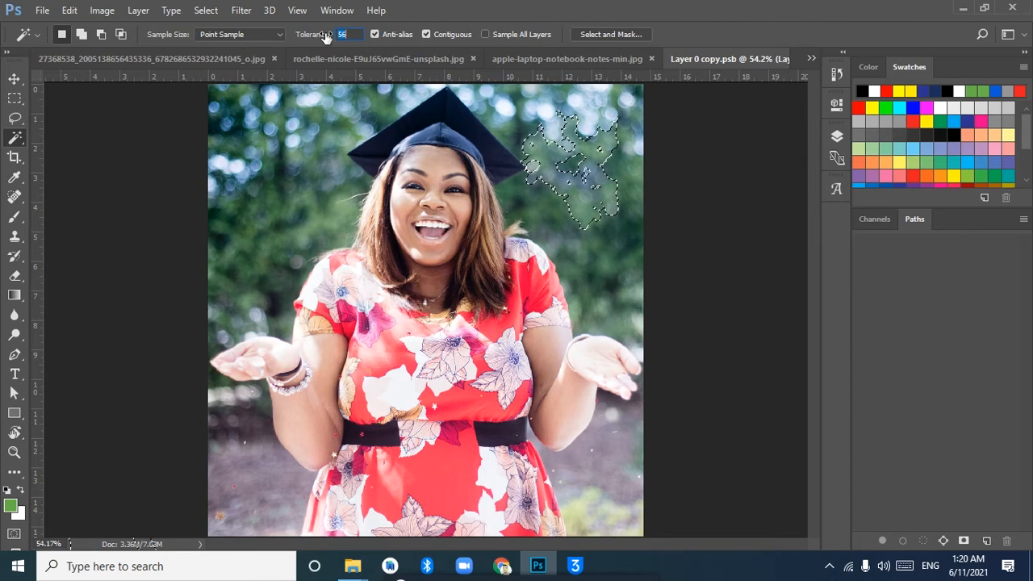
left_click_drag(325, 38, 327, 38)
left_click(291, 135)
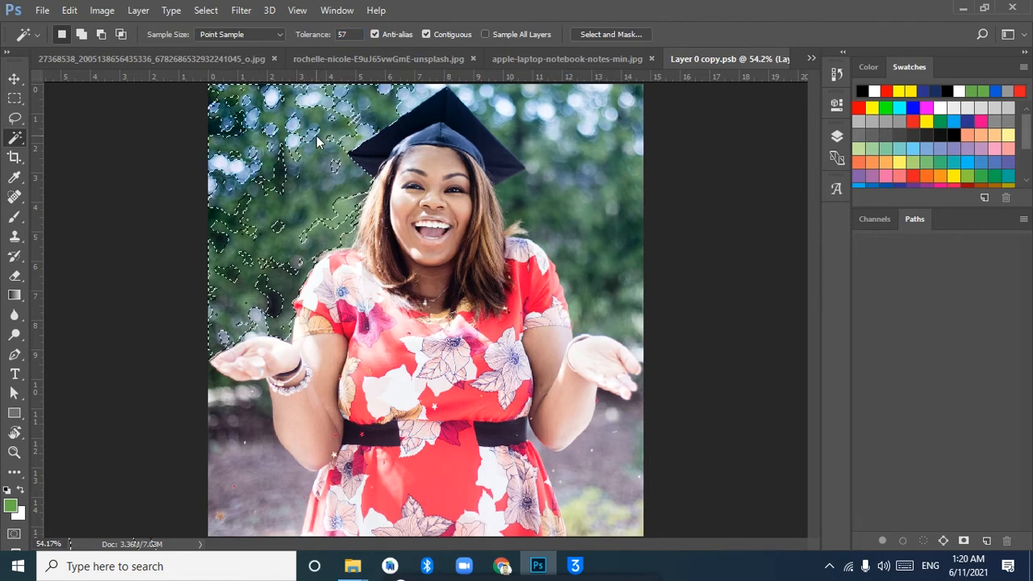
left_click_drag(311, 35, 373, 31)
left_click(618, 138)
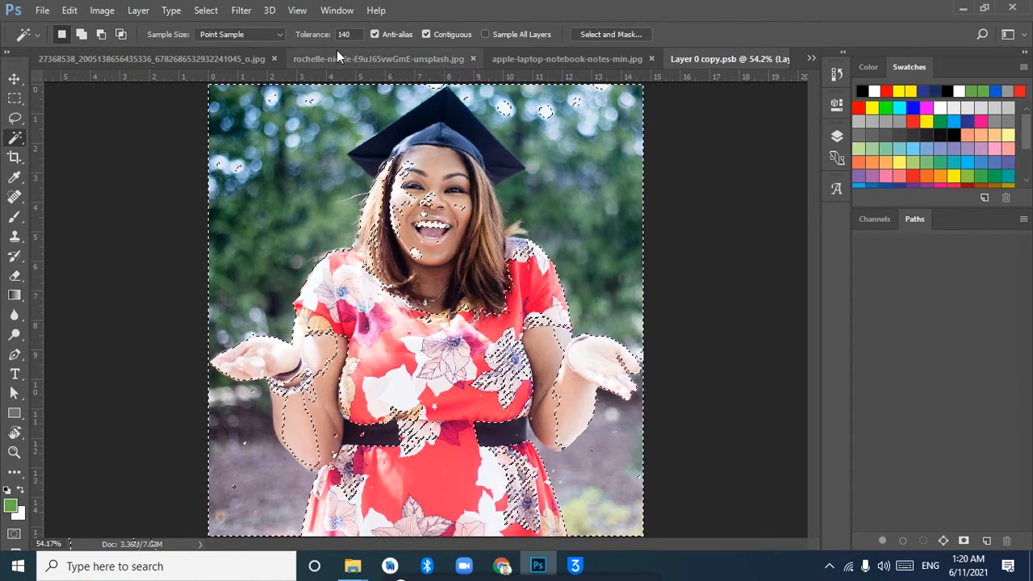
Set the Magic Wand tolerance to 103, select the background around the woman, and clear the selection
left_click_drag(317, 36, 309, 39)
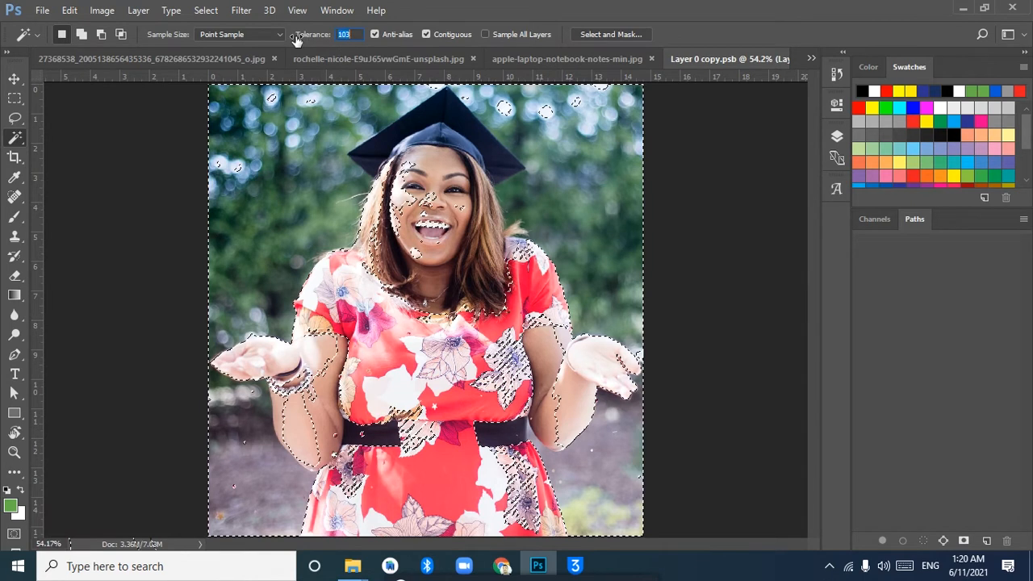
left_click(302, 143)
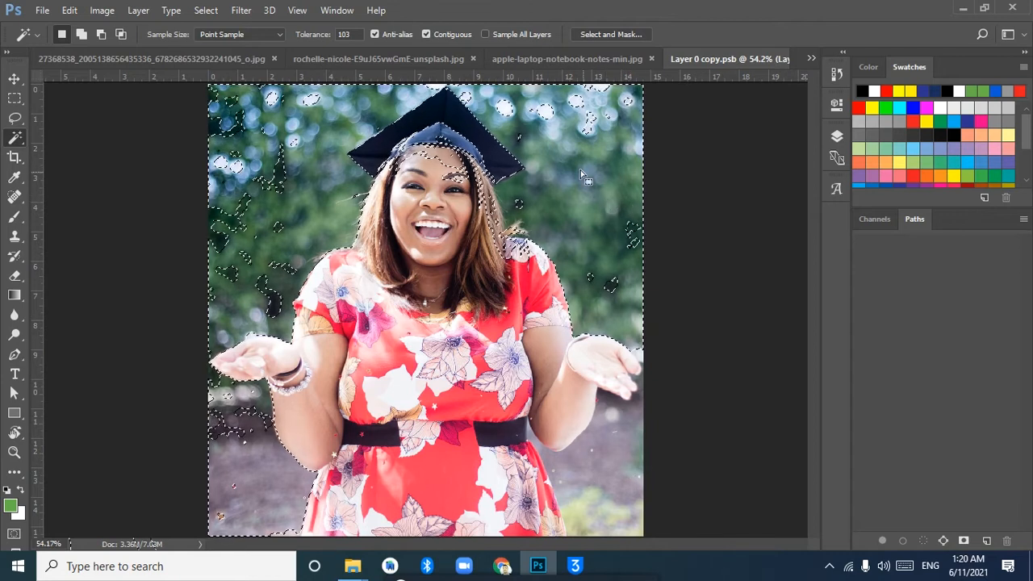
left_click(529, 186)
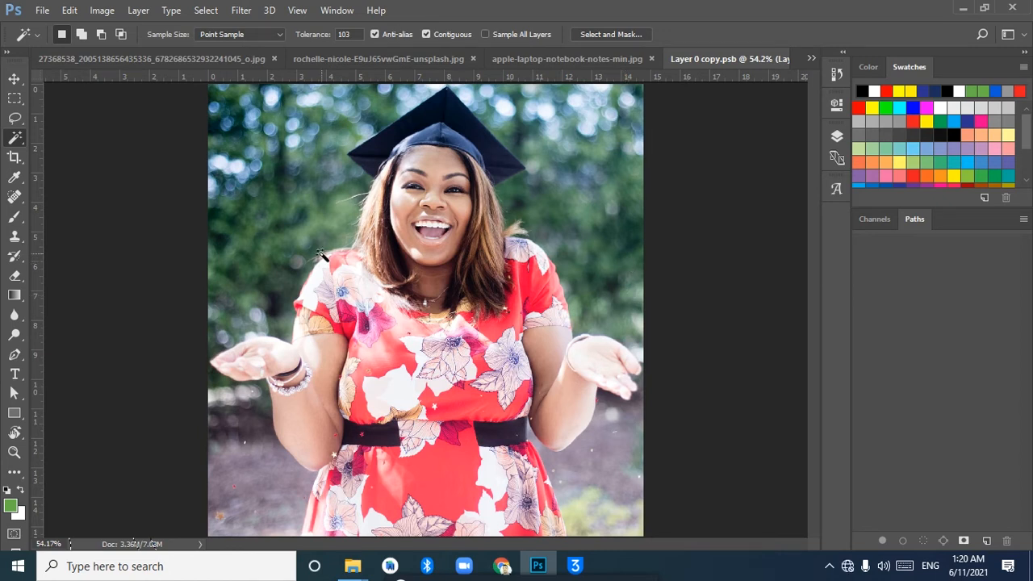
Activate the Quick Selection tool and replace it with the Pen tool, with the graduation cap in view at 100%
right_click(20, 141)
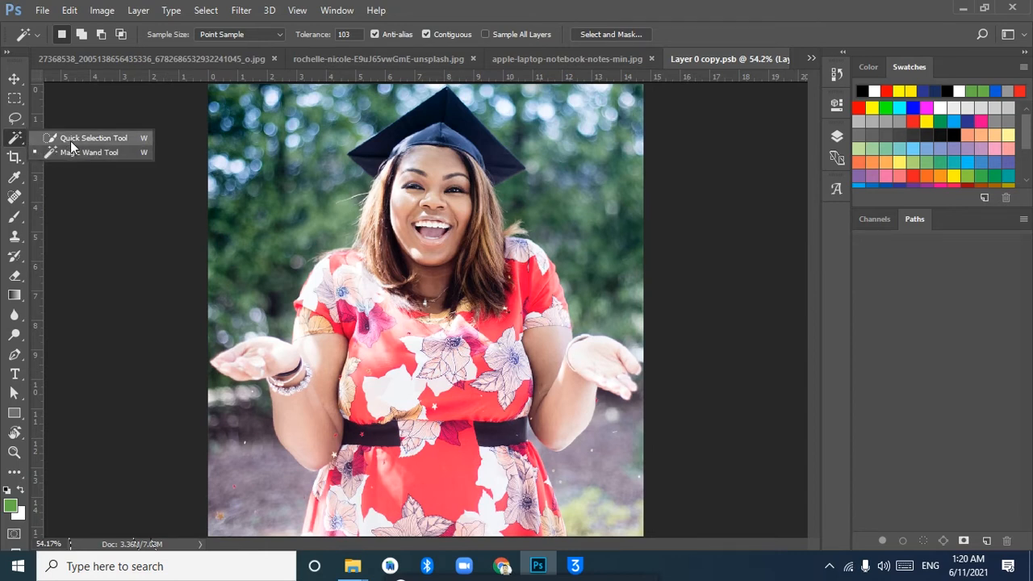
left_click(70, 139)
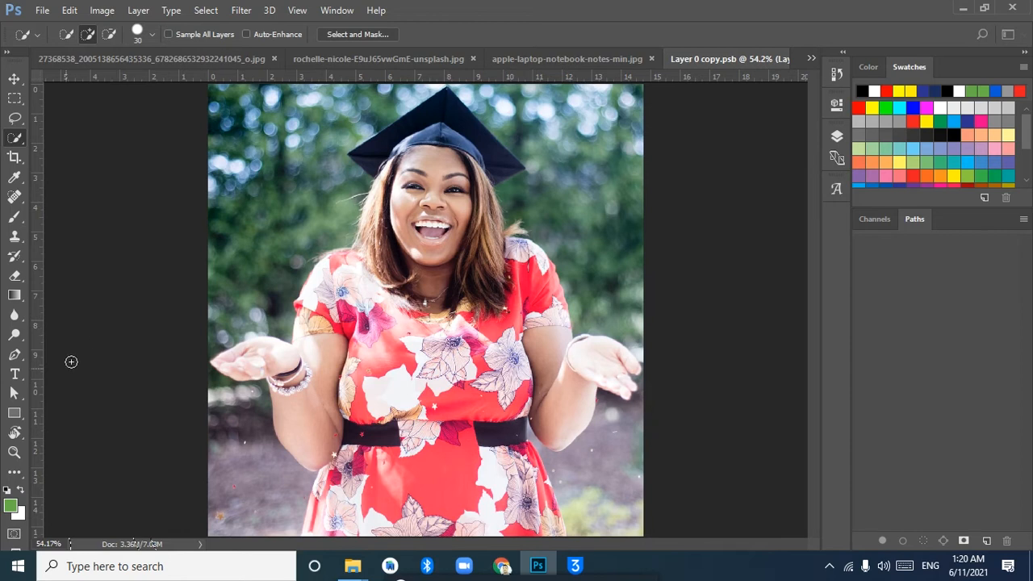
left_click(17, 360)
right_click(19, 363)
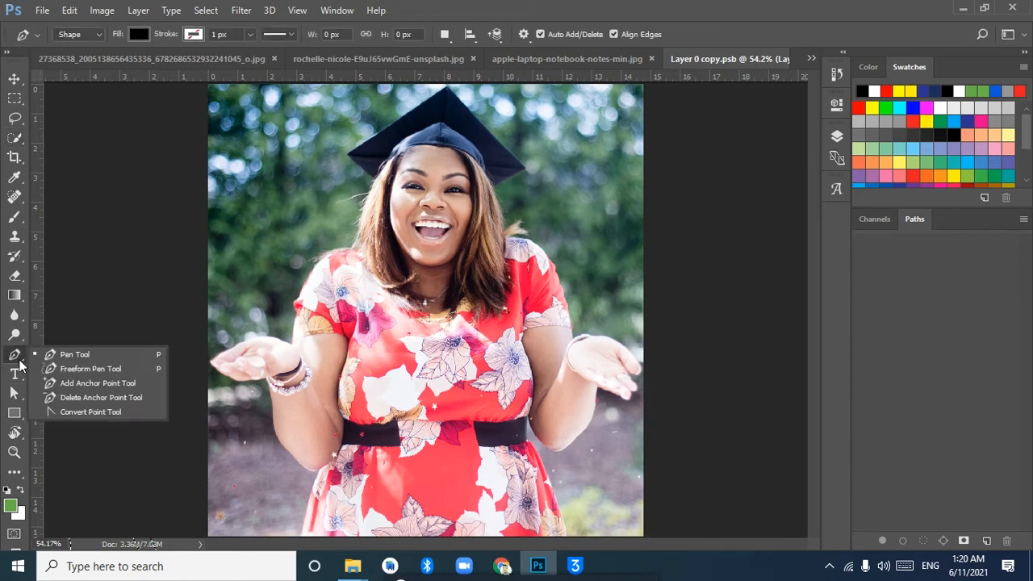
left_click(62, 355)
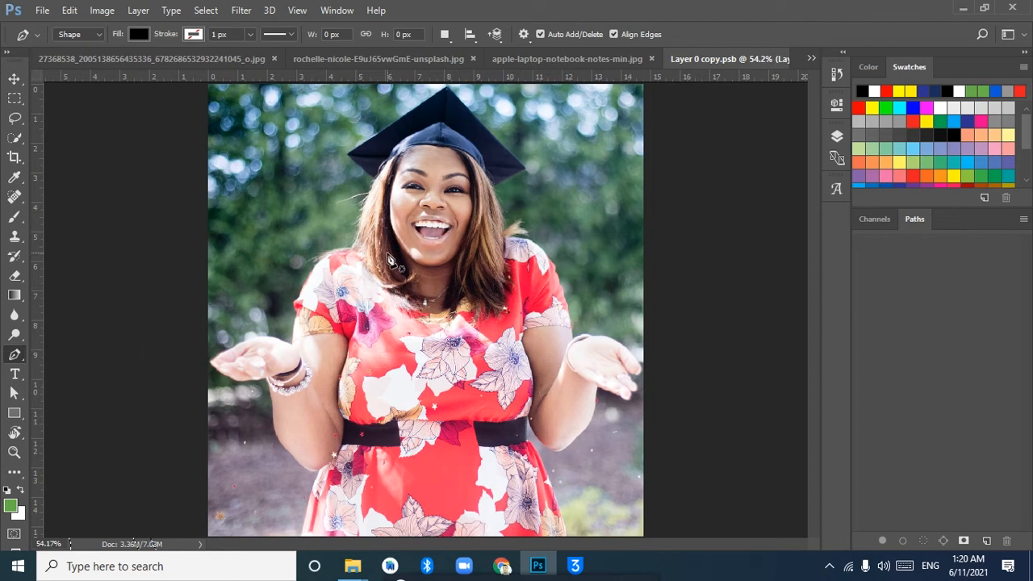
key("ctrl+1")
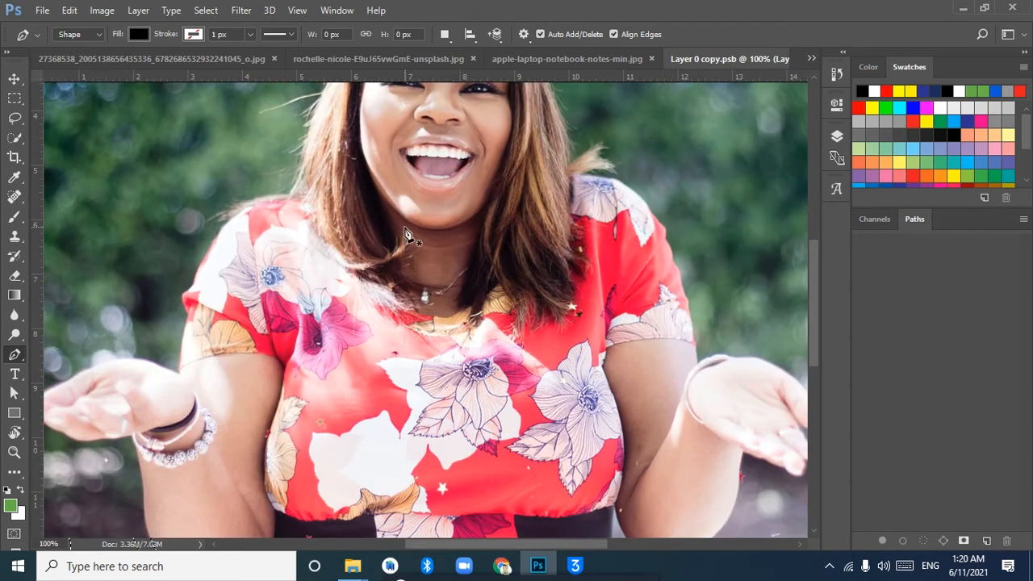
left_click_drag(450, 132, 453, 390)
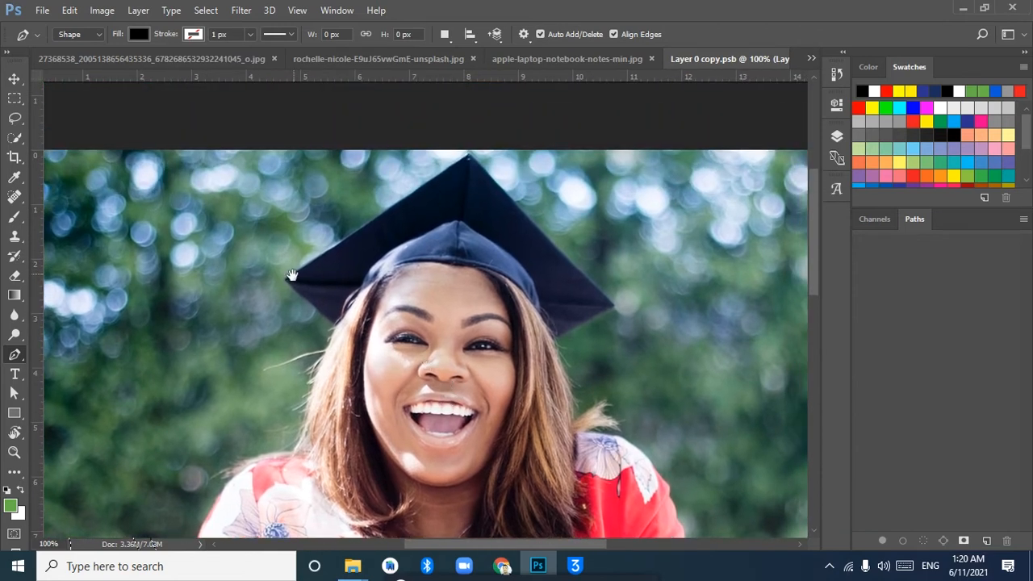
Draw a freeform black Pen shape about 172 by 112 px in the background left of the cap, and hide its layer
left_click(77, 34)
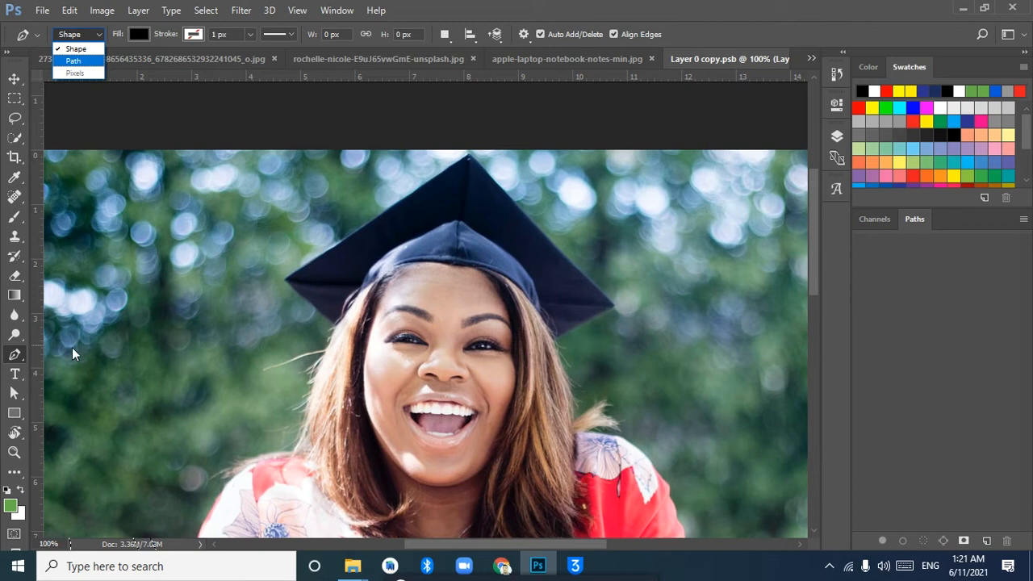
left_click(100, 219)
left_click_drag(172, 200, 210, 255)
left_click_drag(140, 268, 81, 303)
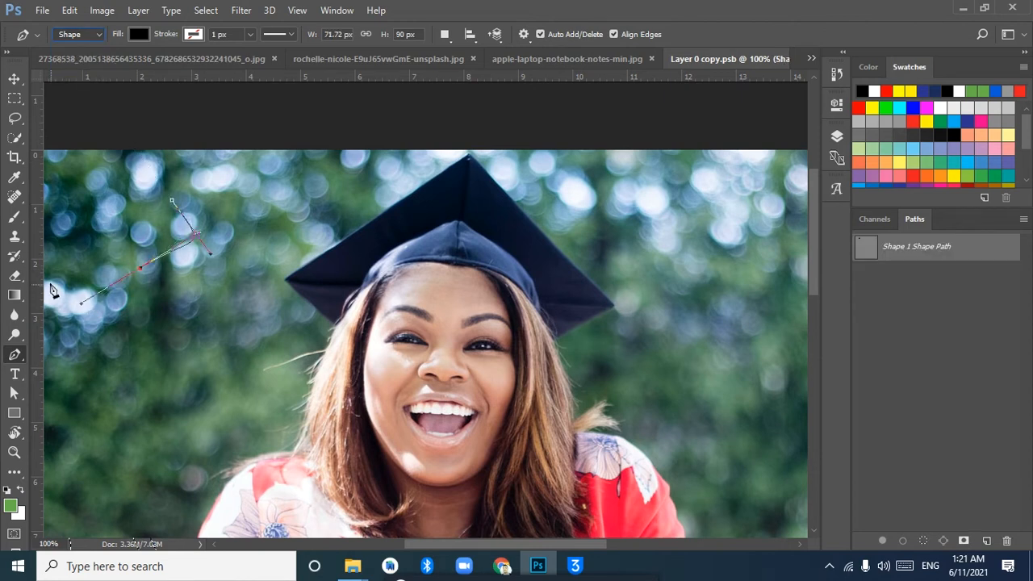
left_click_drag(37, 246, 87, 193)
left_click_drag(212, 278, 169, 281)
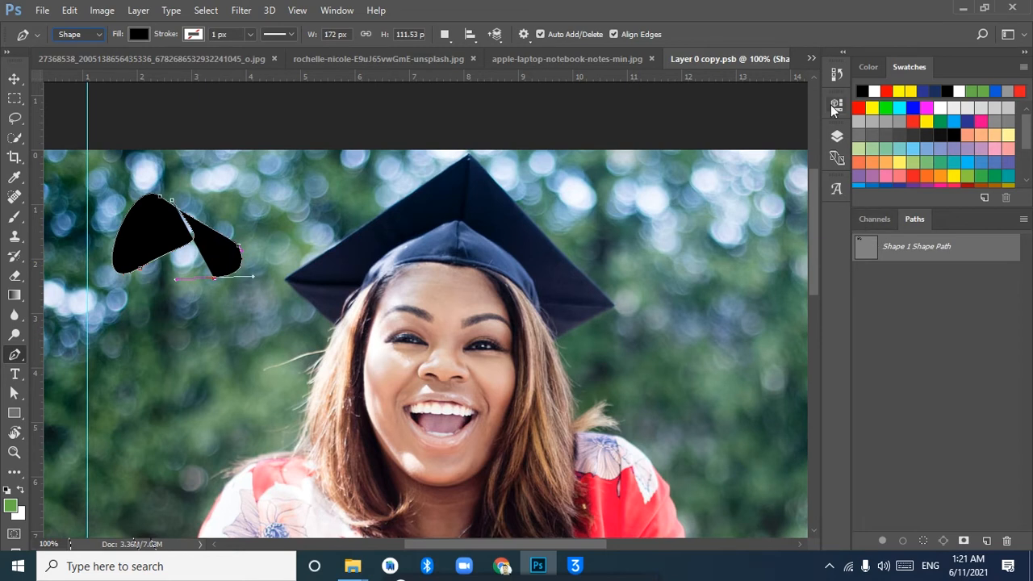
left_click(836, 137)
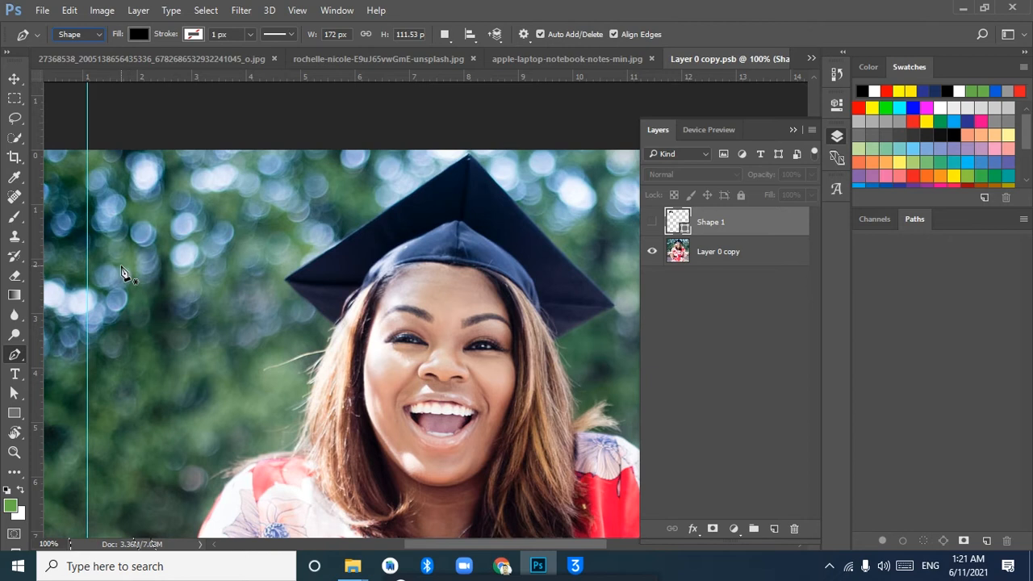
Set the Pen tool to Path mode and trace the cap from its left corner over the peak and right corner to the hair
left_click(89, 36)
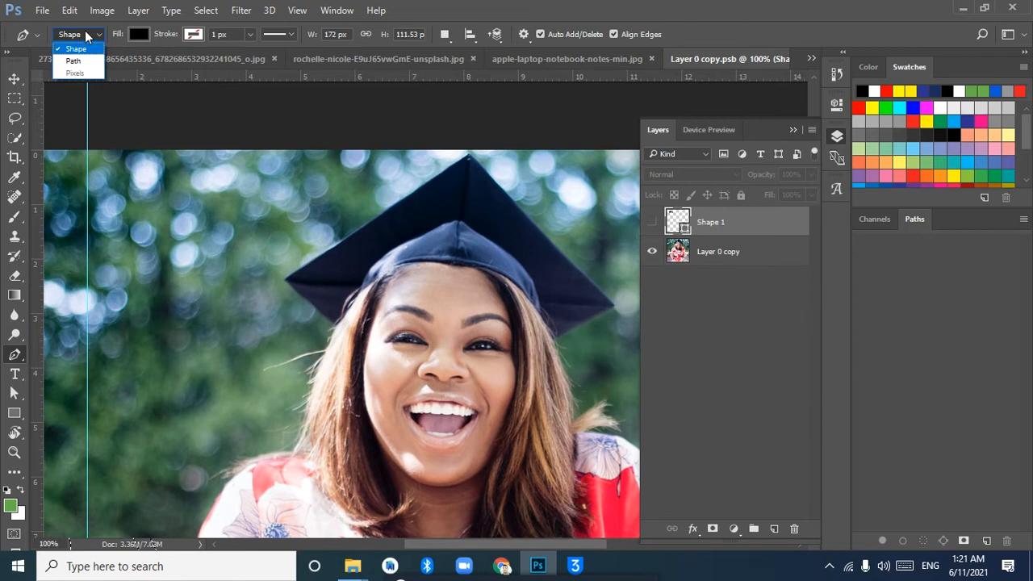
left_click(71, 61)
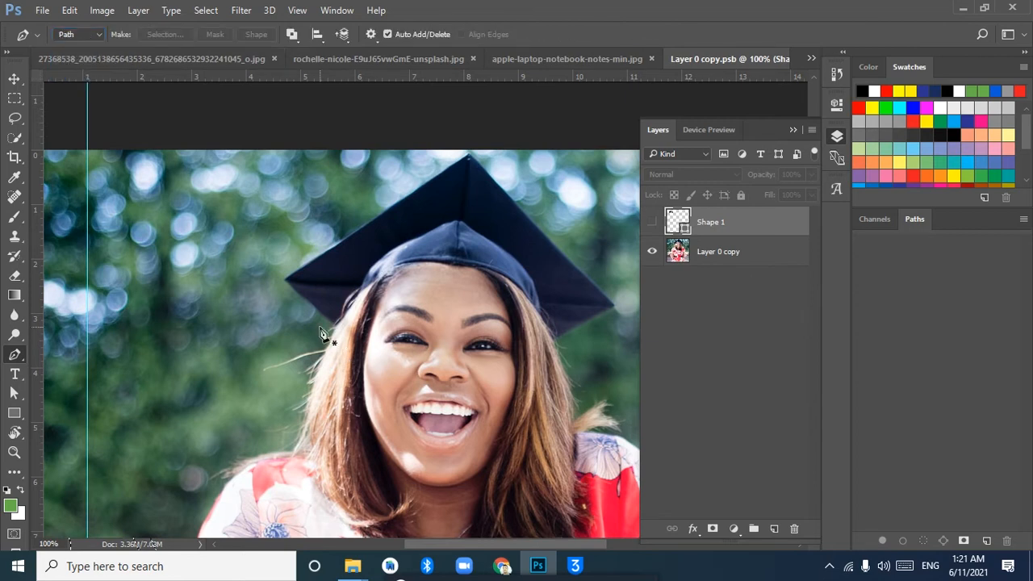
left_click(284, 280)
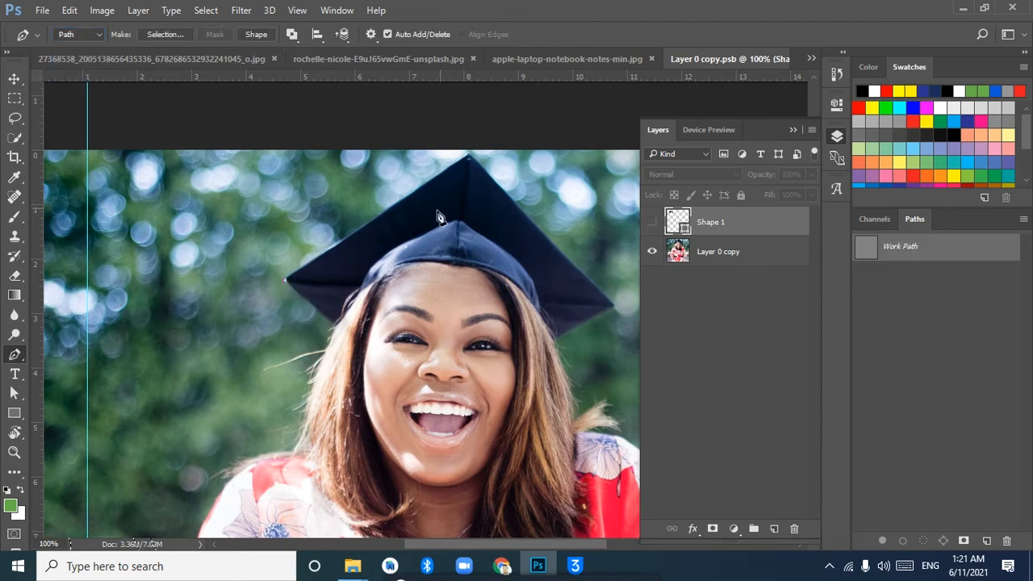
left_click(468, 154)
left_click(615, 306)
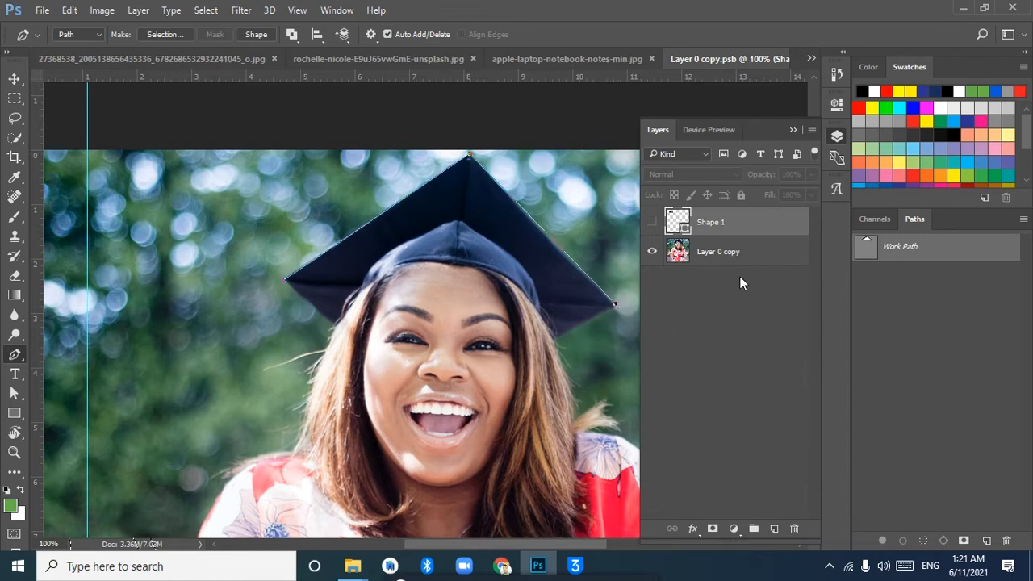
left_click_drag(568, 351, 481, 203)
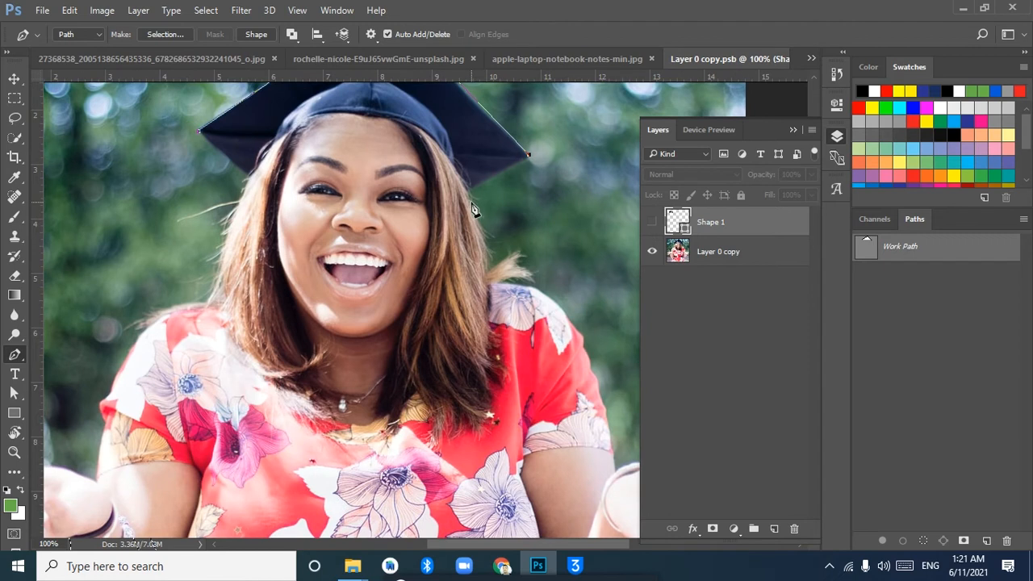
left_click(468, 192)
Continue the path down the outer edge of the hair on the image's right side, ending in a corner at the loose tuft
key("ctrl+plus")
key("ctrl+plus")
left_click_drag(523, 172, 254, 326)
left_click_drag(306, 214, 220, 191)
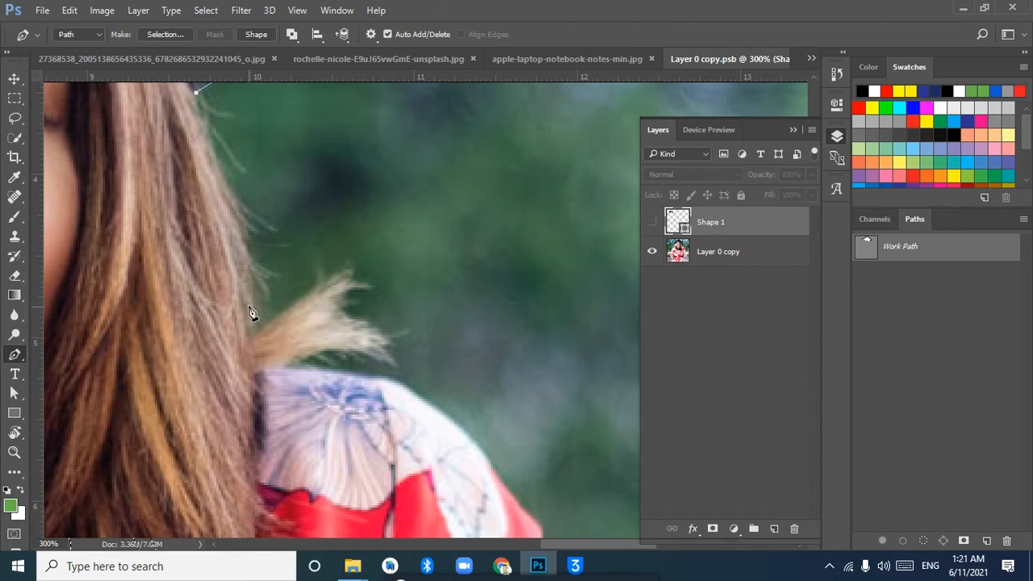
left_click_drag(248, 340, 243, 401)
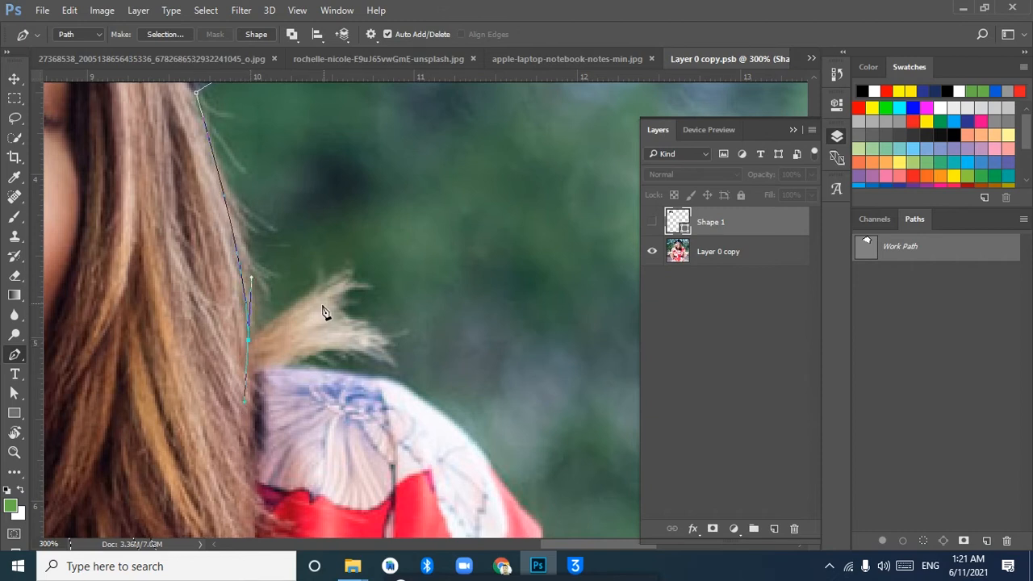
left_click(249, 342)
Trace the path around the loose tuft of hair and back along its underside towards the shoulder
left_click(345, 275)
left_click_drag(364, 284, 321, 353)
left_click_drag(298, 358, 283, 362)
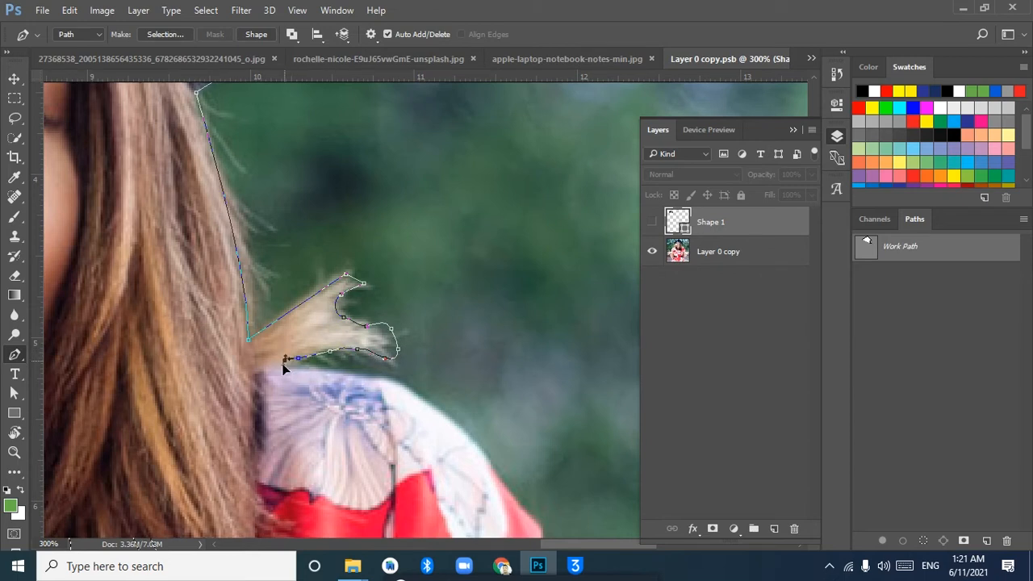
Continue the path with curved segments over the flowered shoulder of the dress on the image's right side
left_click_drag(369, 374, 260, 169)
left_click_drag(317, 194, 342, 229)
left_click_drag(399, 261, 320, 116)
left_click_drag(348, 210, 307, 276)
Continue the path down the outer edge of the red sleeve on the image's right side with curved segments, trimming handles at the anchors
scroll(307, 277, "down", 3)
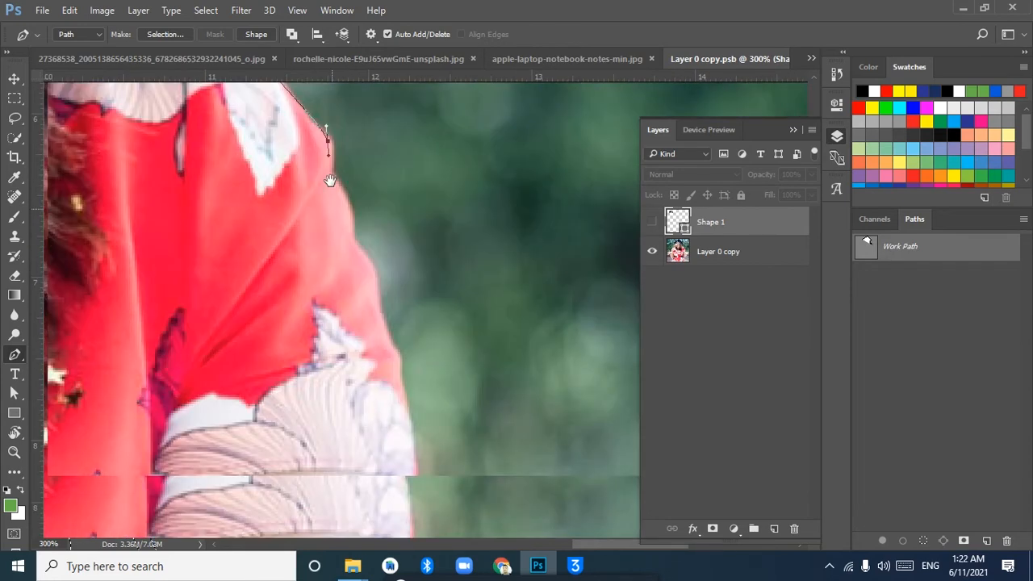
scroll(347, 272, "up", 2)
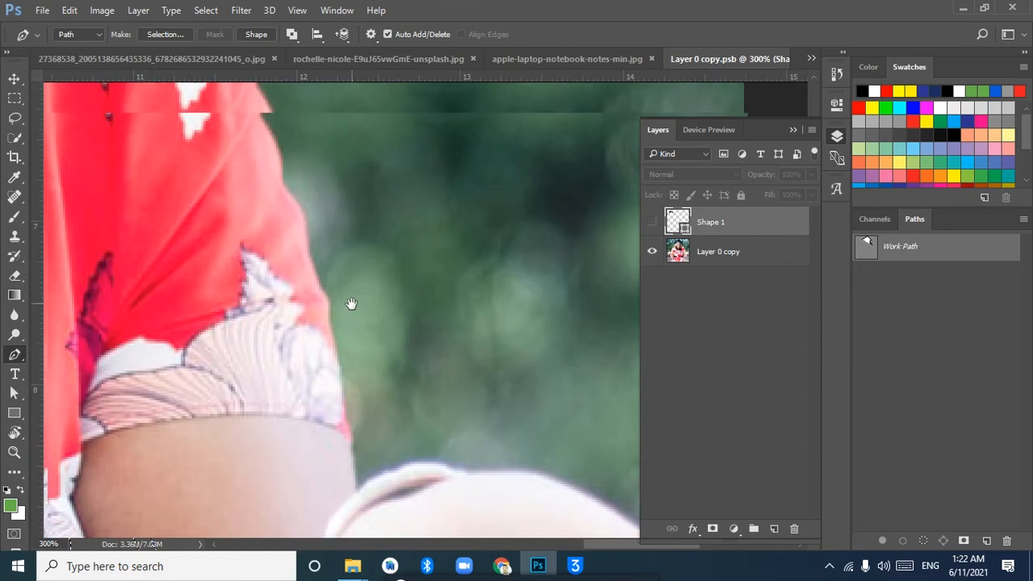
key("ctrl+z")
left_click_drag(268, 165, 277, 210)
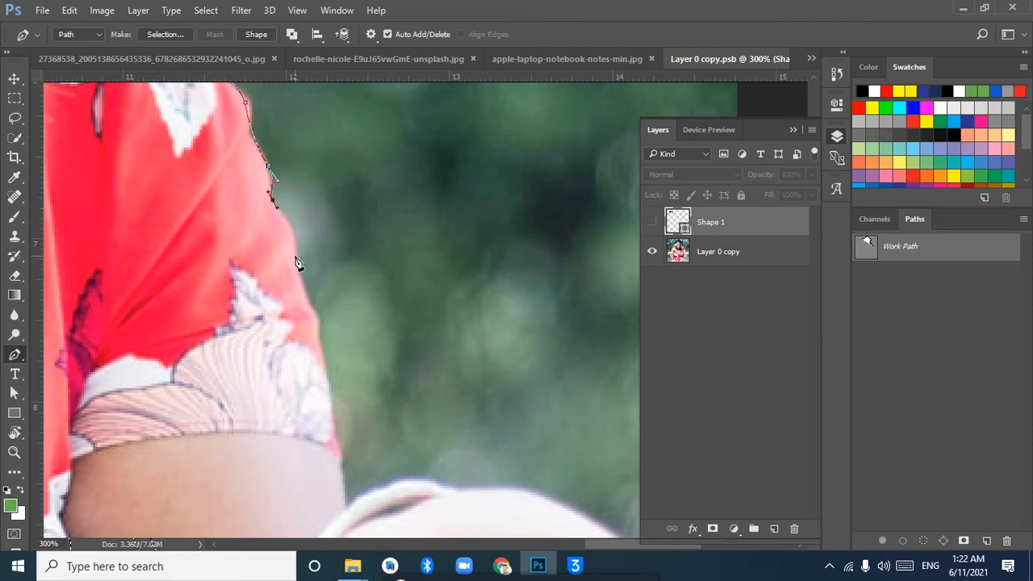
left_click_drag(297, 280, 296, 286)
key("super")
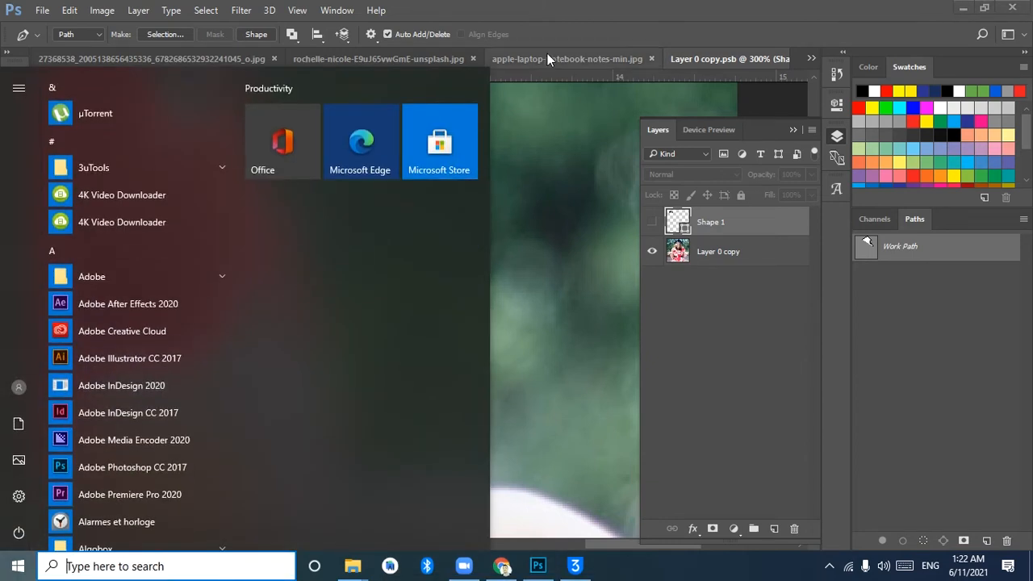
key("super")
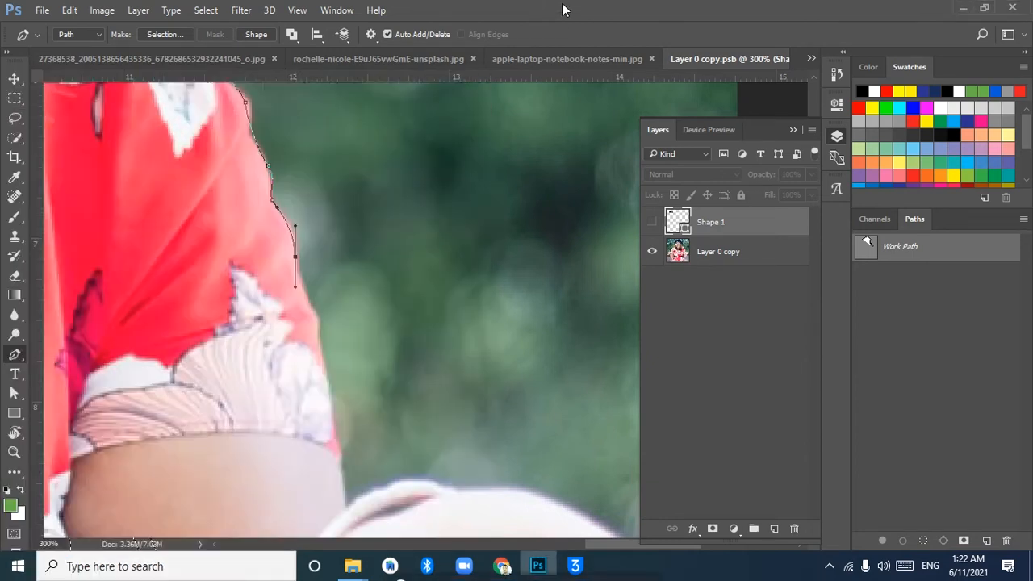
left_click(296, 259)
left_click_drag(317, 313, 344, 335)
left_click(317, 313)
Fit the whole photo in view, delete the work path and collapse the Layers panel
key("ctrl+0")
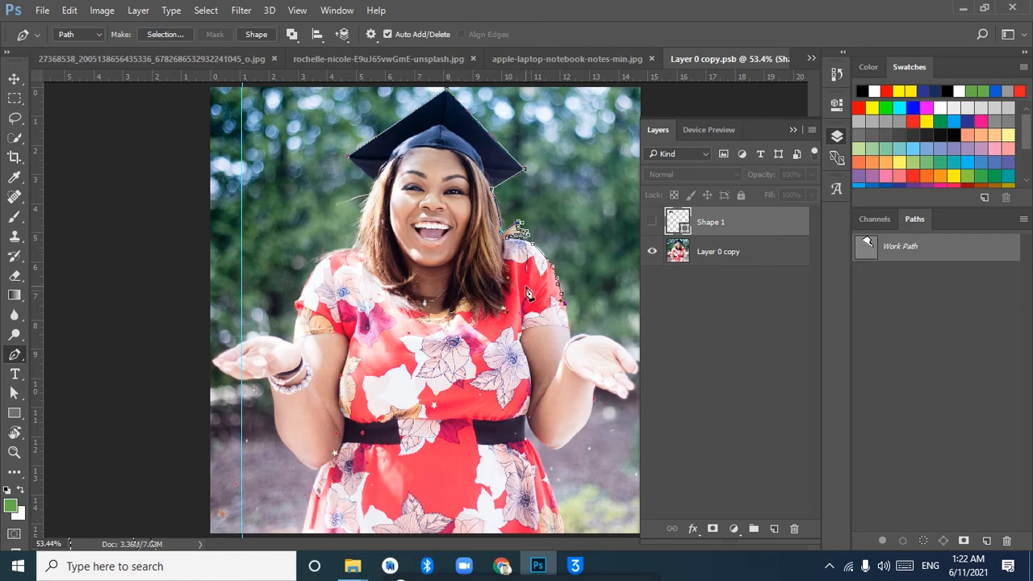
left_click_drag(902, 252, 1007, 540)
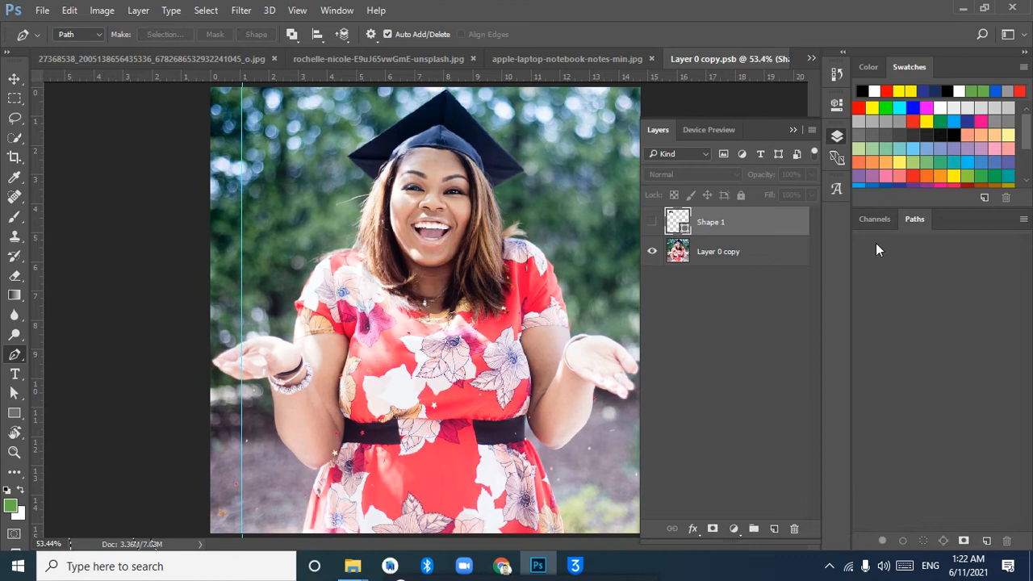
left_click(840, 139)
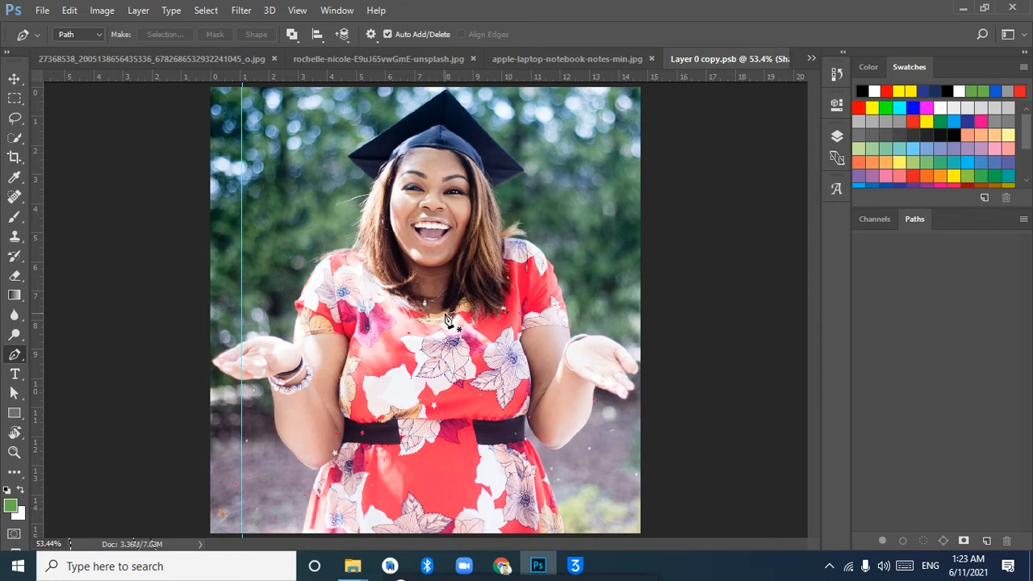
left_click(18, 141)
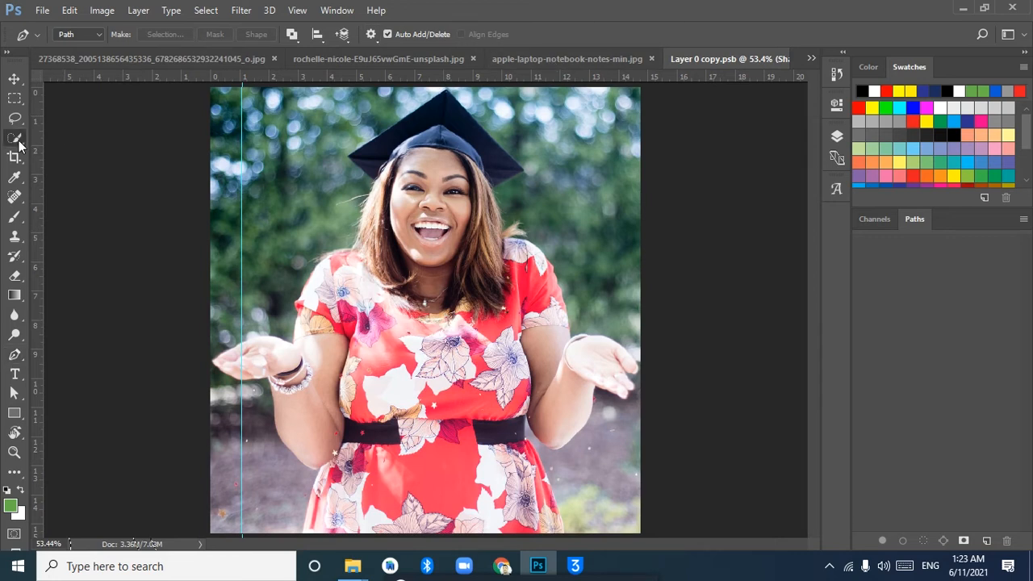
left_click(18, 143)
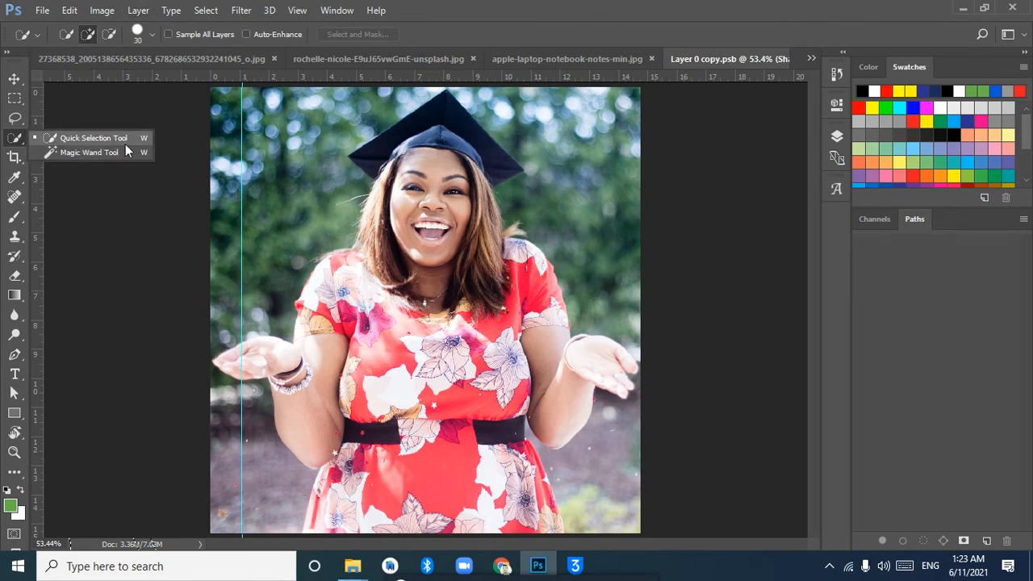
left_click(13, 100)
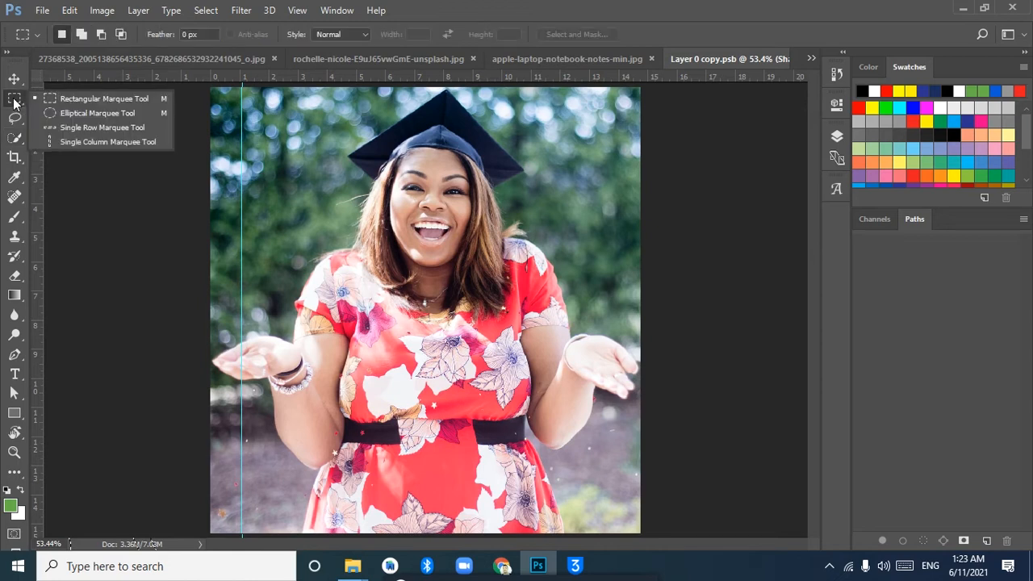
Outline the background beside the cap and hair on the image's right side with the Lasso tool, and clear that selection
left_click(16, 119)
left_click(16, 119)
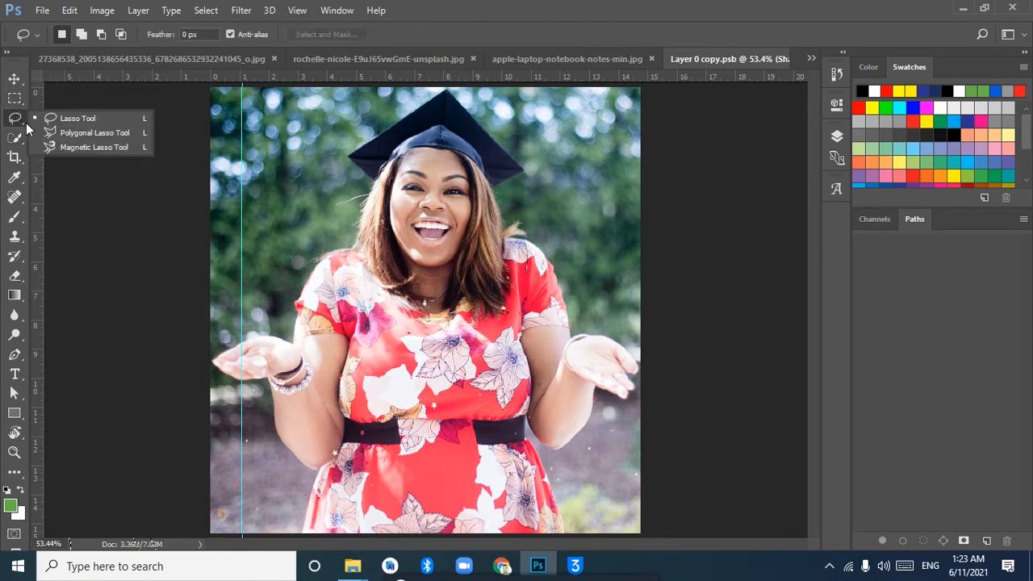
left_click(103, 123)
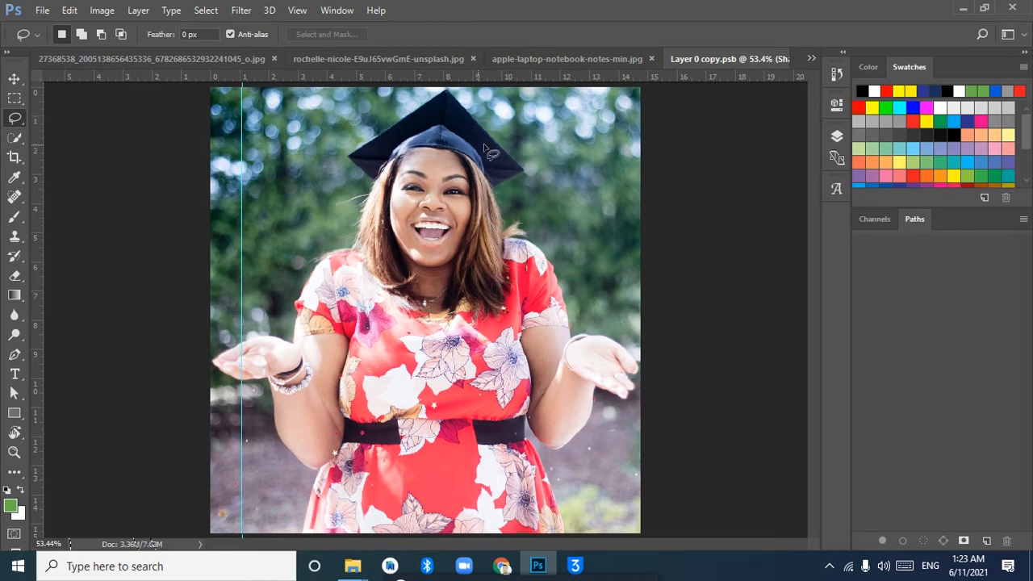
mouse_move(451, 92)
left_mouse_down()
mouse_move(526, 172)
mouse_move(492, 188)
mouse_move(503, 230)
mouse_move(546, 229)
mouse_move(559, 123)
mouse_move(462, 90)
left_mouse_up()
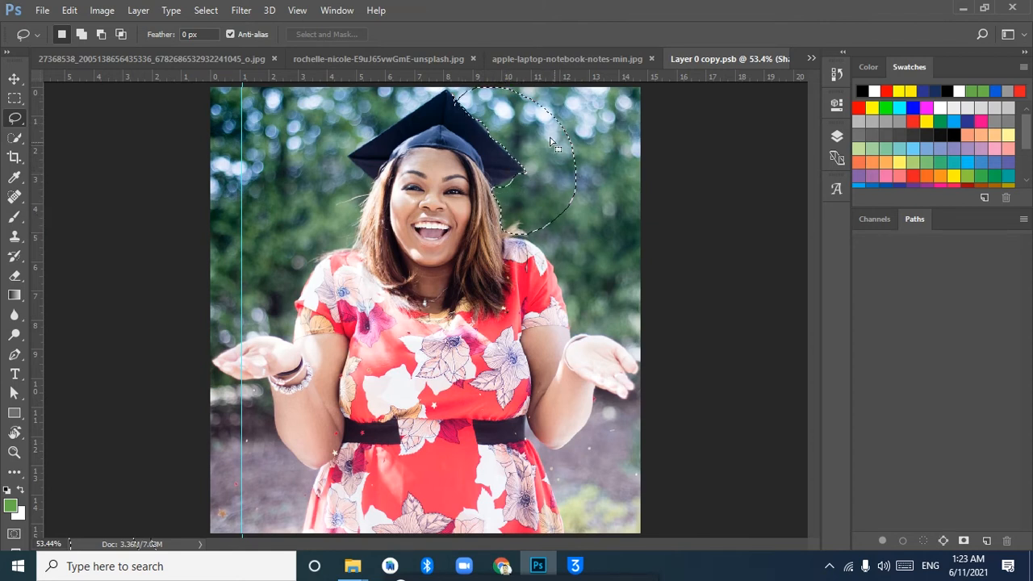
left_click(367, 165)
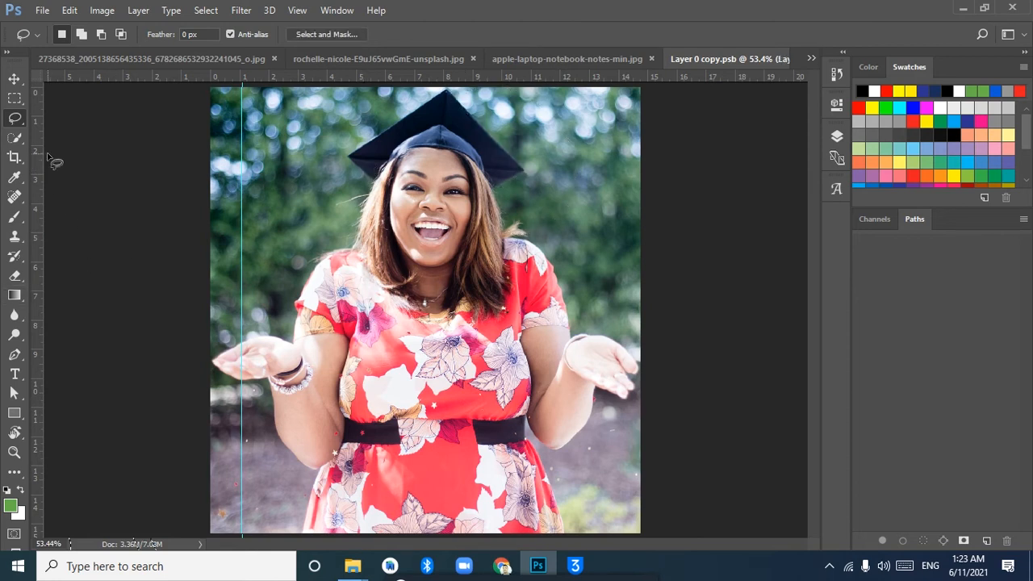
Select the whole woman, from the cap and both hands down to the hem of the dress, with the Quick Selection tool
left_click(14, 138)
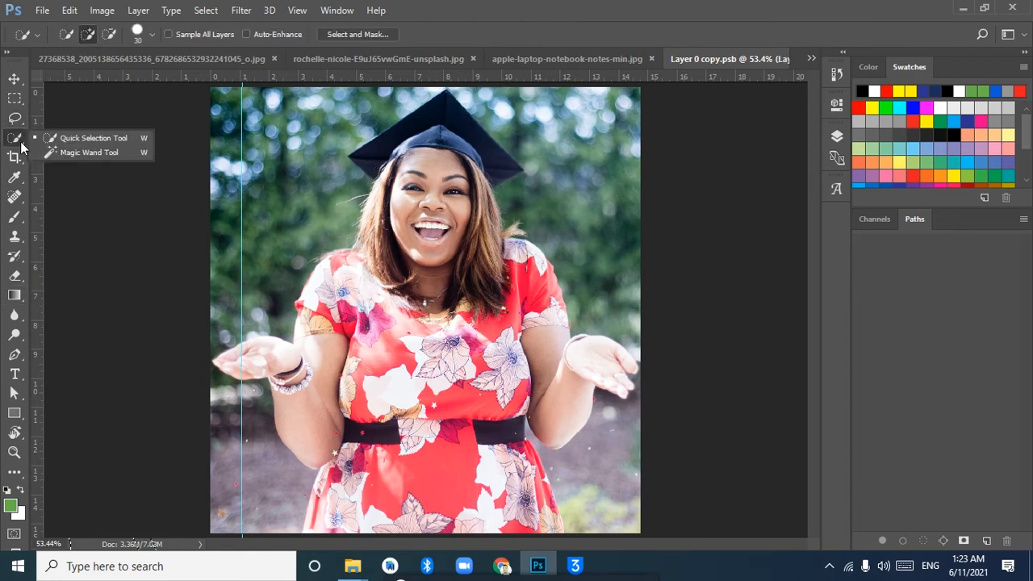
left_click(69, 140)
mouse_move(449, 113)
left_mouse_down()
mouse_move(445, 218)
mouse_move(479, 234)
mouse_move(483, 203)
mouse_move(496, 253)
mouse_move(512, 264)
mouse_move(485, 292)
mouse_move(355, 295)
mouse_move(348, 340)
mouse_move(322, 389)
mouse_move(382, 421)
mouse_move(399, 447)
mouse_move(479, 399)
mouse_move(491, 335)
mouse_move(533, 375)
mouse_move(542, 362)
mouse_move(560, 367)
left_mouse_up()
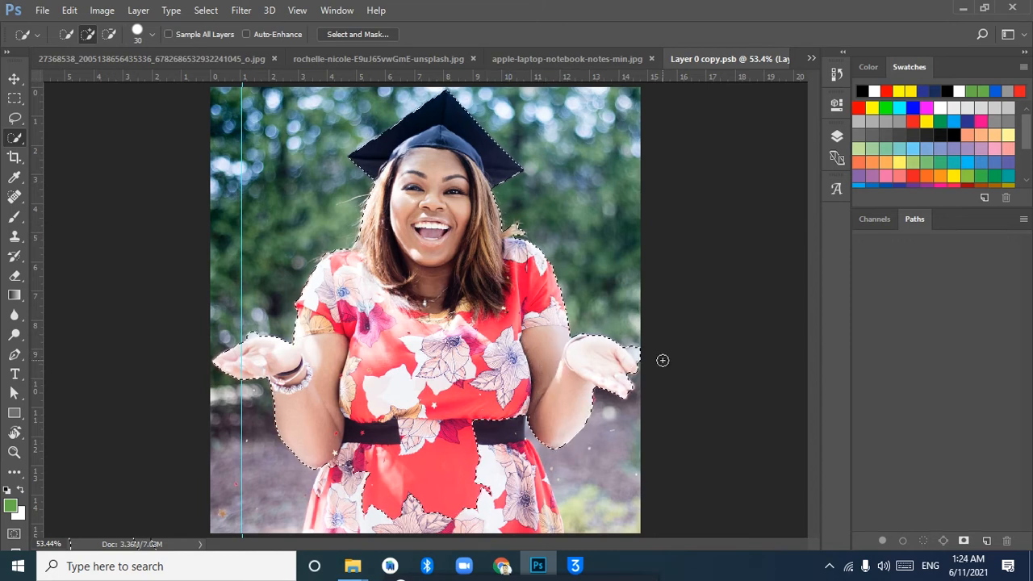
key("alt")
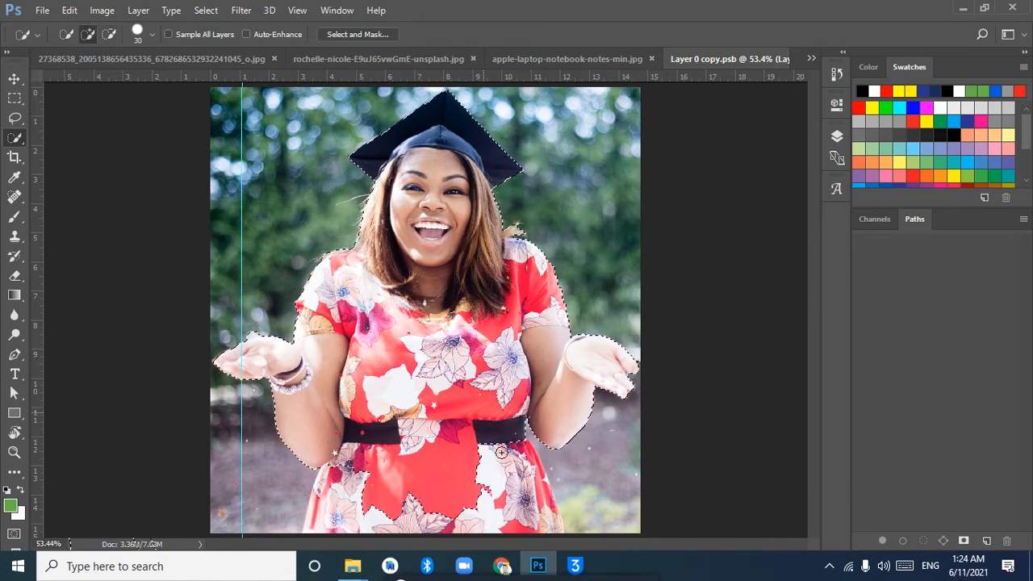
mouse_move(533, 472)
left_mouse_down()
mouse_move(549, 511)
mouse_move(547, 493)
left_mouse_up()
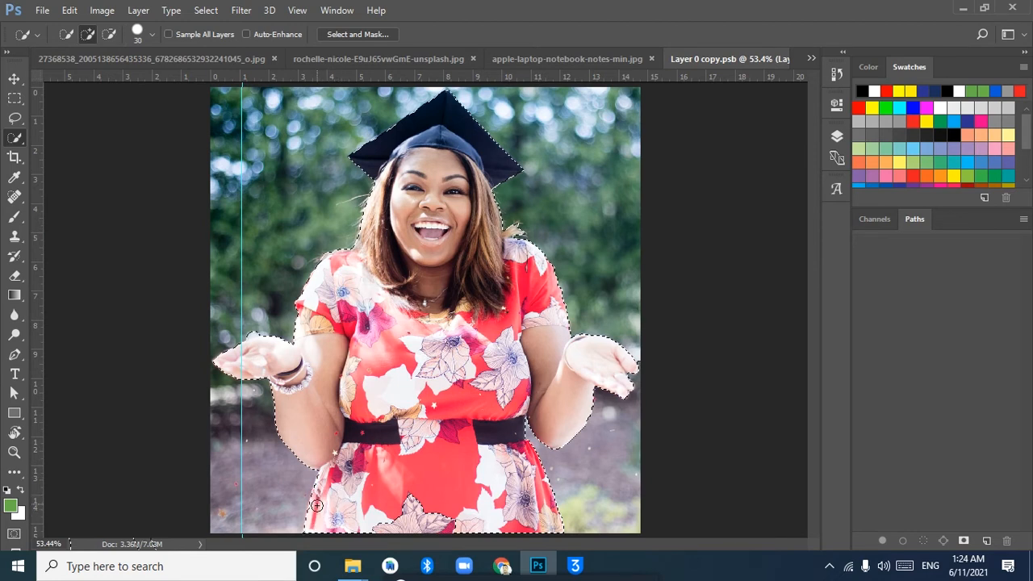
mouse_move(313, 512)
left_mouse_down()
mouse_move(368, 471)
mouse_move(452, 524)
mouse_move(405, 525)
mouse_move(476, 524)
left_mouse_up()
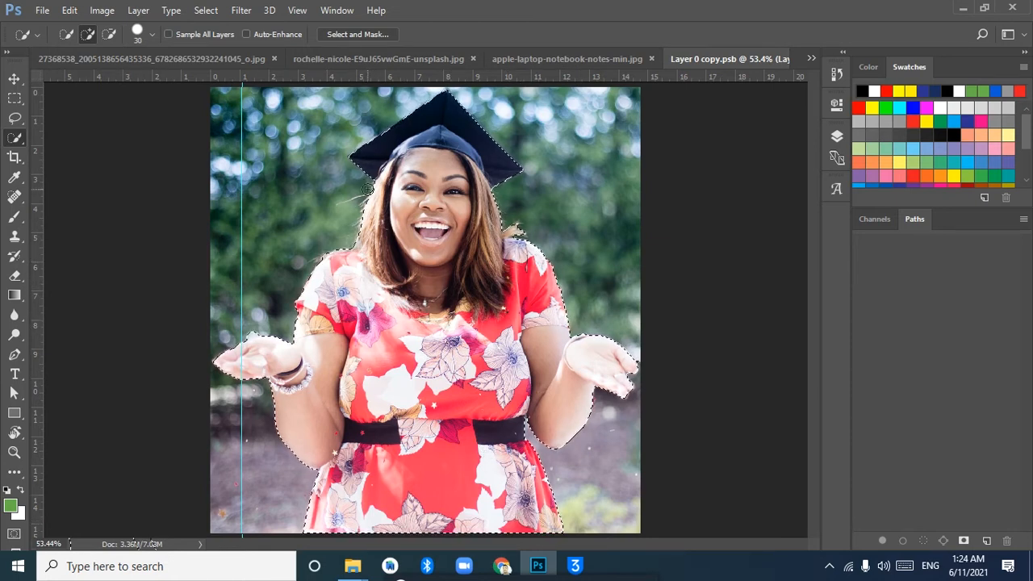
Open the selection of the woman in the Select and Mask workspace and bring up the view mode options
left_click(204, 13)
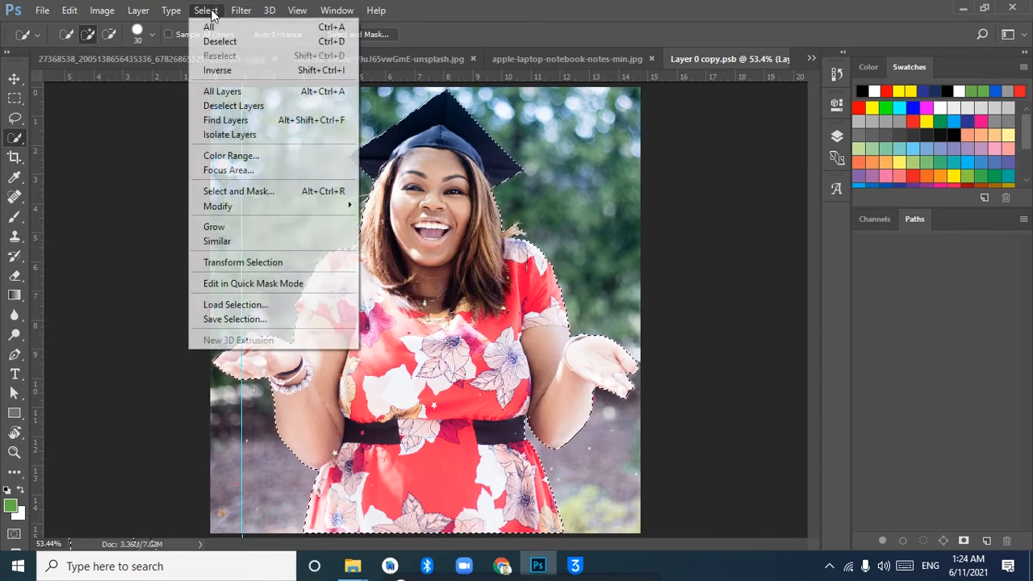
left_click(272, 194)
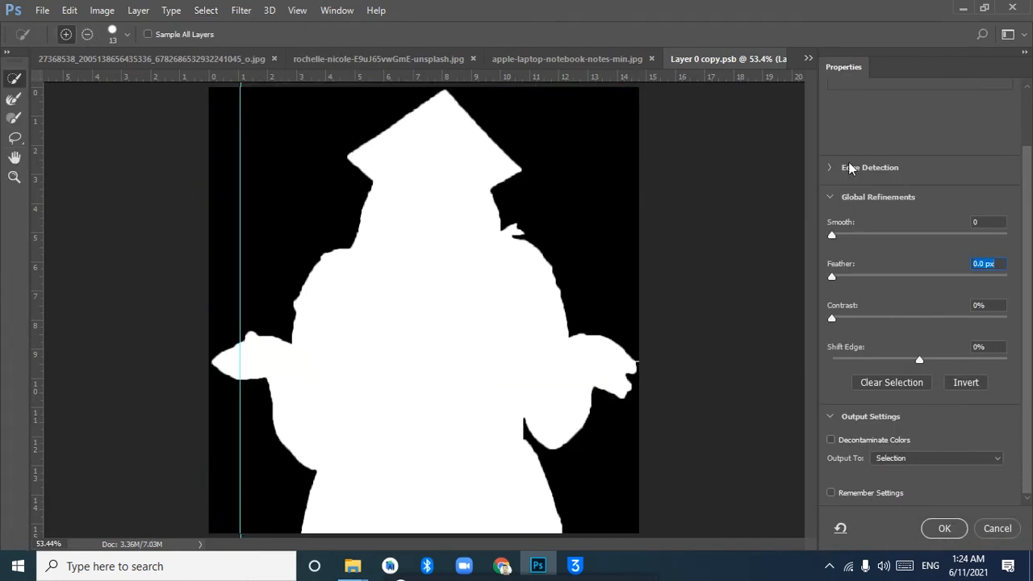
left_click(830, 168)
scroll(1027, 197, "up", 3)
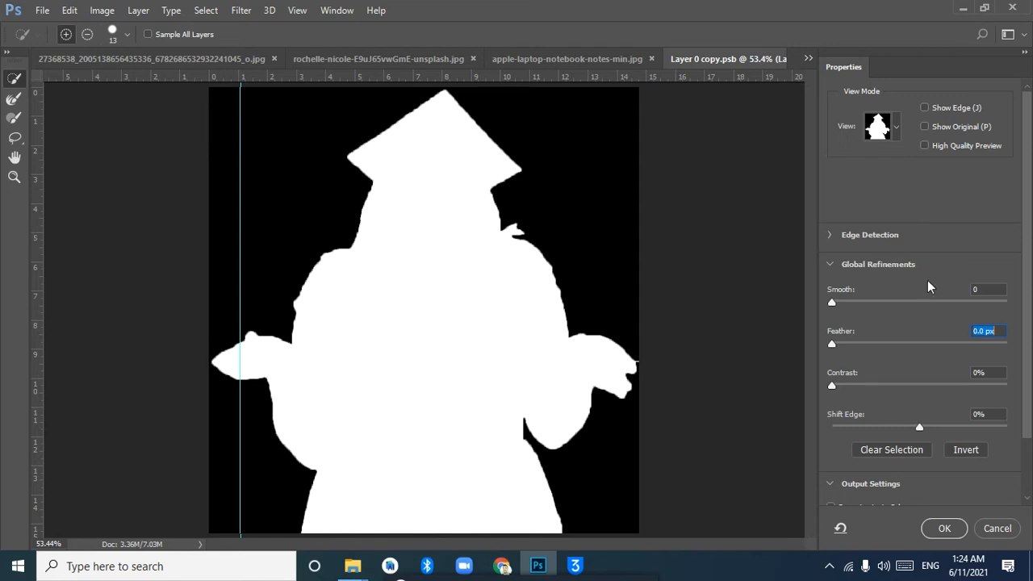
Check the mask with Show Edge, Show Original and High Quality Preview, leaving each option off
left_click(925, 108)
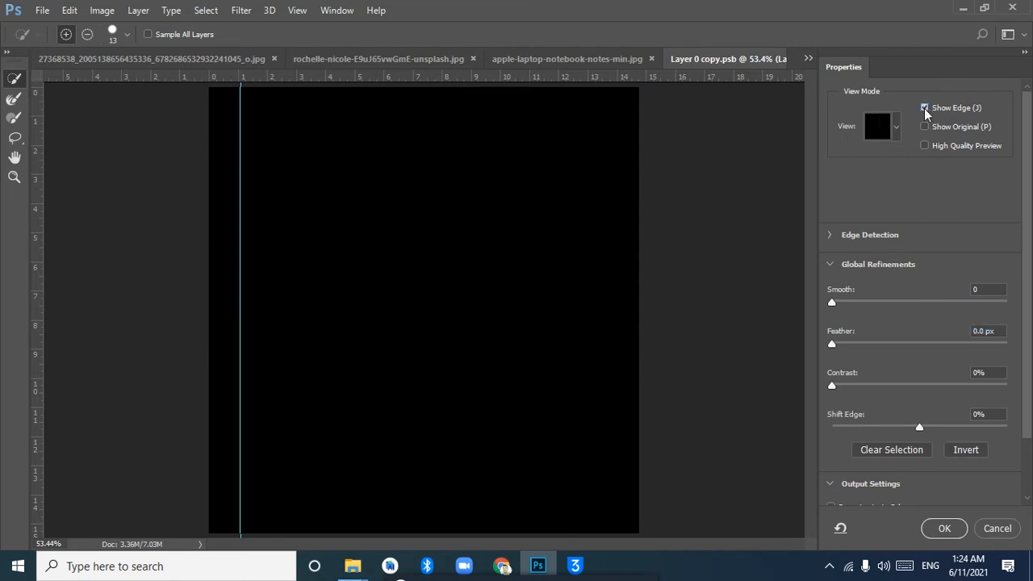
left_click(924, 108)
left_click(925, 127)
left_click(925, 128)
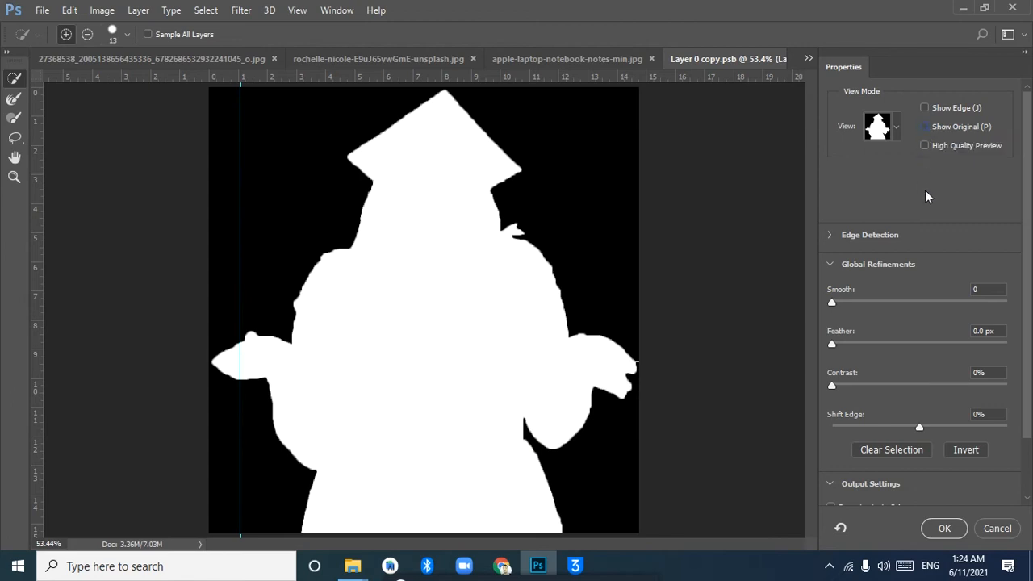
left_click(943, 150)
Expand the edge detection settings, set the radius to 3 px, and try Smart Radius before turning it off
left_click(832, 235)
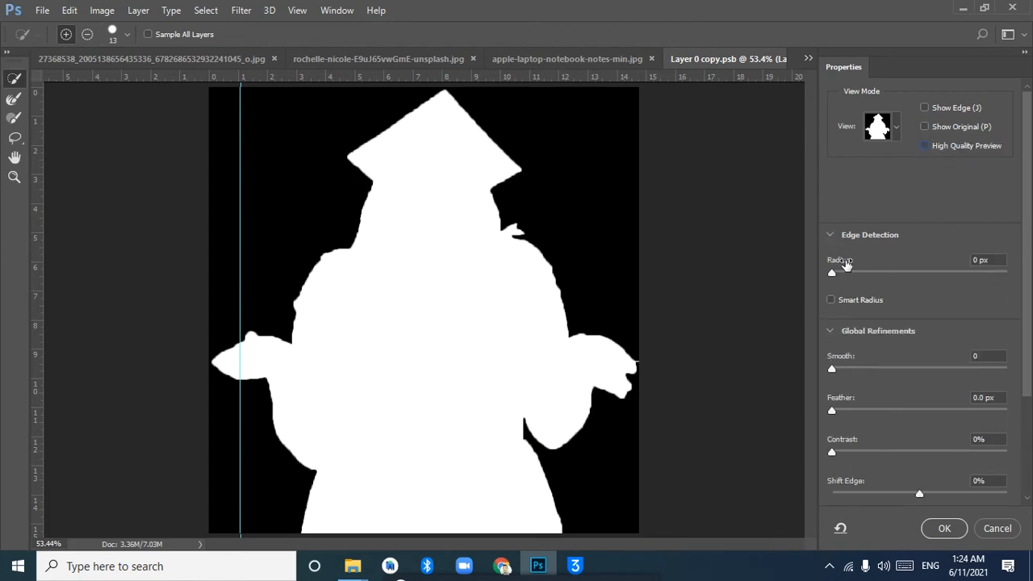
left_click(830, 301)
left_click_drag(832, 273, 857, 273)
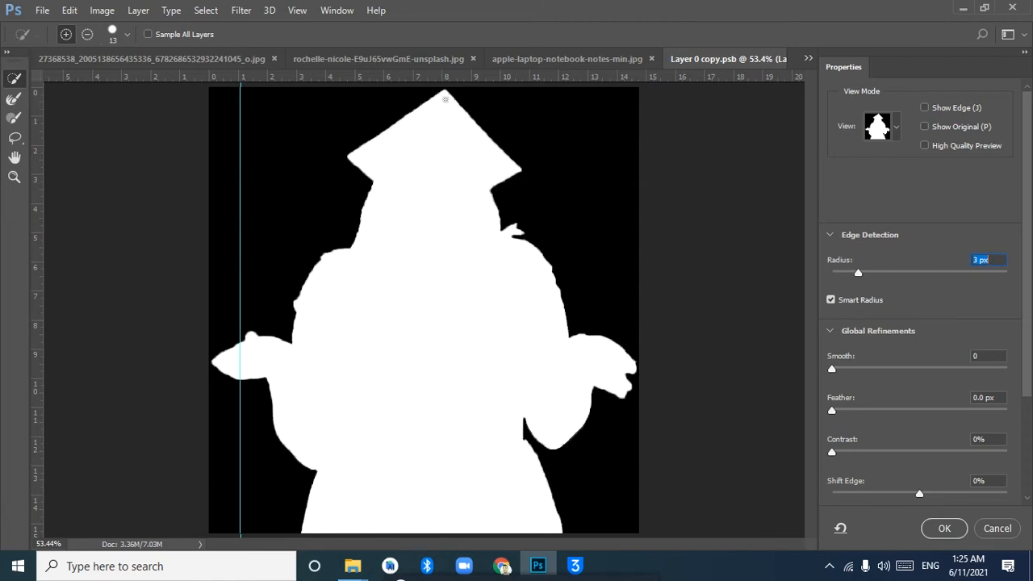
left_click(829, 300)
Try a Smooth value of 91 on the mask and experiment with feathering, ending at 0.8 px
left_click_drag(834, 369, 913, 369)
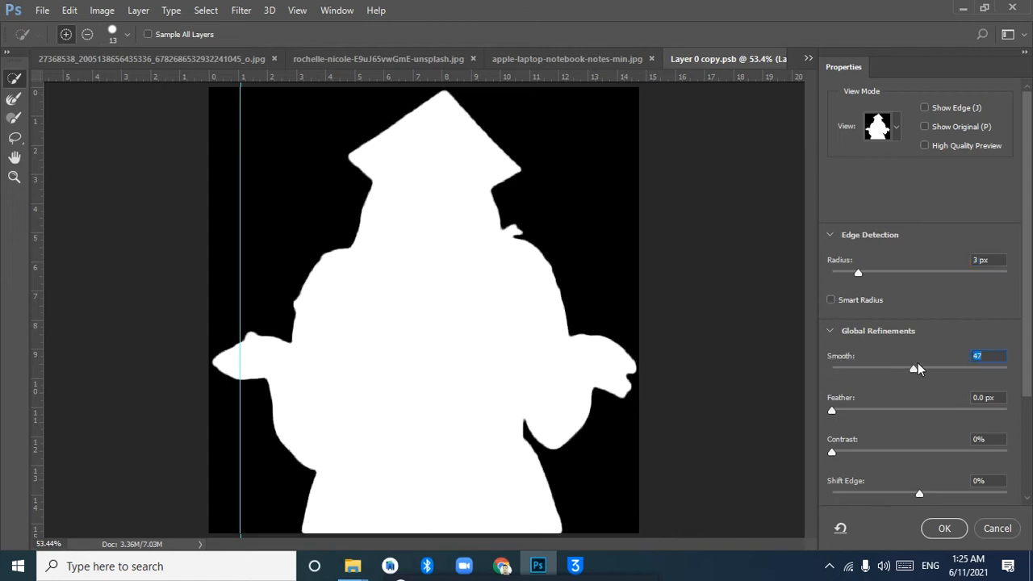
left_click_drag(911, 368, 993, 374)
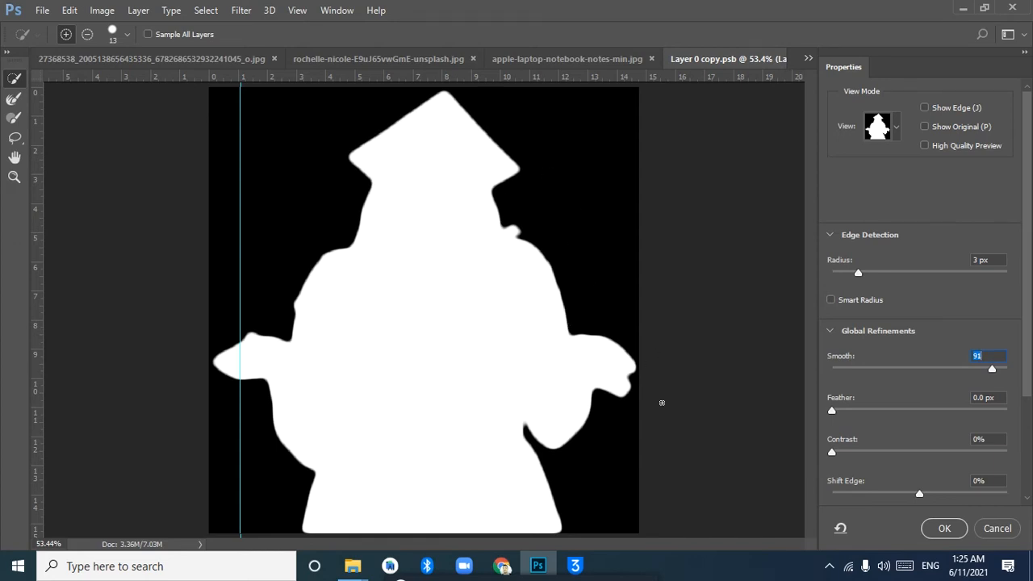
left_click_drag(832, 409, 946, 408)
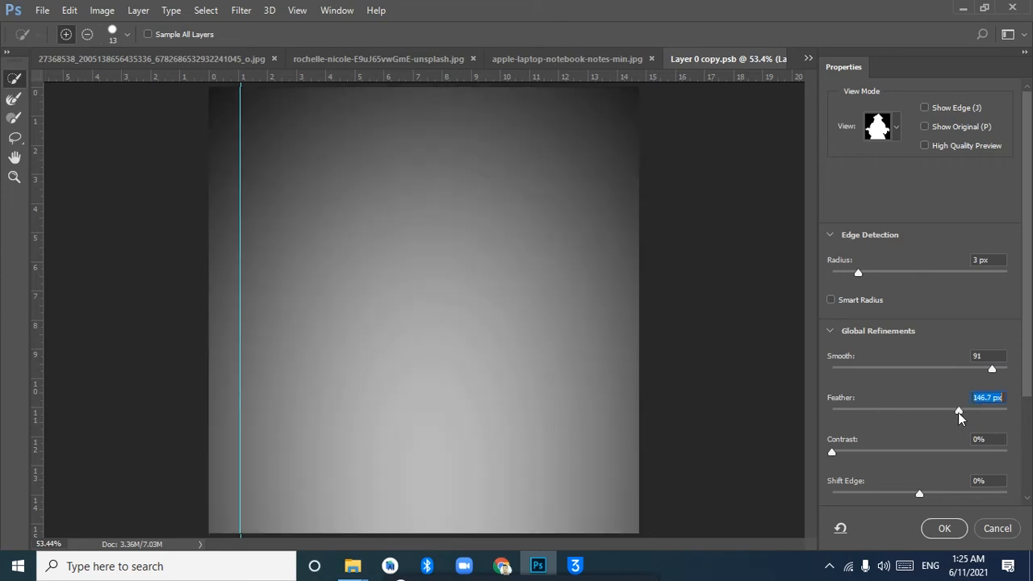
left_click_drag(957, 413, 882, 409)
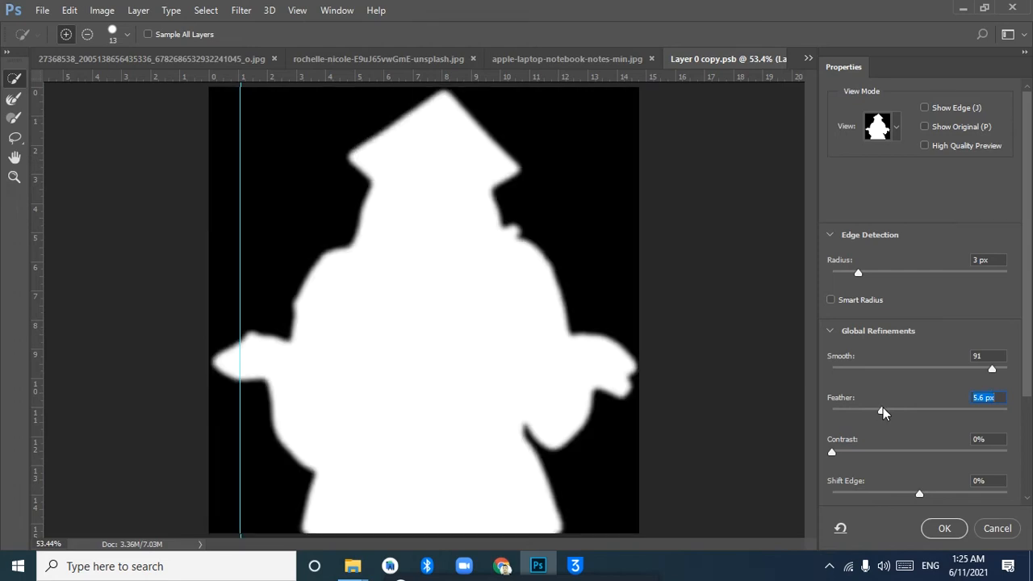
left_click_drag(883, 409, 853, 412)
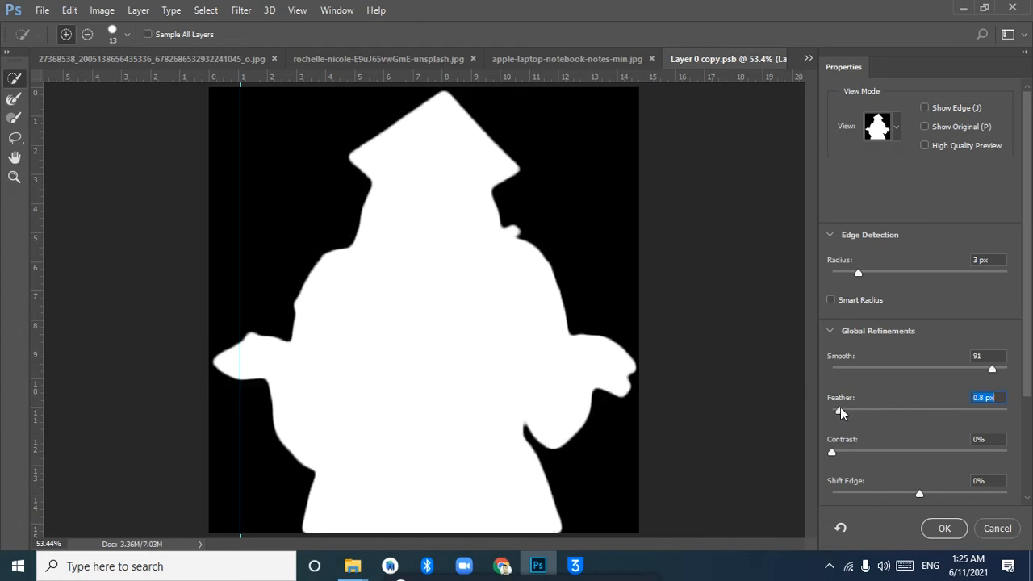
Refine the mask edge with Smooth 0, Contrast 24%, Feather 3.8 px and an edge detection radius of 8 px
left_click_drag(992, 371, 808, 371)
left_click_drag(828, 453, 874, 453)
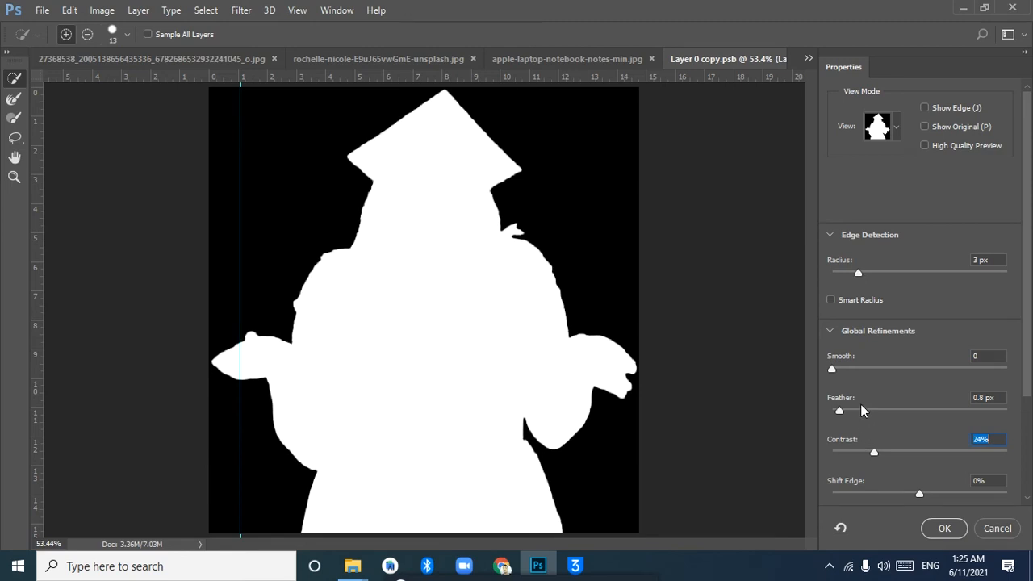
left_click_drag(841, 407, 874, 407)
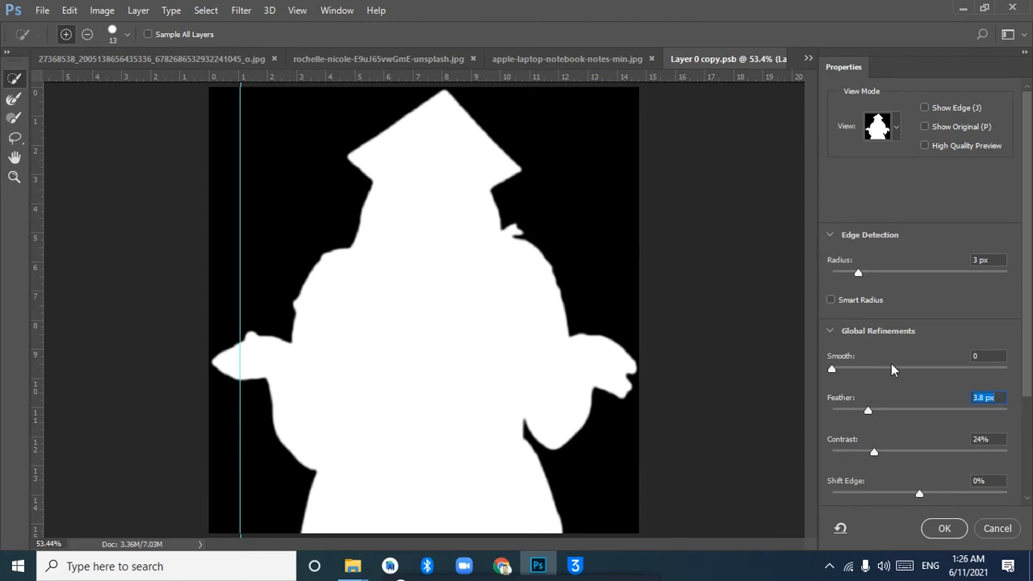
left_click_drag(858, 274, 894, 277)
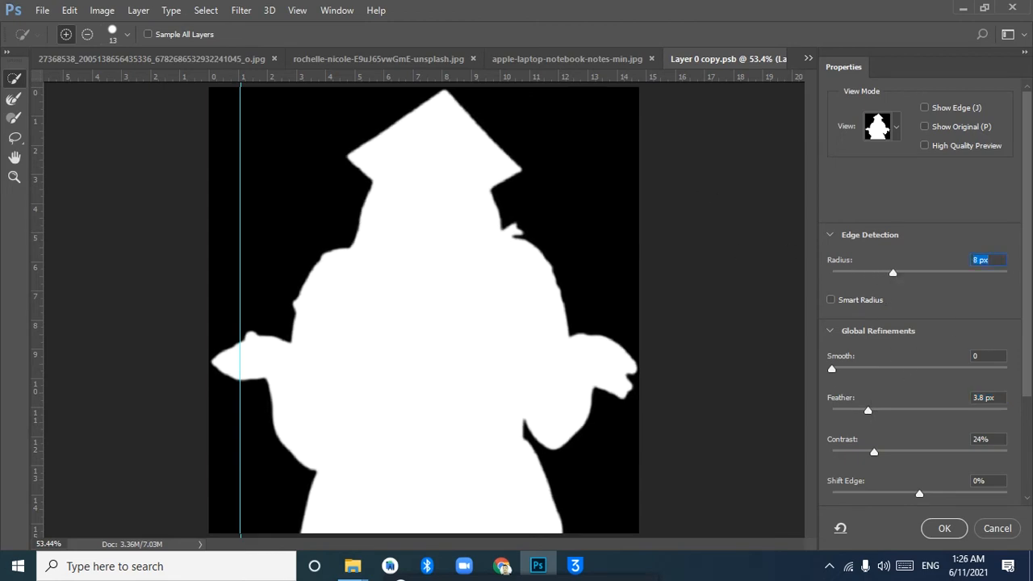
Preview the mask in other view modes such as On White, ending on Black & White
left_click(894, 126)
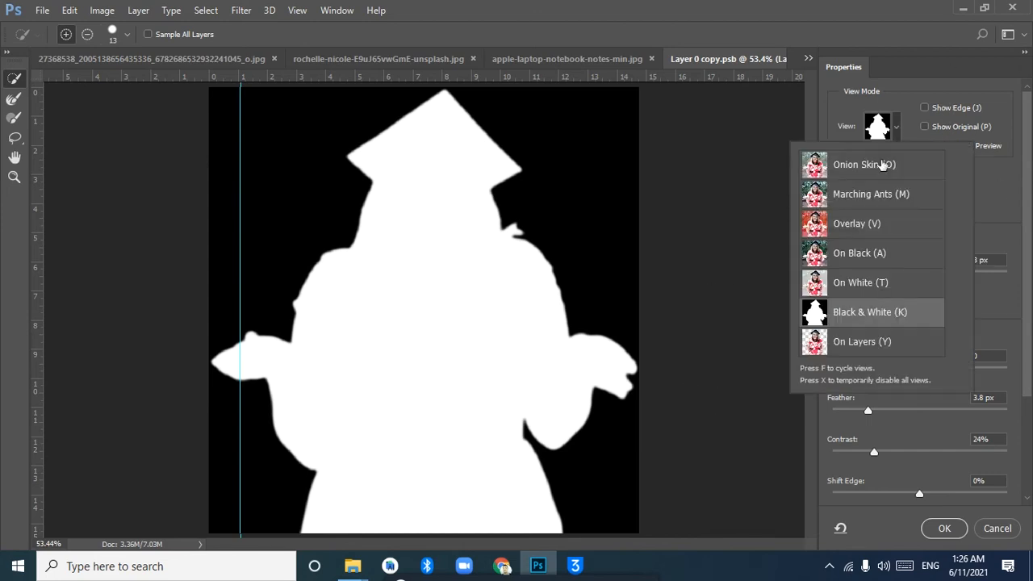
left_click(886, 96)
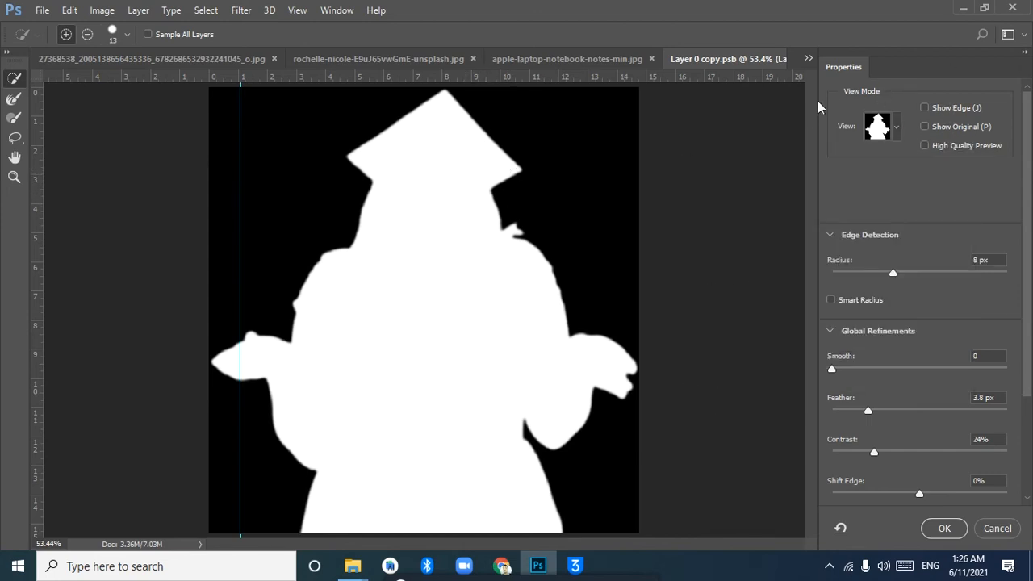
left_click(897, 128)
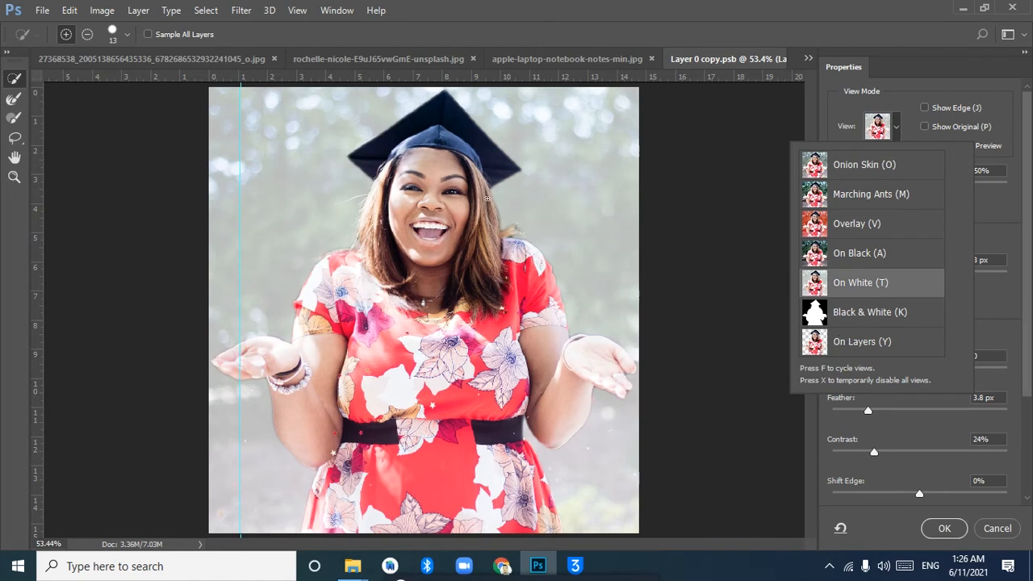
left_click(865, 313)
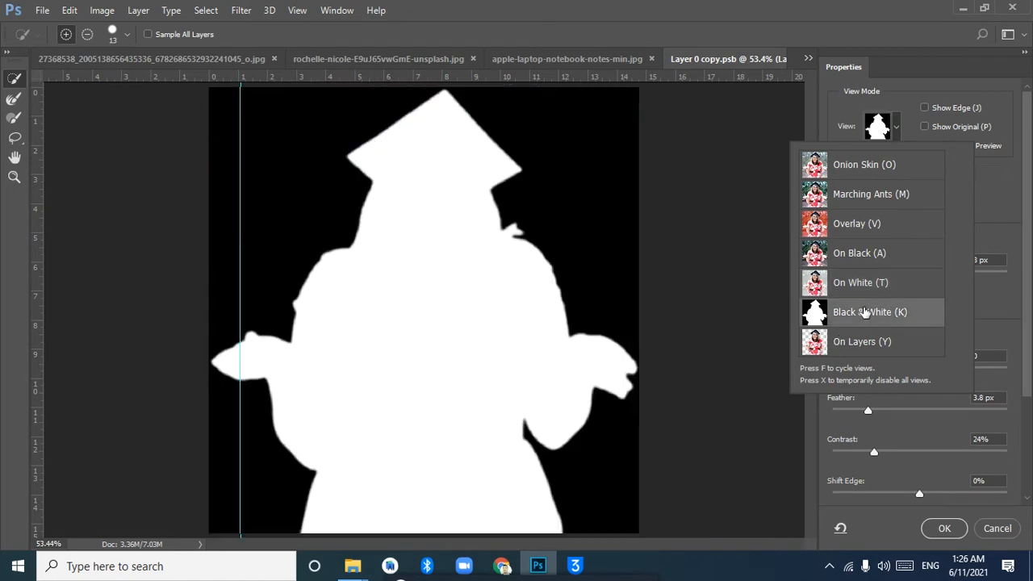
left_click(922, 84)
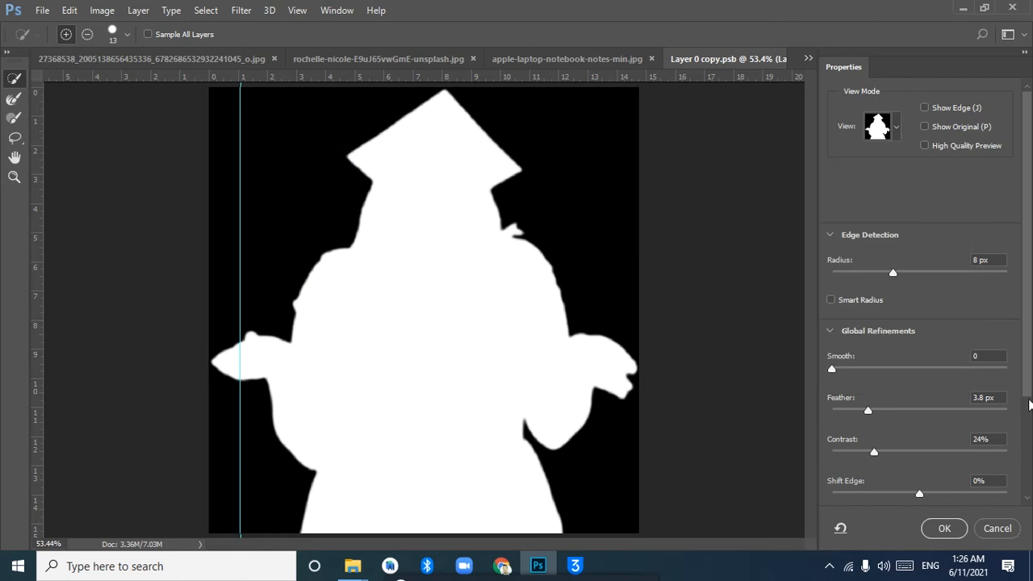
Turn on Decontaminate Colors in the output settings and output the refined selection to New Layer with Layer Mask
left_click_drag(1027, 376, 1028, 484)
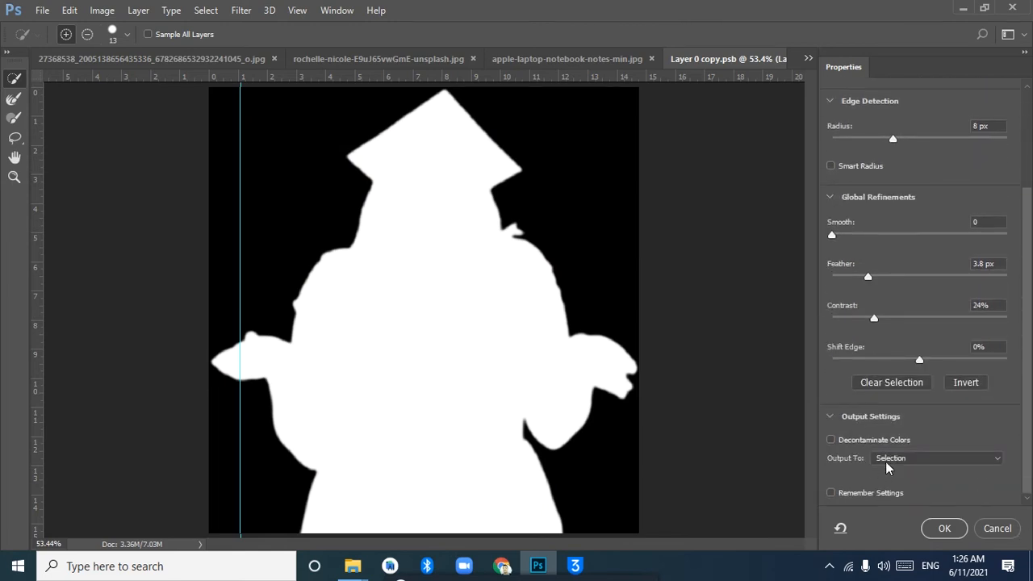
left_click(835, 418)
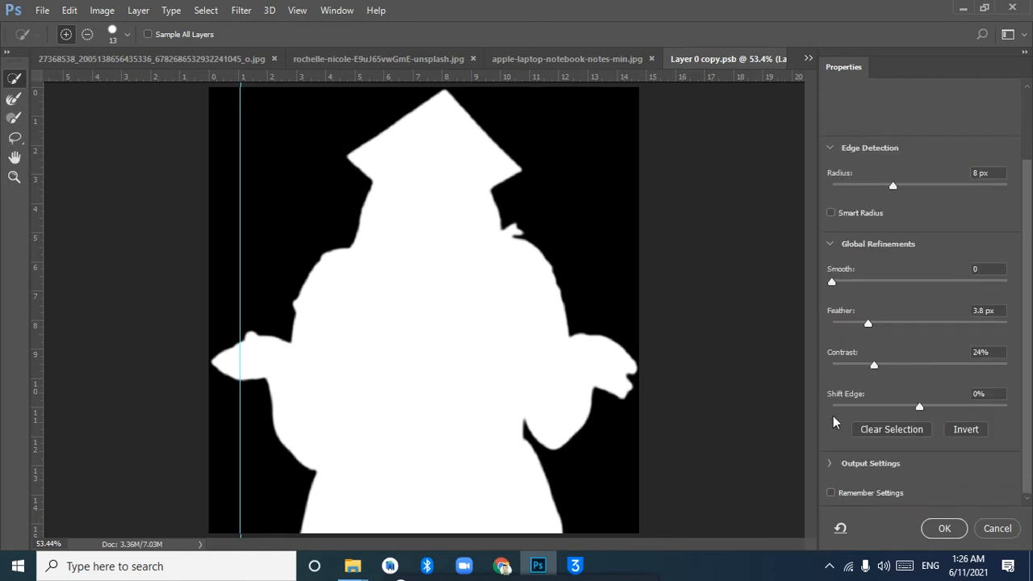
left_click(830, 464)
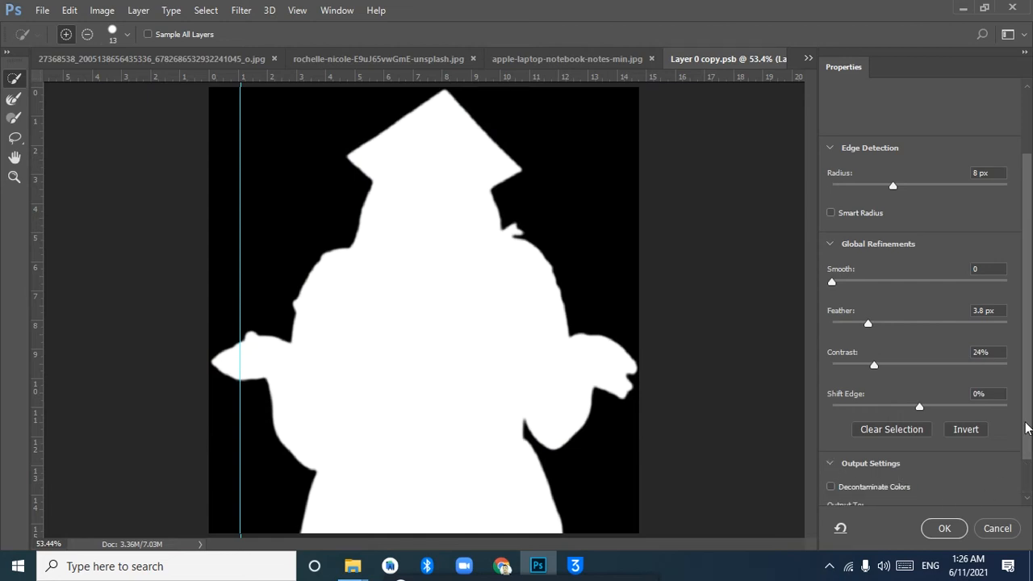
left_click(853, 486)
left_click_drag(1029, 409, 1026, 460)
left_click(932, 459)
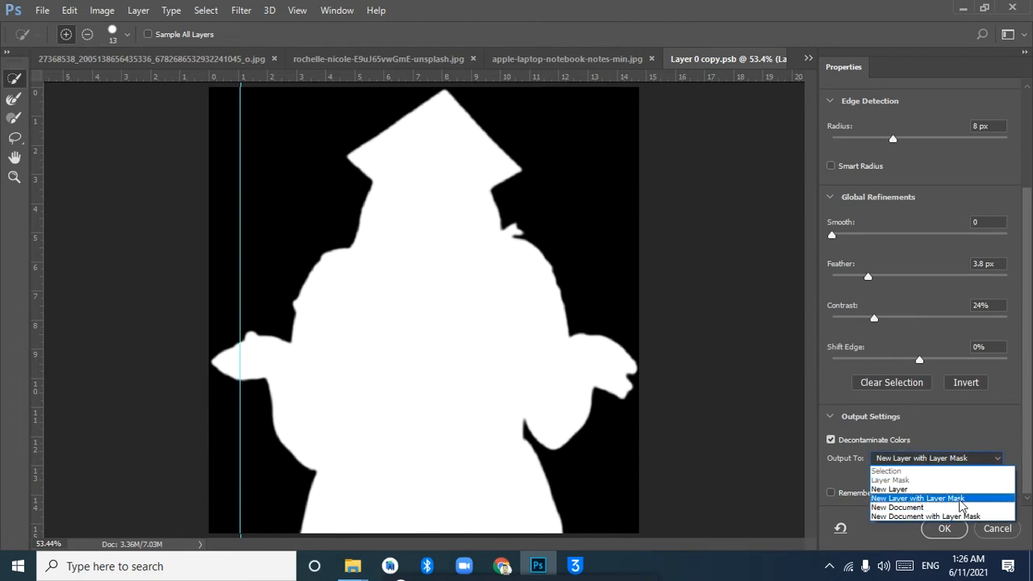
left_click(962, 506)
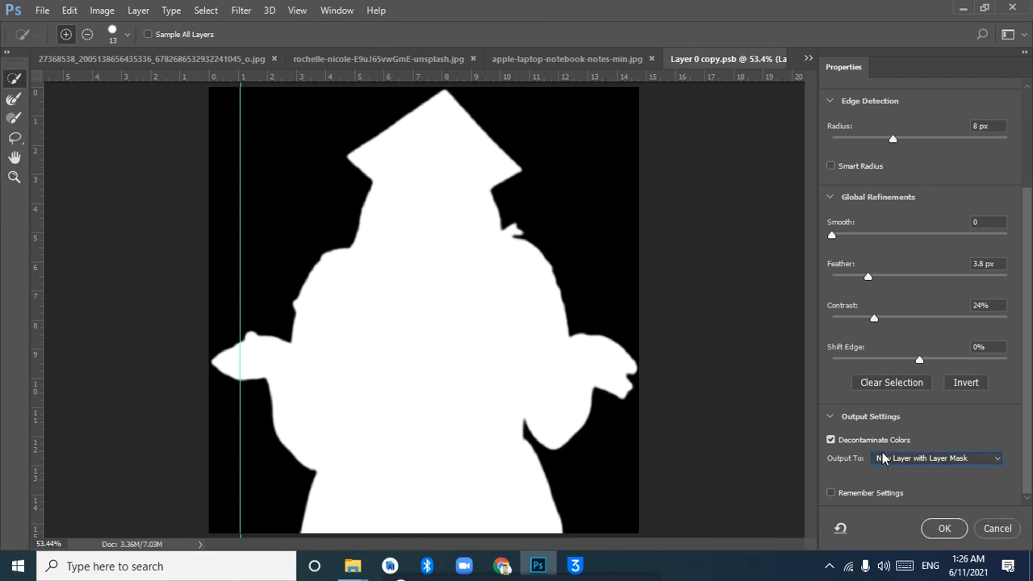
left_click(942, 529)
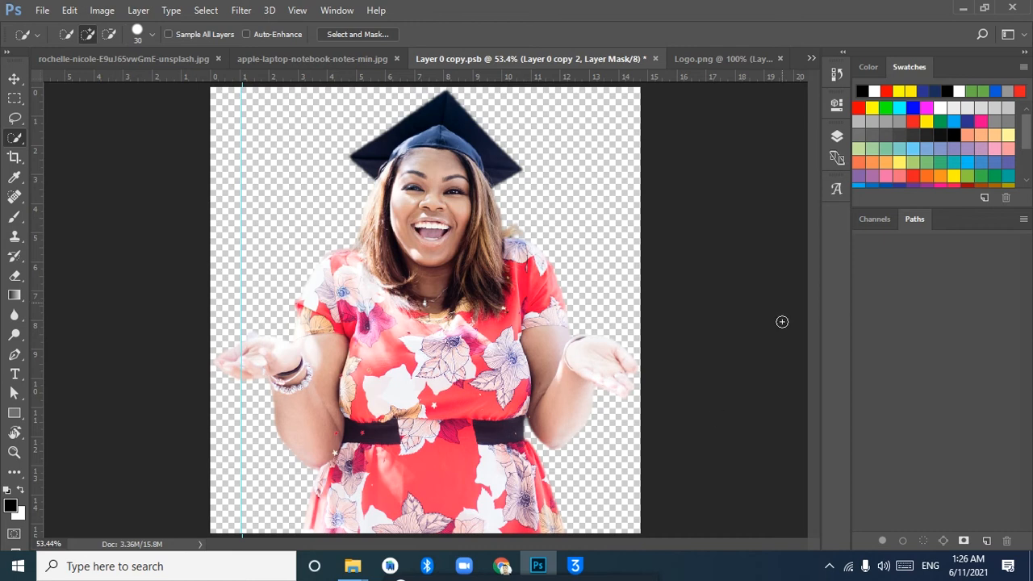
Add a solid color fill layer directly above Layer 0 copy in near-black #030303
left_click(839, 137)
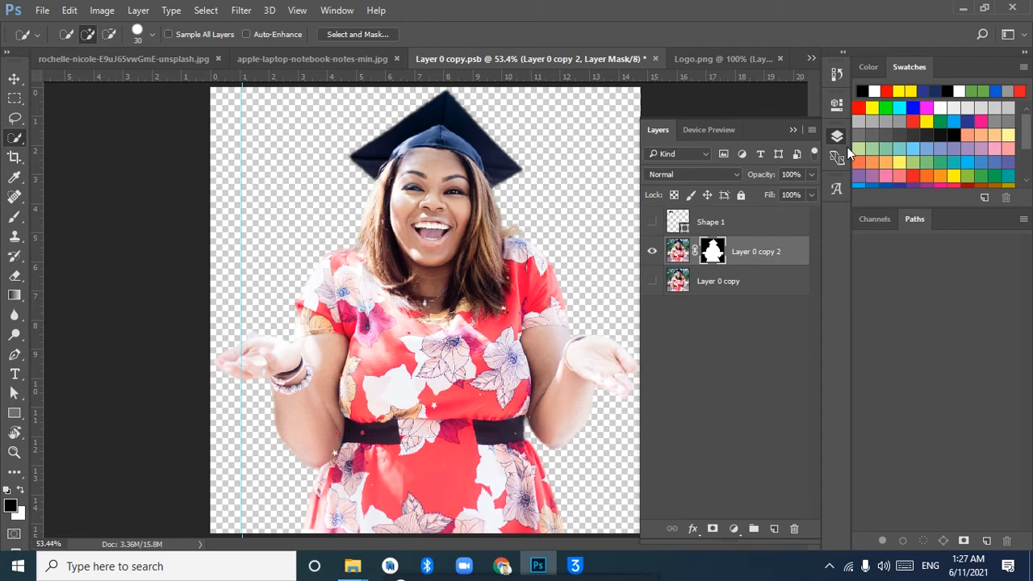
left_click(729, 279)
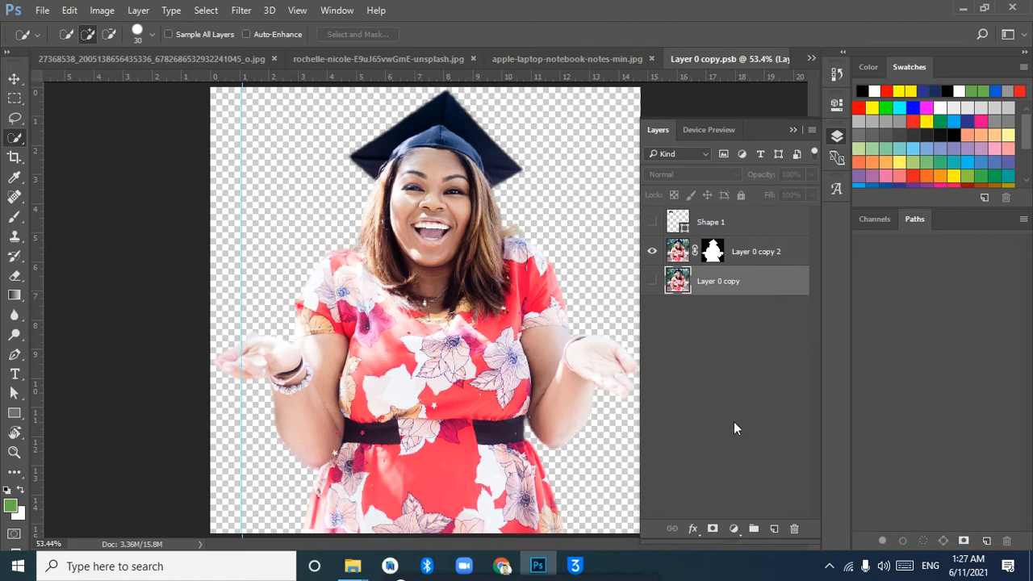
left_click(734, 527)
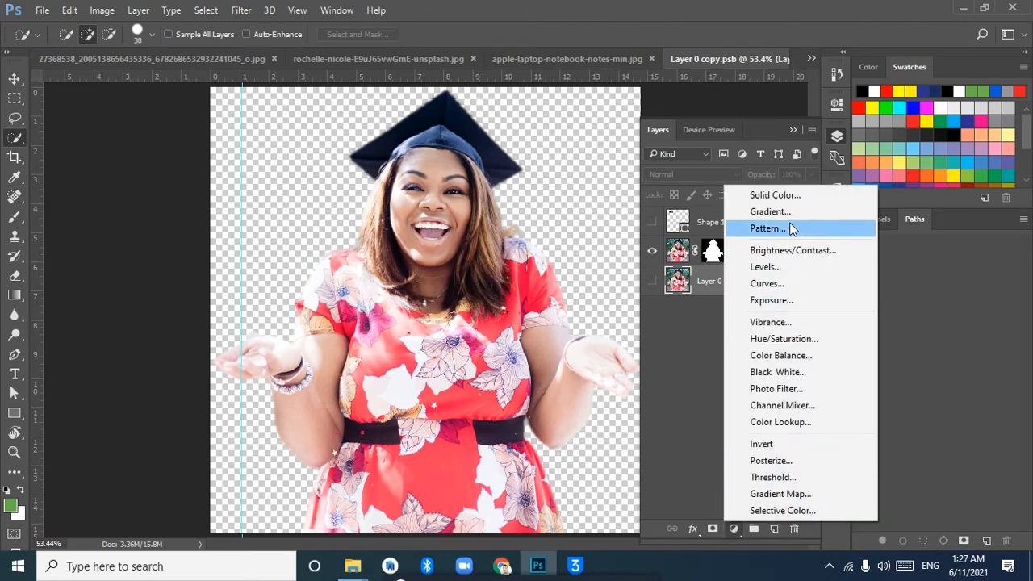
left_click(794, 195)
left_click(507, 313)
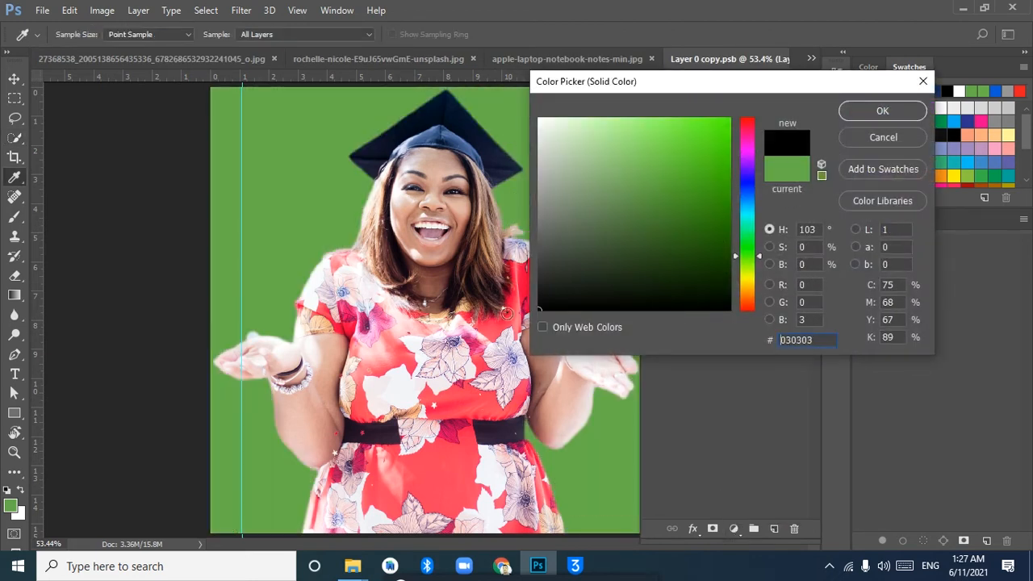
left_click(883, 110)
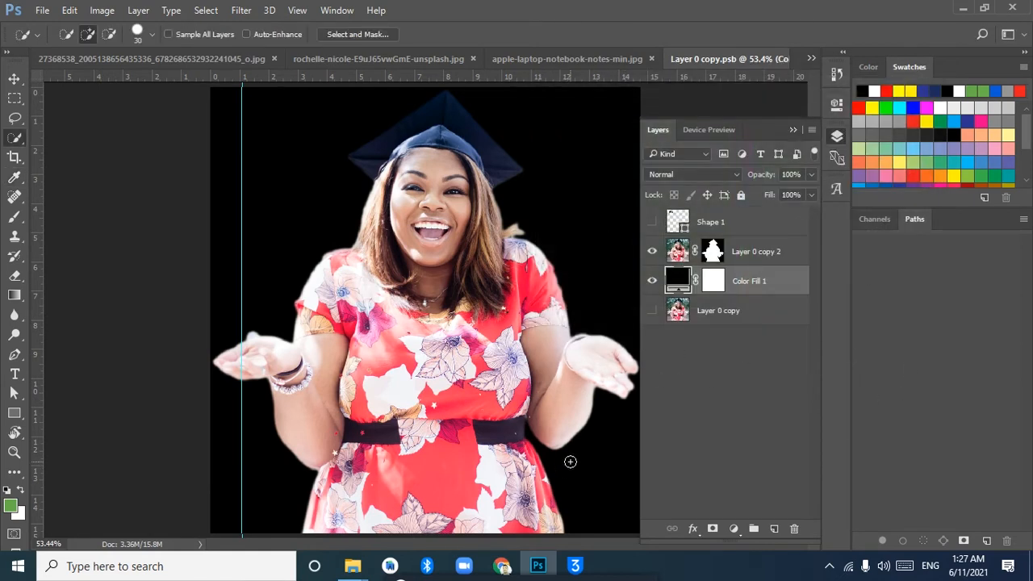
Try recoloring the black fill layer with colors sampled from the woman's dress and graduation cap
double_click(677, 280)
left_click(379, 303)
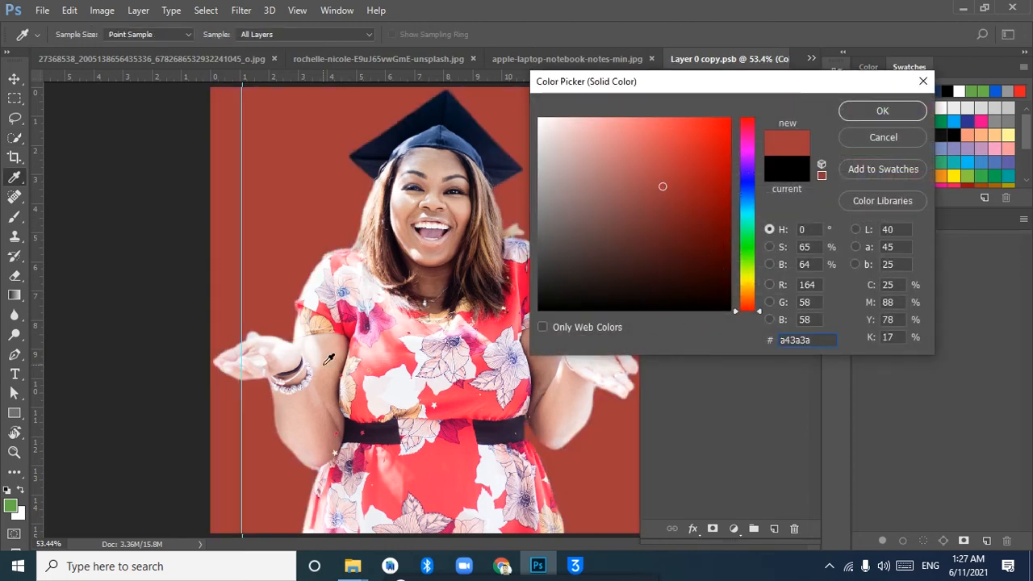
left_click(454, 361)
left_click(473, 427)
left_click(465, 395)
left_click(454, 355)
left_click(450, 105)
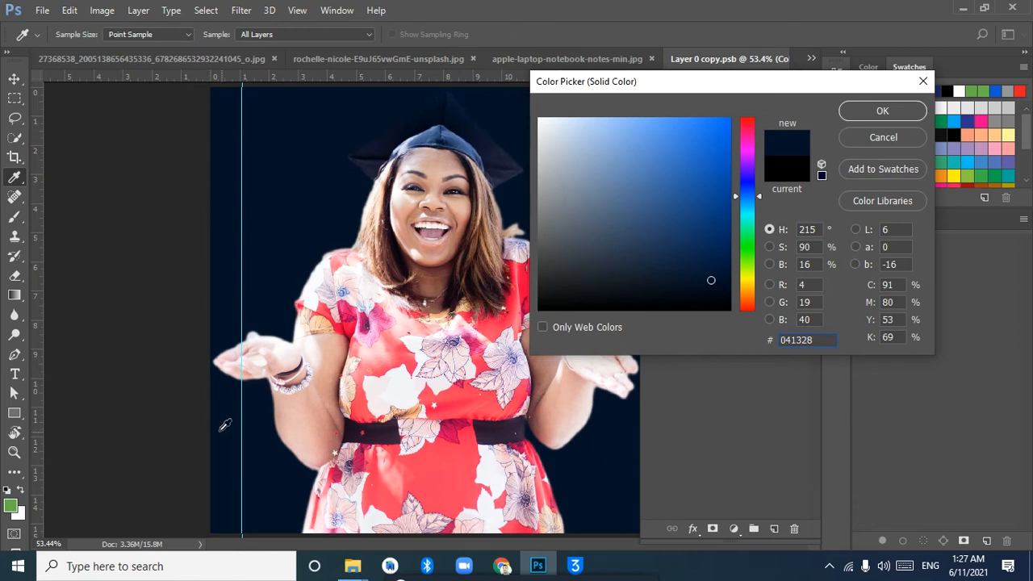
left_click(882, 139)
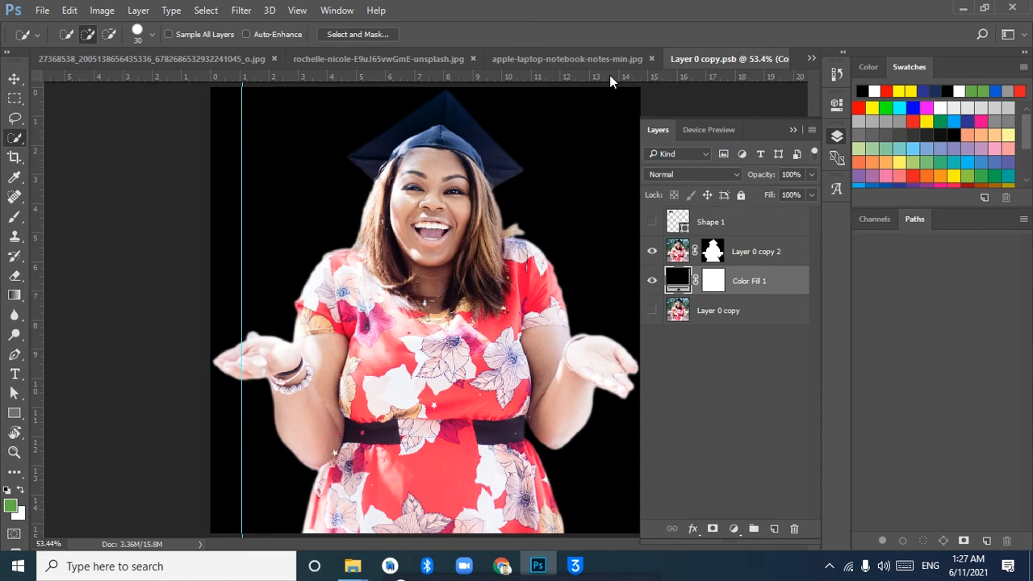
Hide the black fill layer and add another solid color fill above it in bright green #65fa28
left_click(652, 280)
left_click(735, 529)
left_click(762, 204)
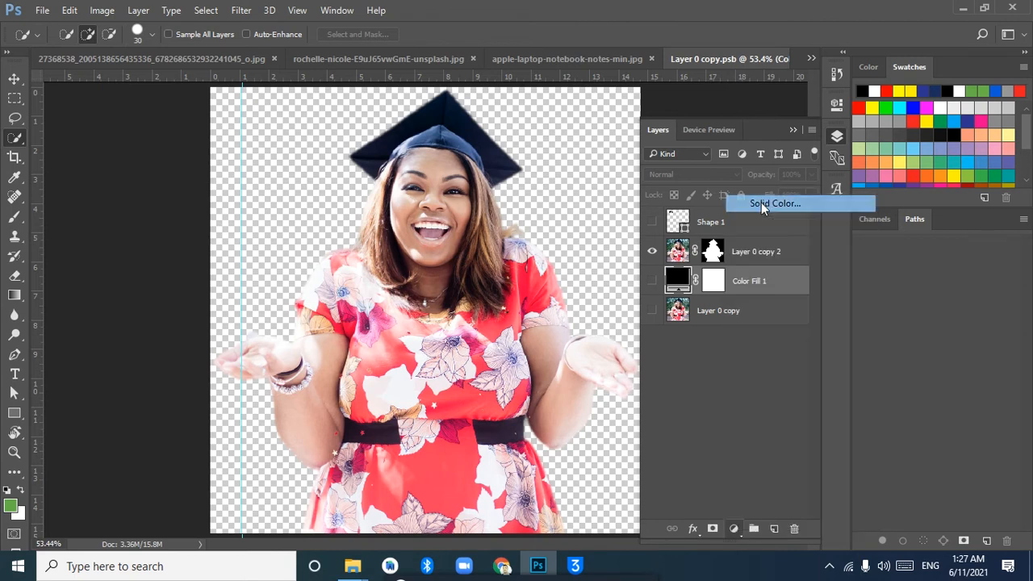
left_click(708, 121)
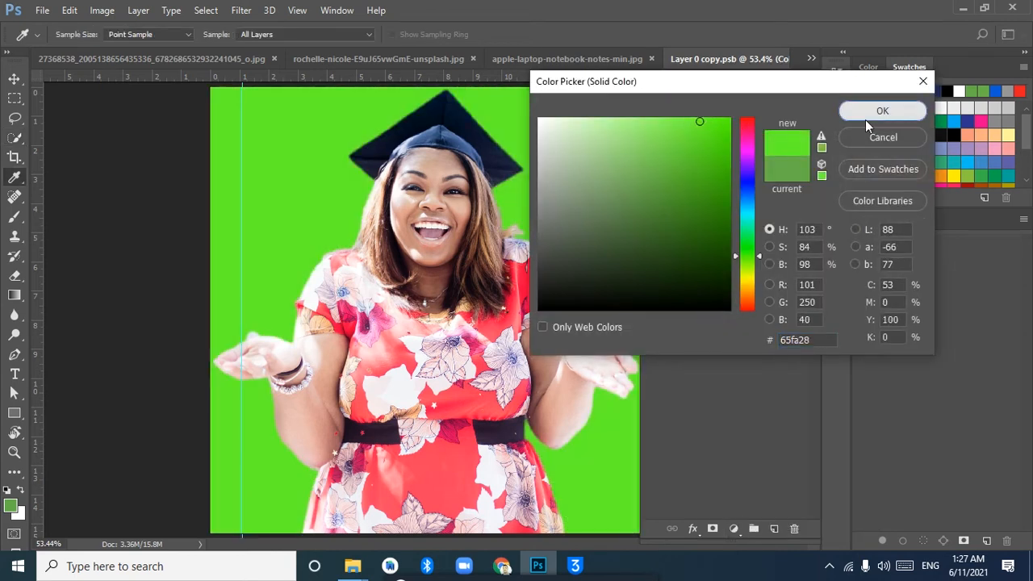
left_click(882, 111)
left_click(793, 130)
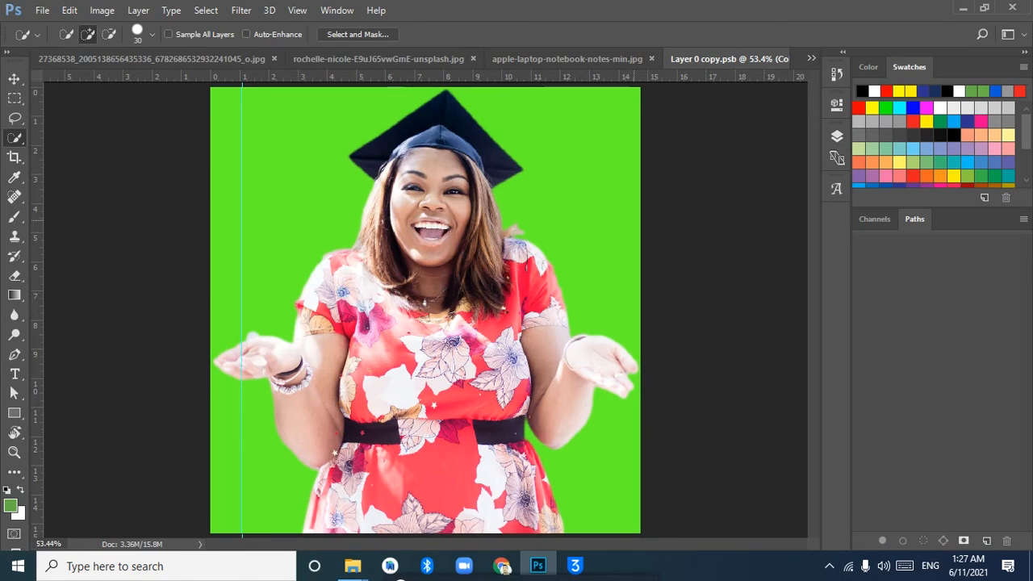
Switch to the laptop photo apple-laptop-notebook-notes-min.jpg with the Move tool active
left_click(595, 57)
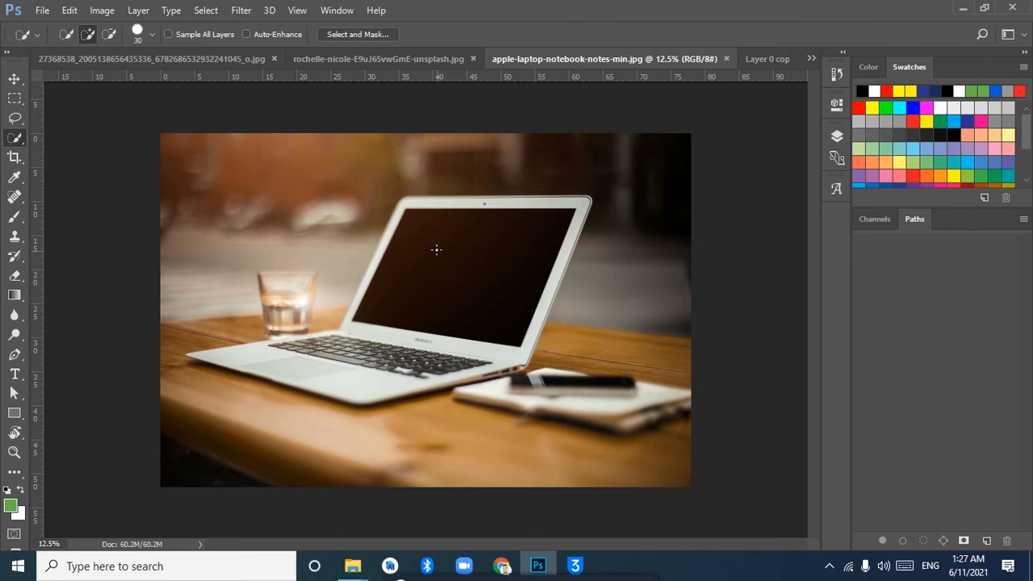
left_click(15, 78)
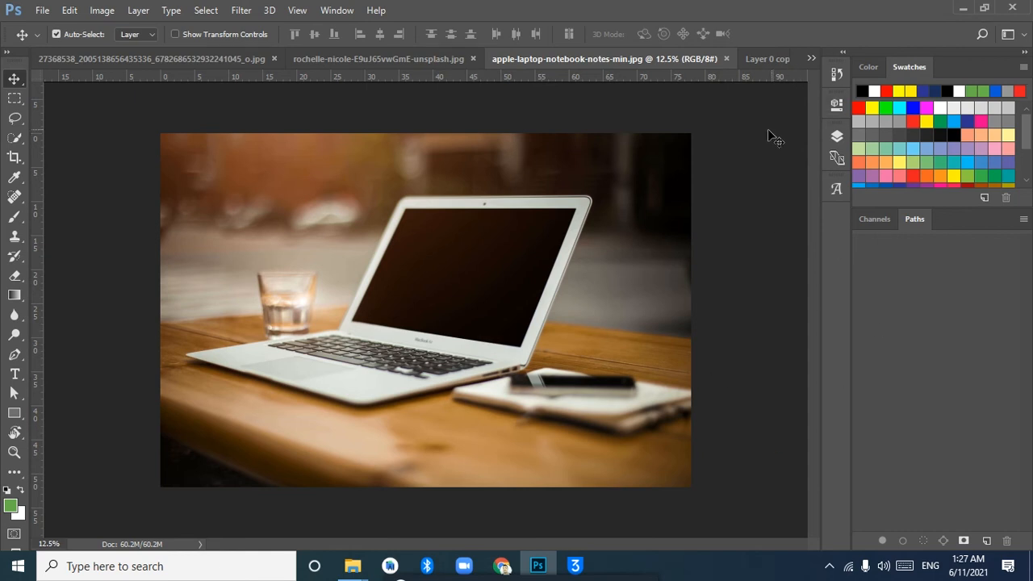
left_click(772, 60)
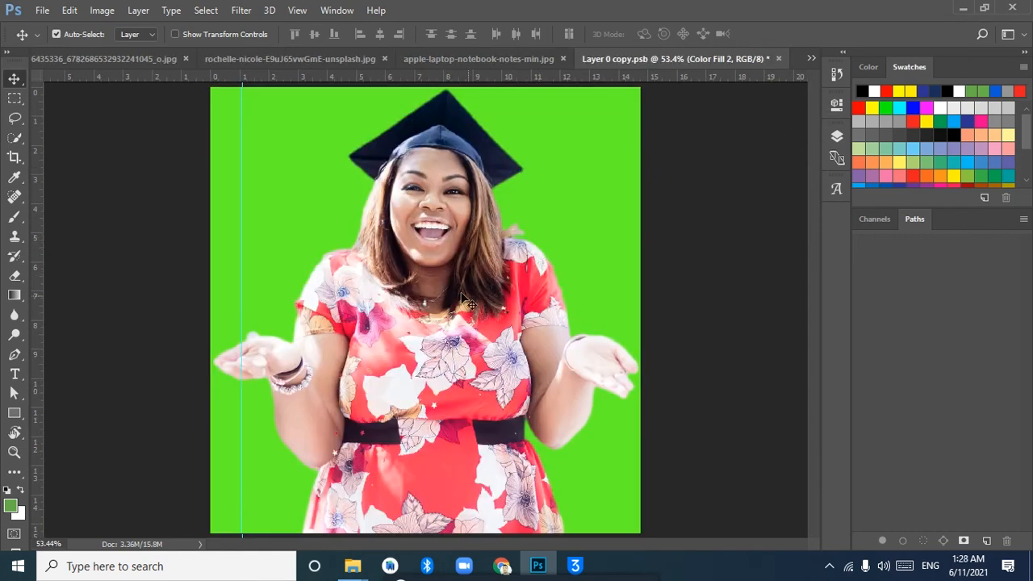
left_click(476, 59)
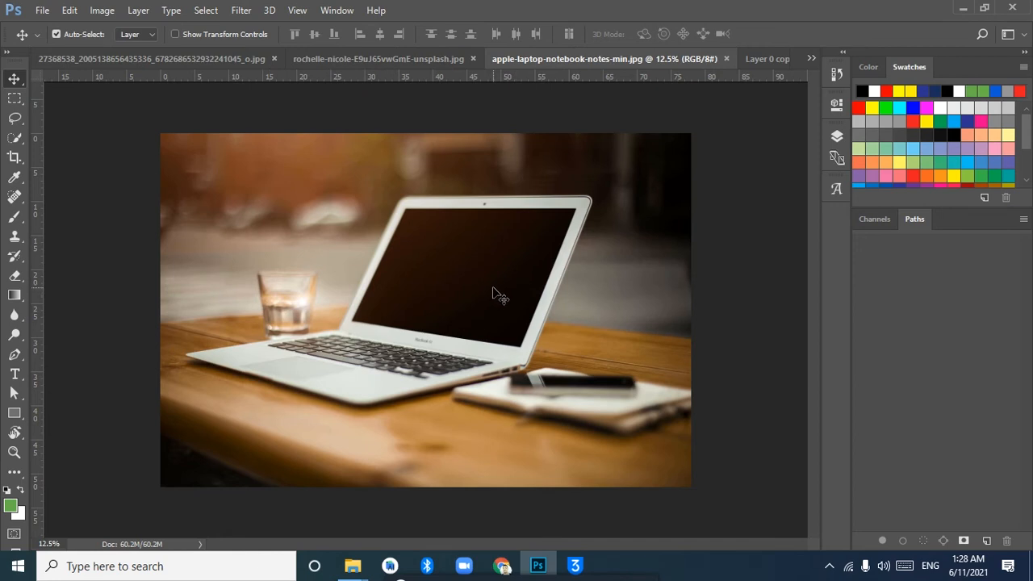
Start a Pen tool path along the top edge of the laptop's dark screen, from corner to corner
key("ctrl+plus")
key("ctrl+plus")
key("ctrl+plus")
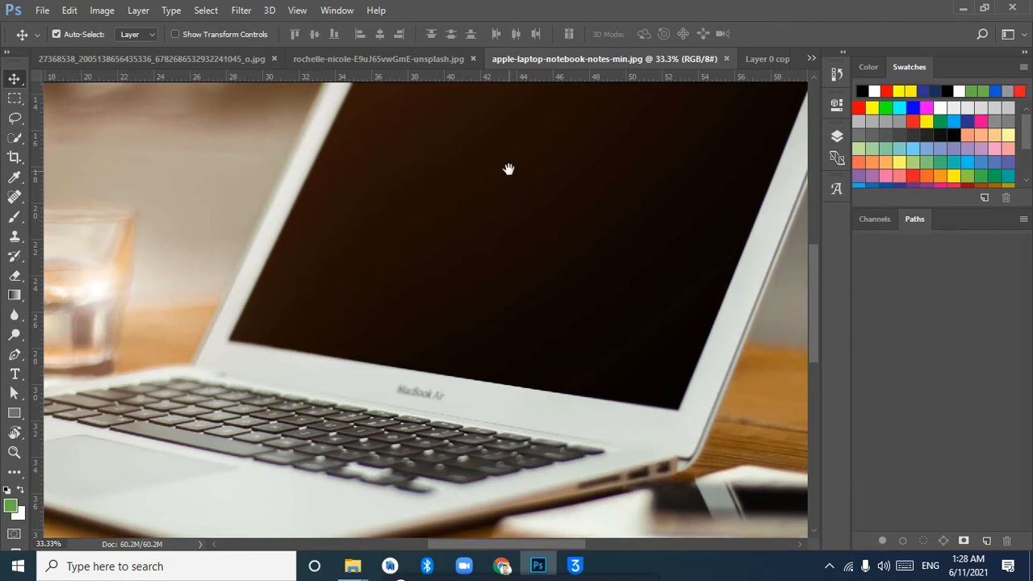
left_click_drag(506, 169, 444, 328)
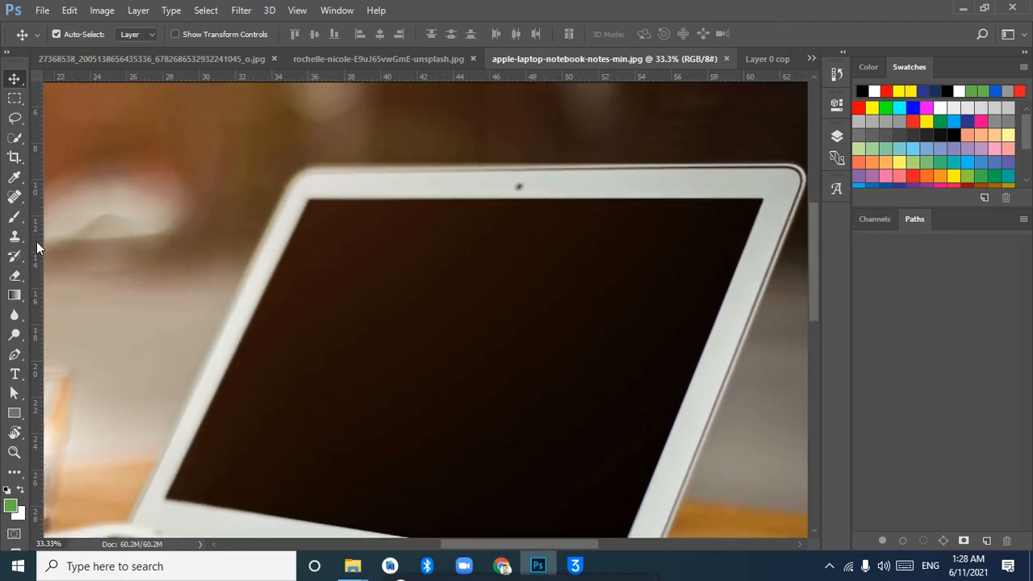
left_click(15, 355)
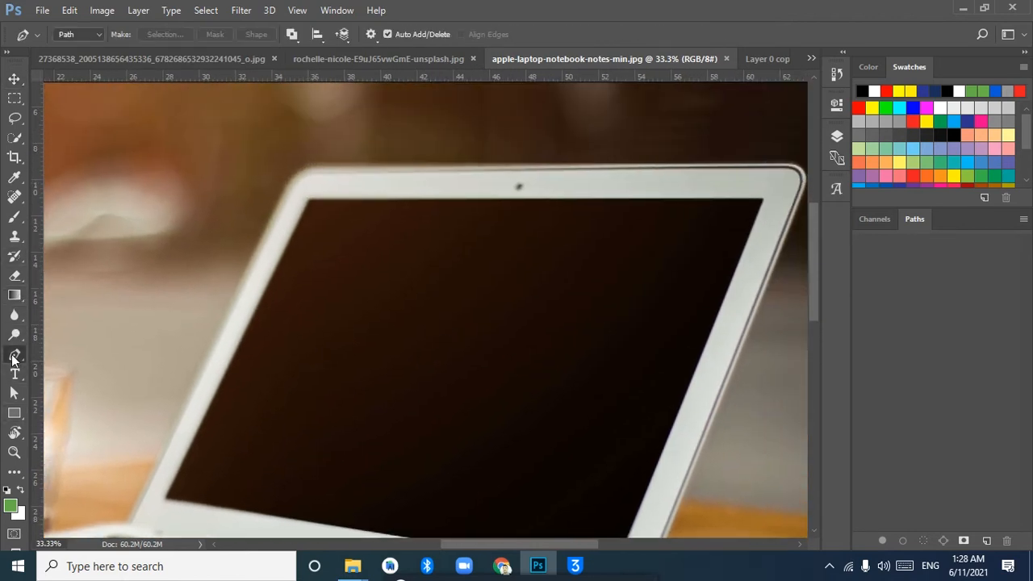
left_click(309, 199)
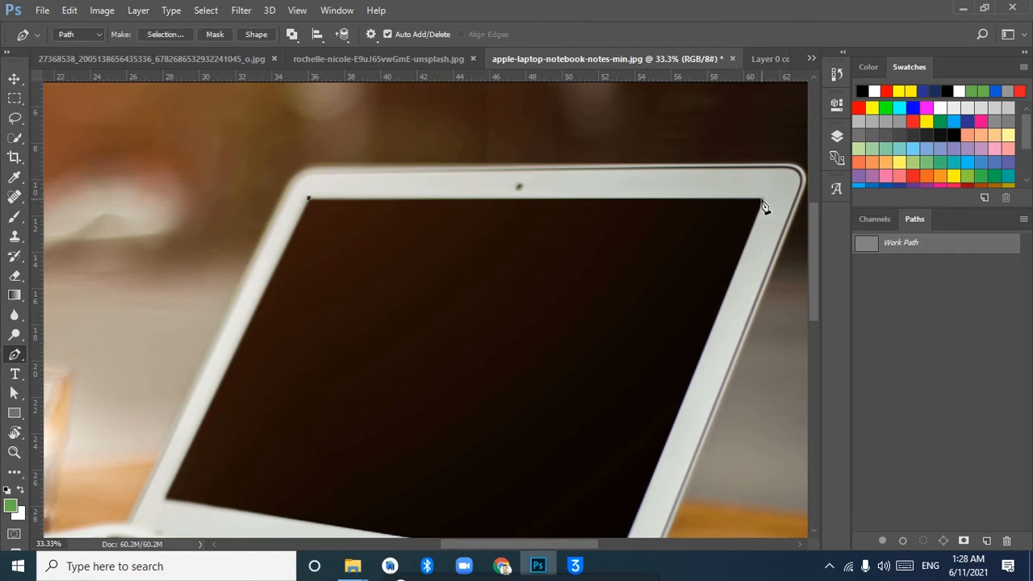
left_click(765, 201)
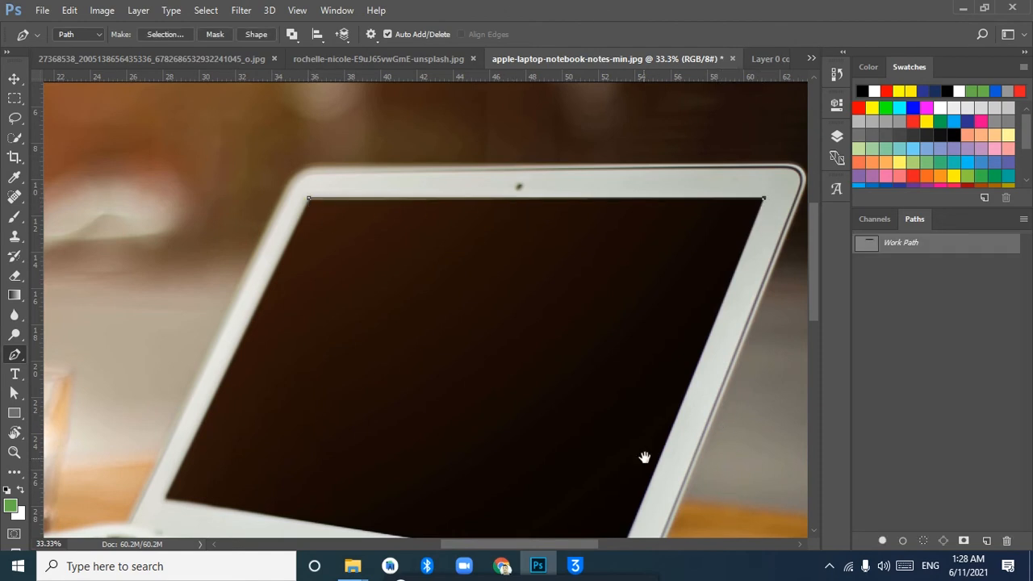
Continue the path through the two lower corners of the laptop screen and close it at the starting anchor
left_click_drag(643, 454, 594, 240)
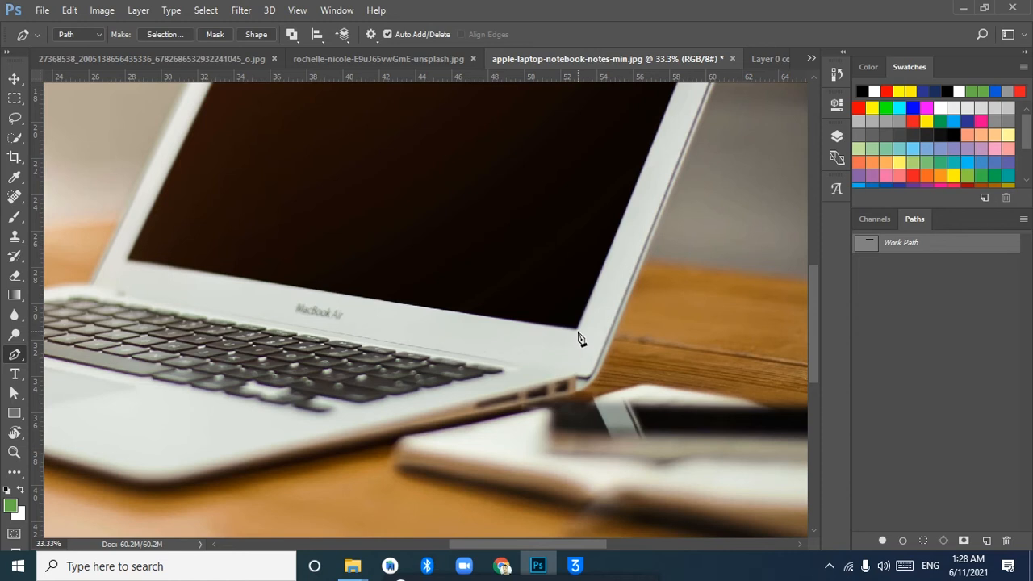
left_click_drag(439, 327, 804, 379)
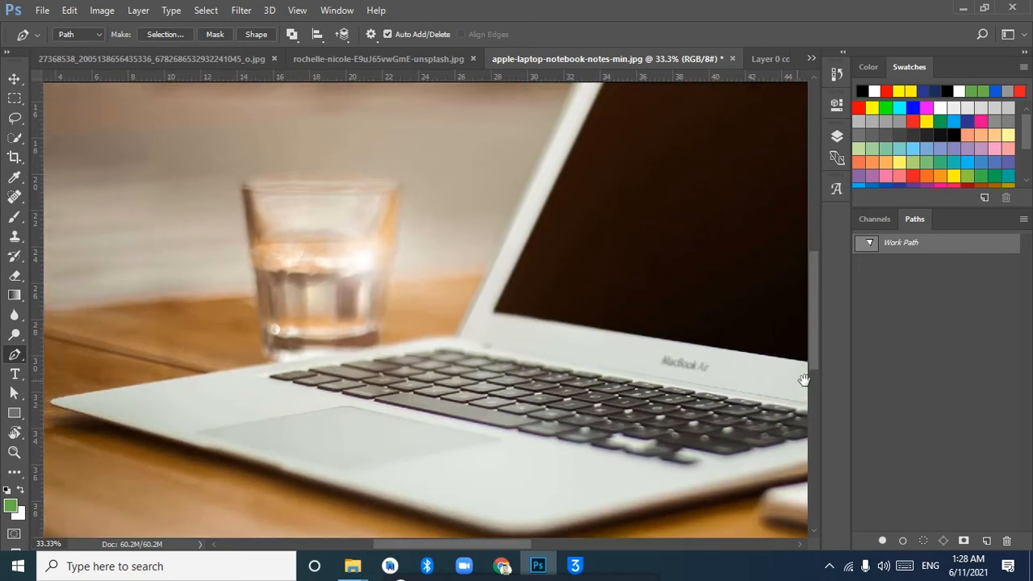
left_click(494, 319)
left_click_drag(592, 247, 509, 462)
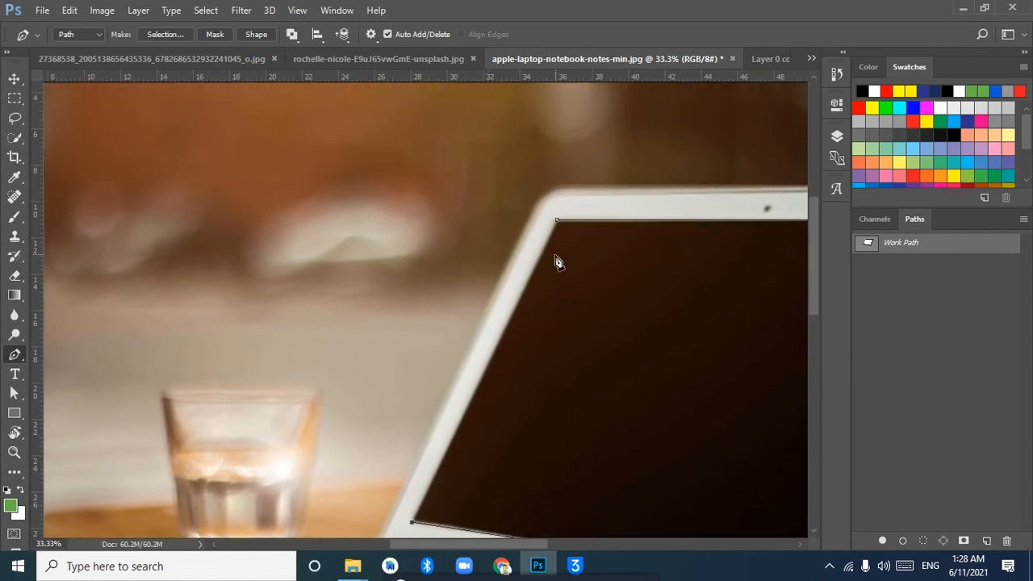
left_click(557, 221)
left_click_drag(702, 288, 426, 159)
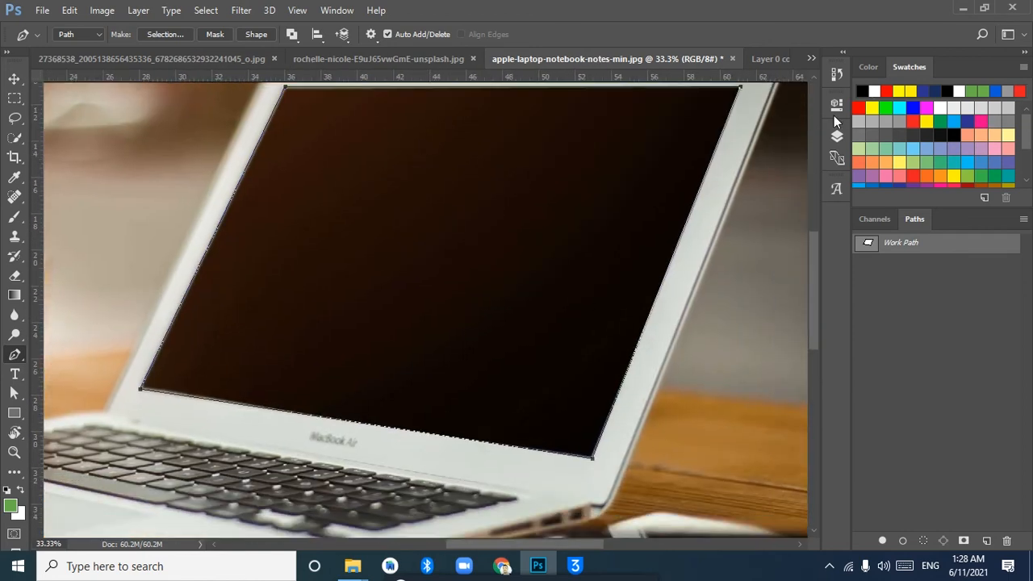
Convert the closed laptop-screen path into a new anti-aliased selection with a feather radius of 0 pixels
right_click(190, 296)
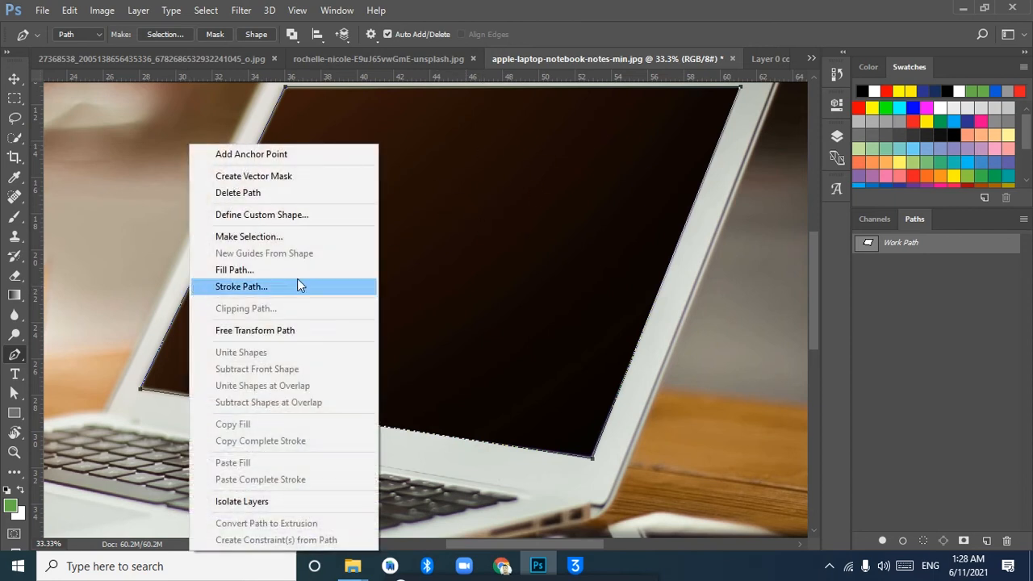
left_click(296, 236)
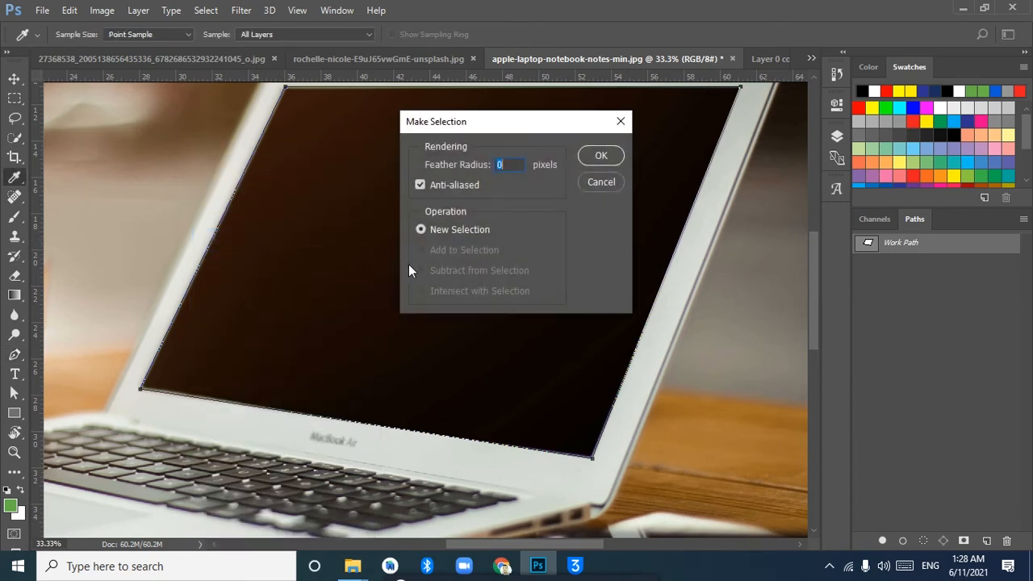
left_click(599, 156)
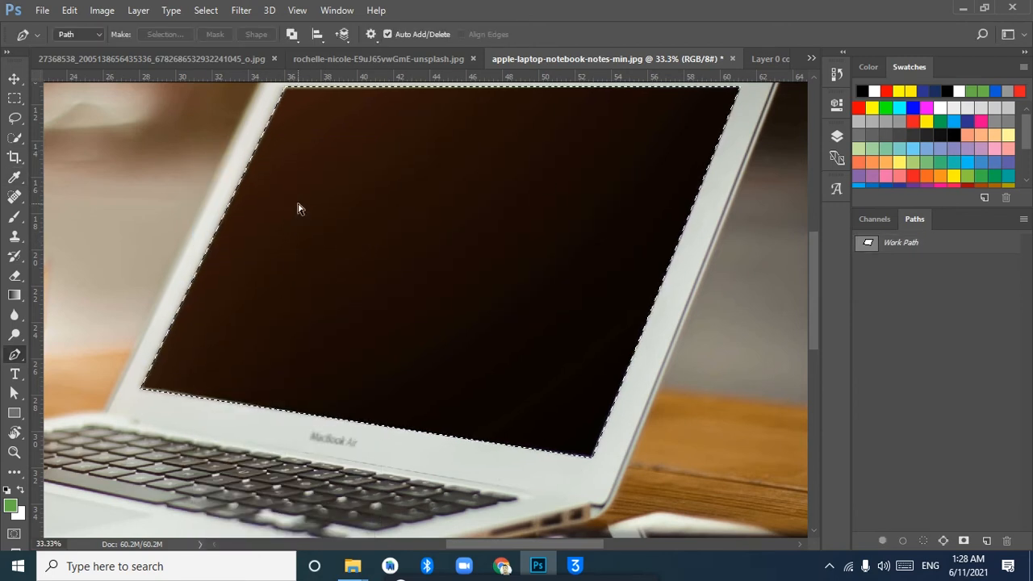
right_click(227, 212)
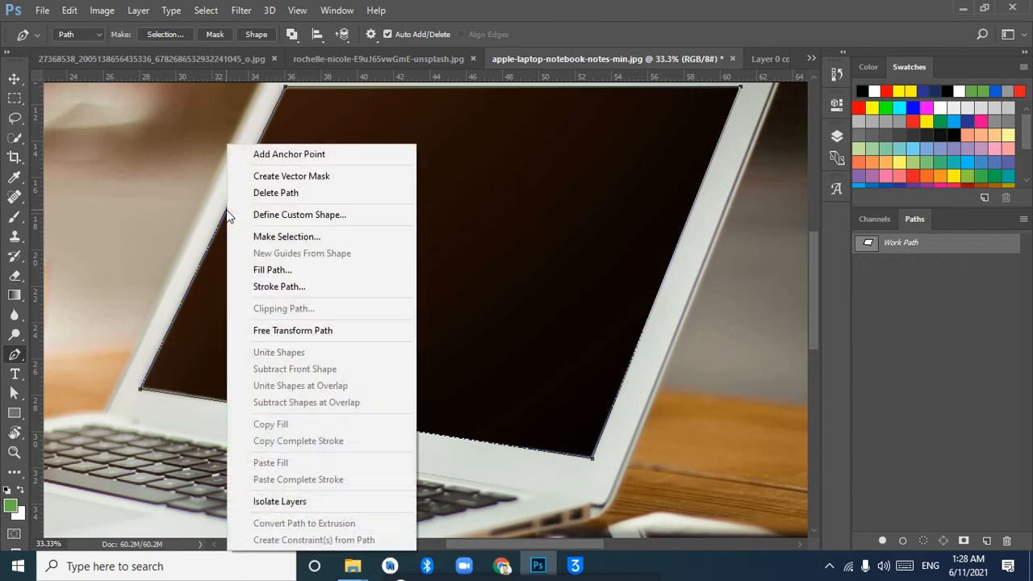
left_click(311, 237)
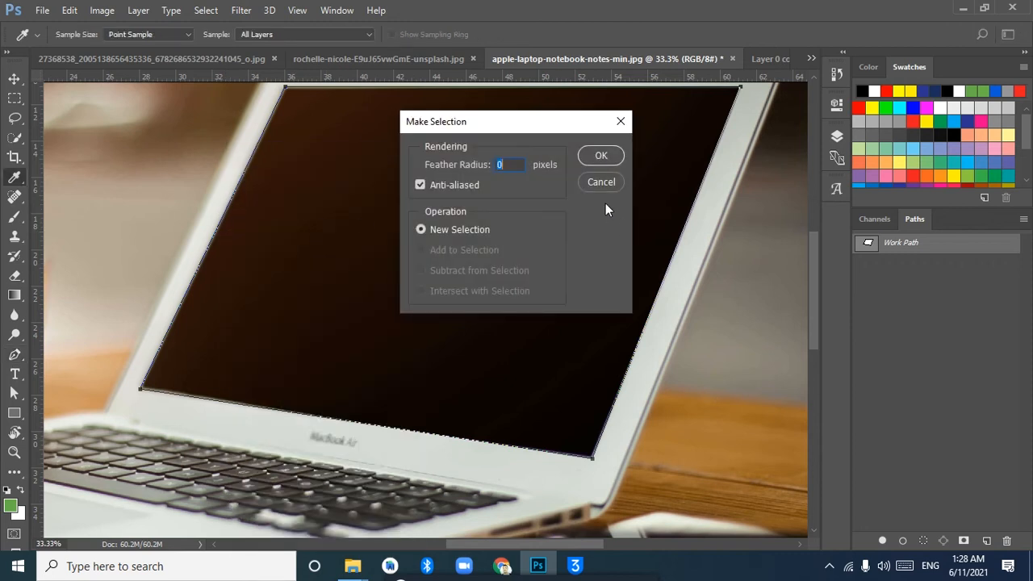
left_click(601, 156)
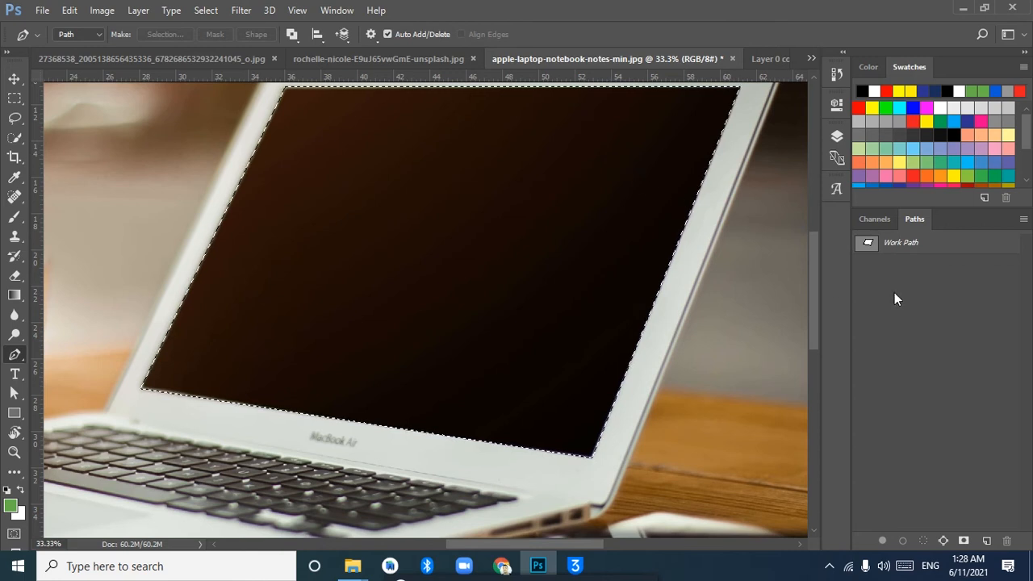
Fill the selected laptop screen with a Solid Color fill layer in white #ffffff
left_click_drag(641, 216, 587, 266)
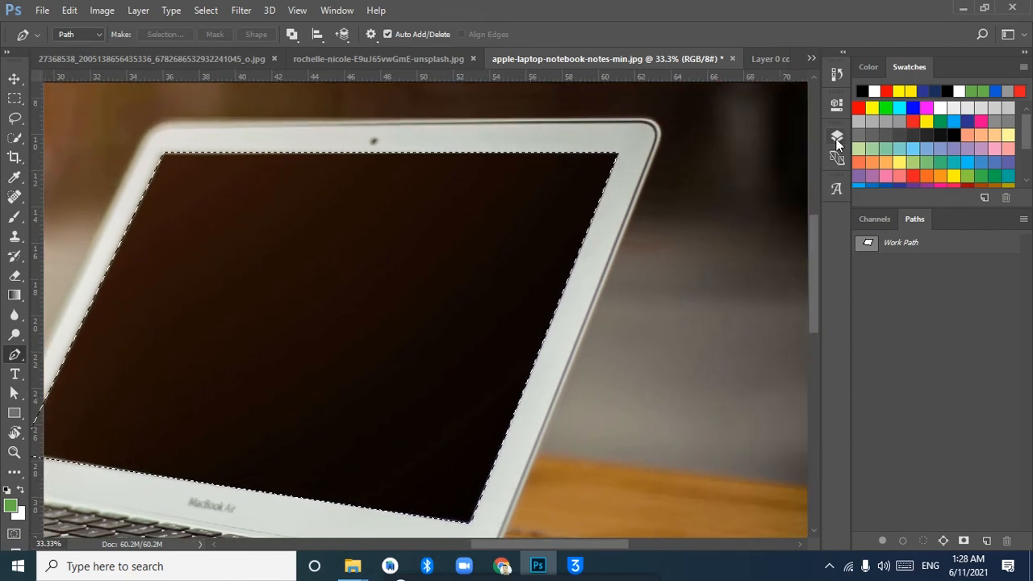
left_click(837, 136)
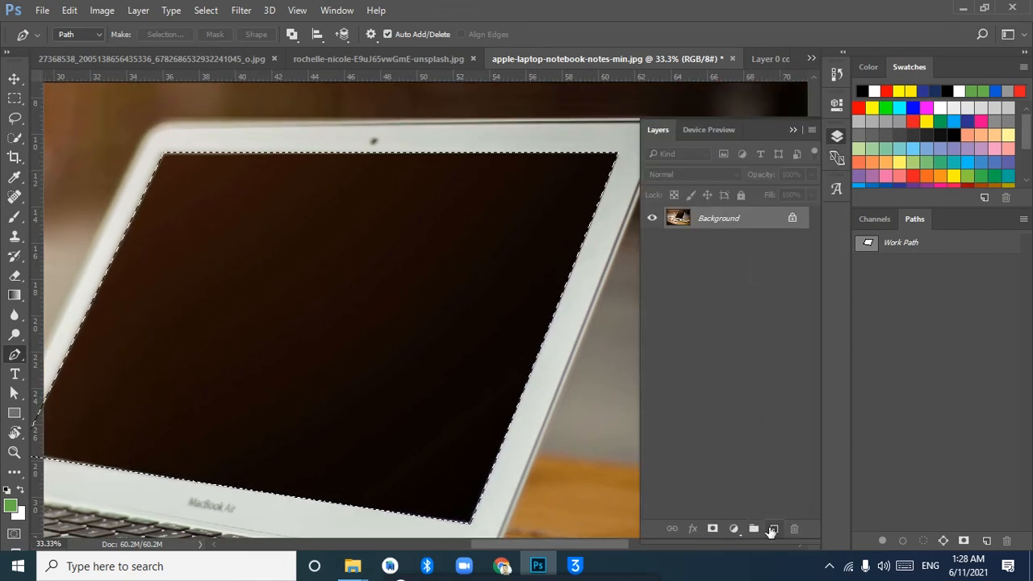
left_click(773, 528)
left_click(733, 529)
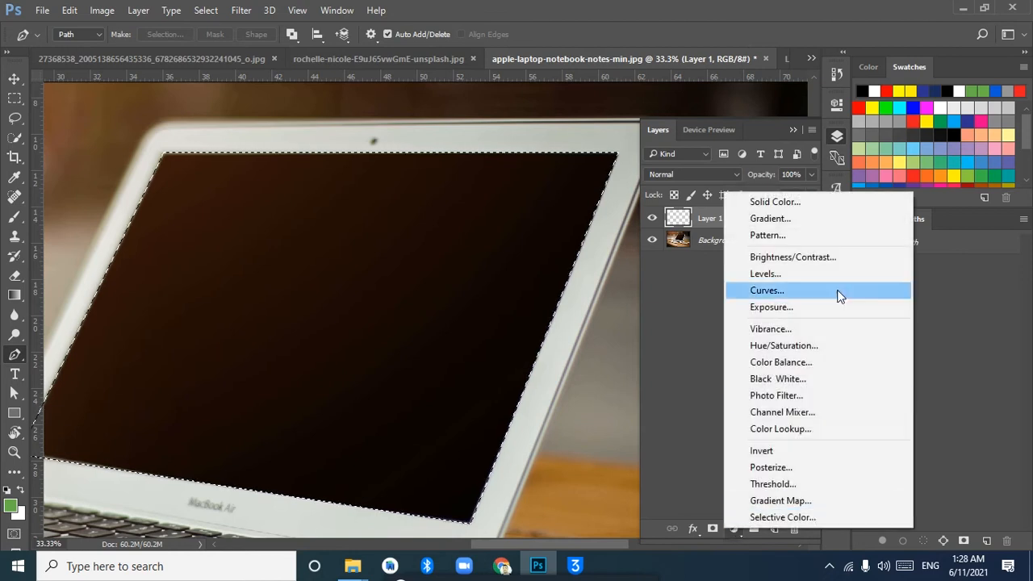
left_click(797, 201)
left_click(473, 126)
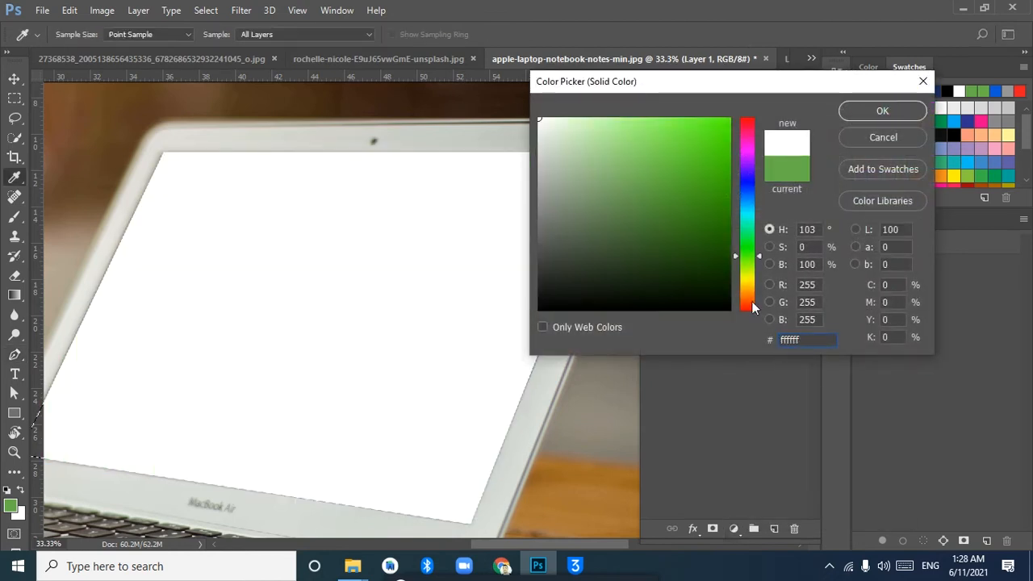
left_click(883, 111)
key("p")
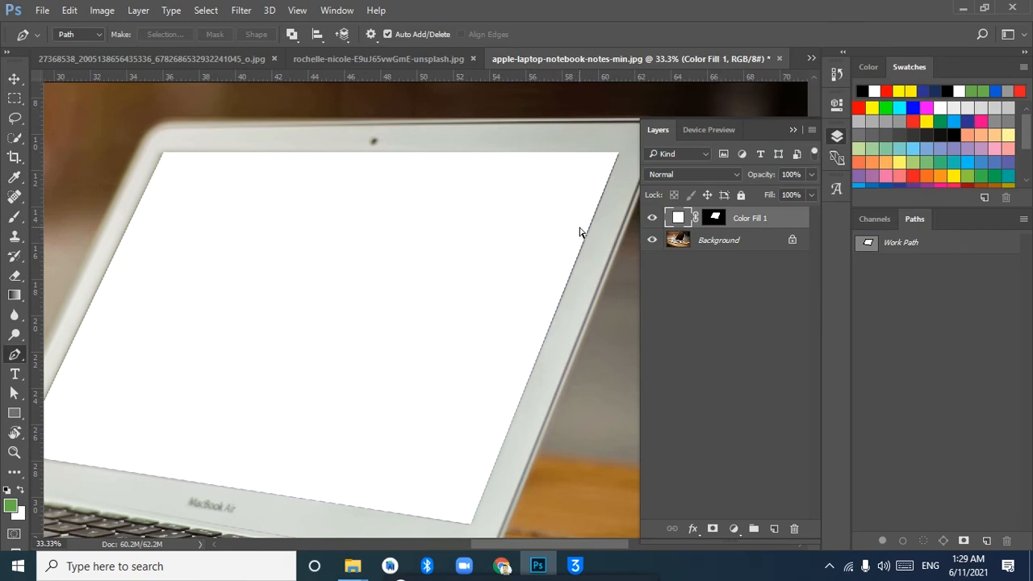
Try to move the masked woman from Layer 0 copy.psb into the laptop photo, and undo the transfer
key("ctrl+minus")
key("ctrl+minus")
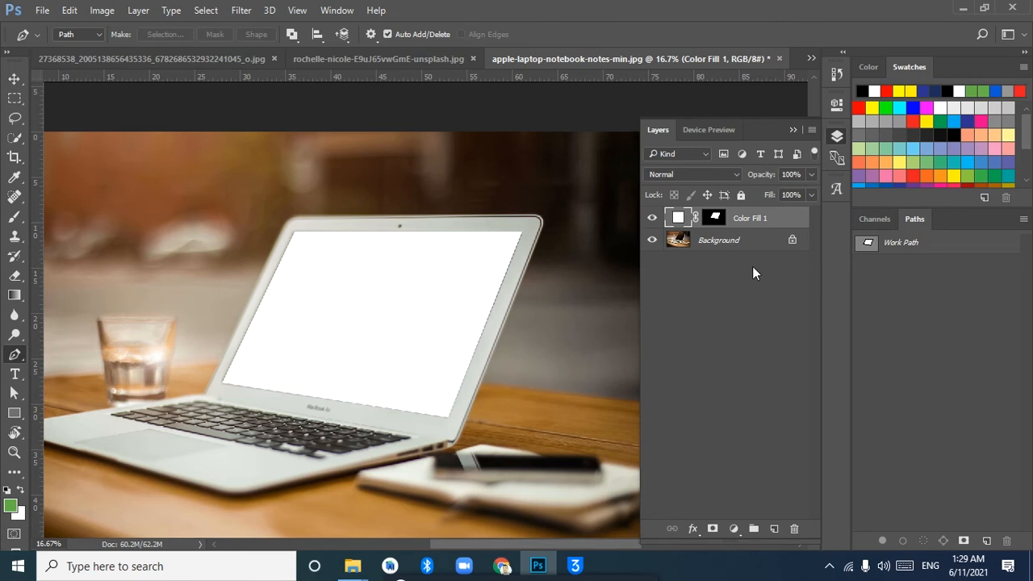
left_click(811, 59)
left_click(613, 113)
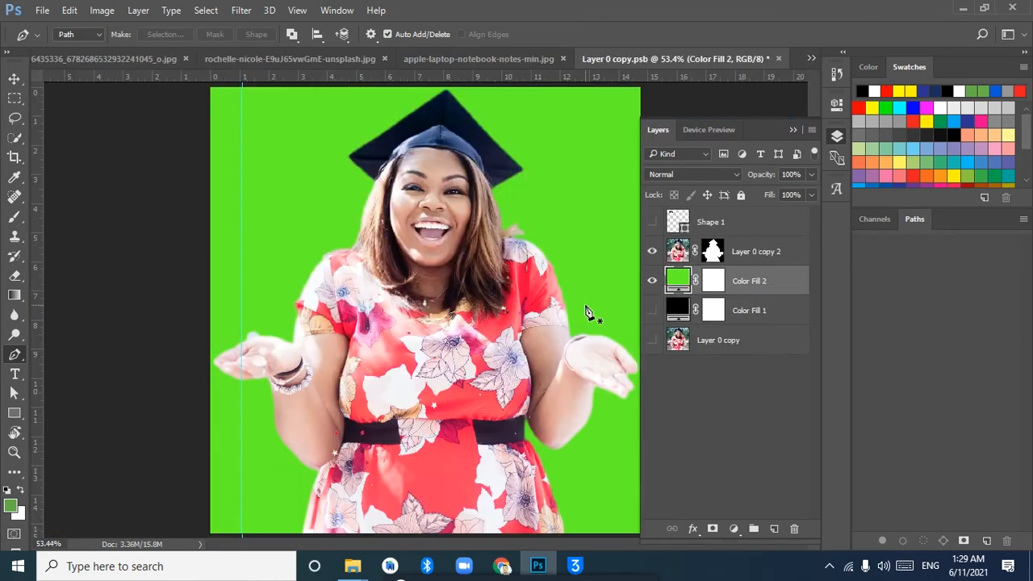
left_click(13, 78)
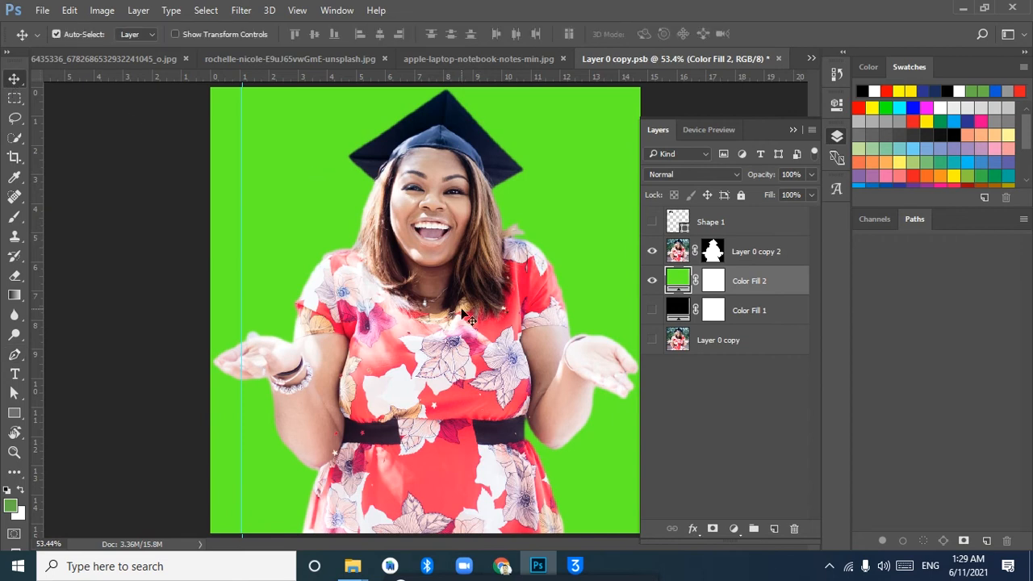
left_click_drag(462, 329, 434, 296)
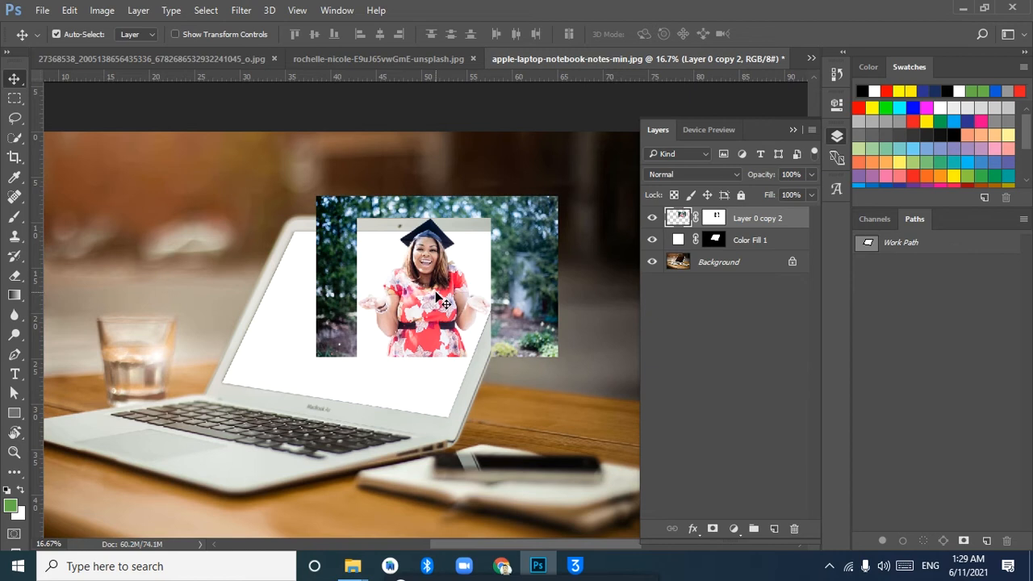
key("ctrl+z")
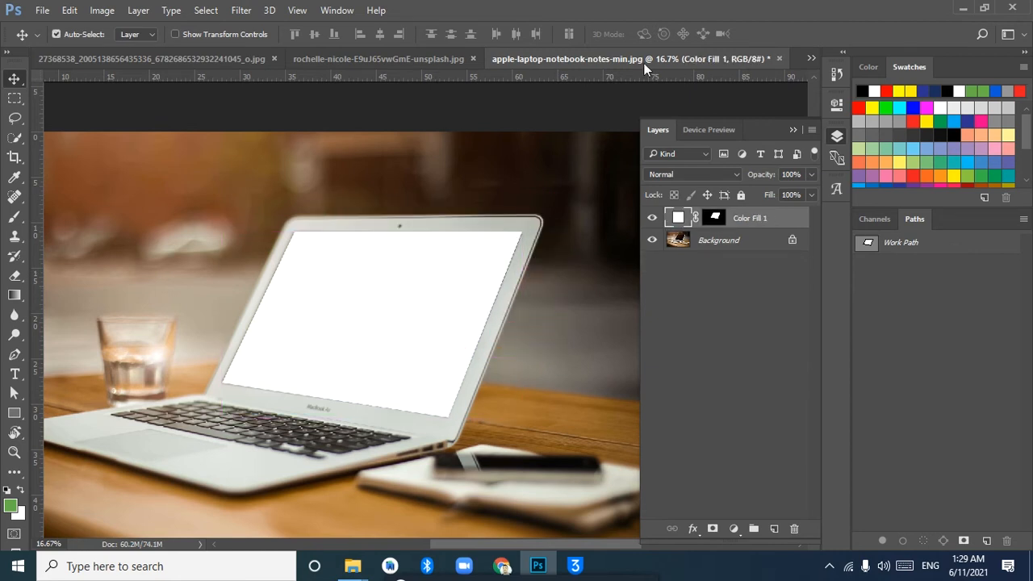
In Layer 0 copy.psb, hide the green Color Fill 2 and convert the masked Layer 0 copy 2 to a Smart Object
left_click(811, 59)
left_click(565, 108)
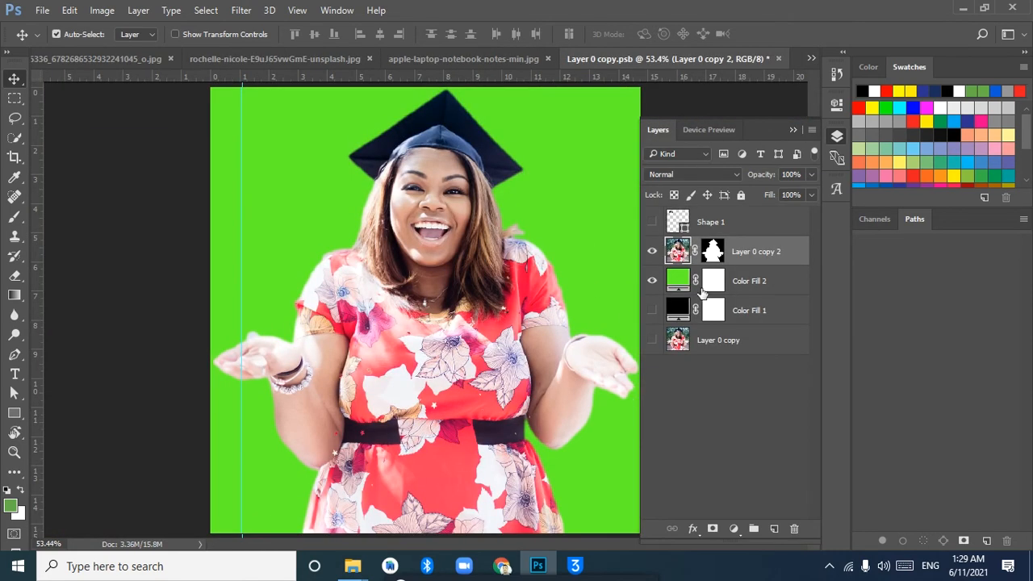
right_click(758, 254)
left_click(838, 305)
left_click(652, 280)
right_click(752, 256)
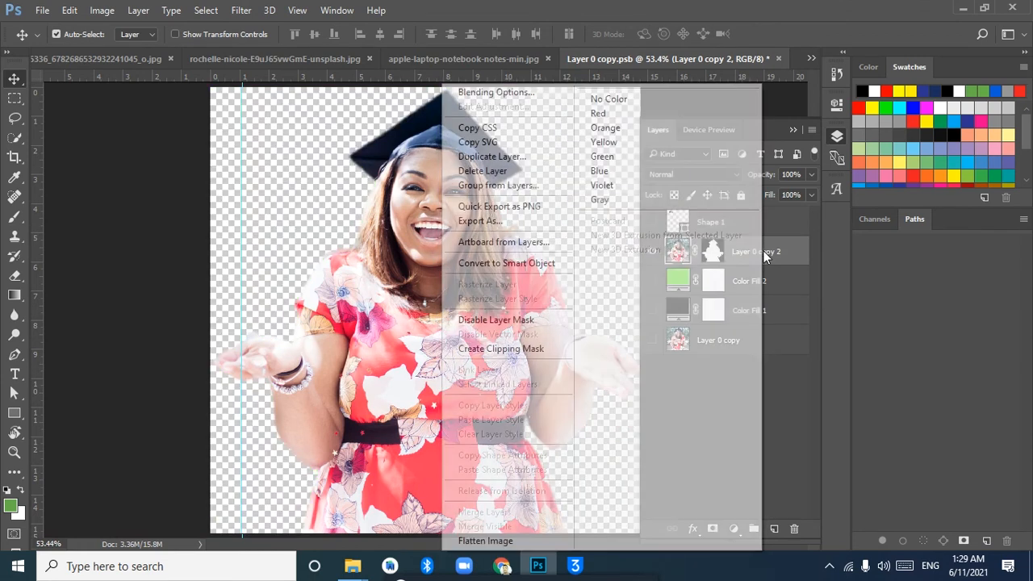
left_click(777, 253)
right_click(768, 252)
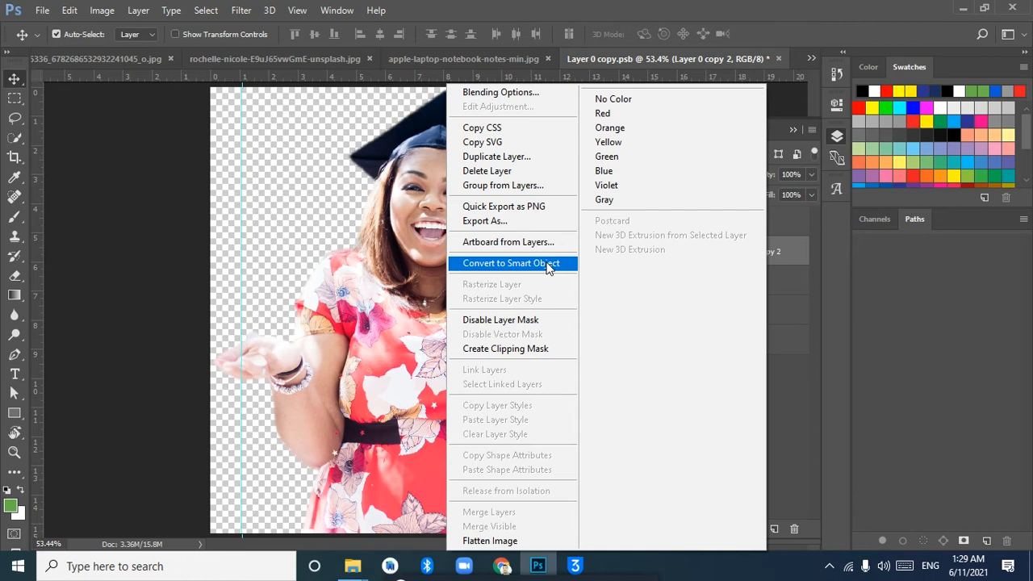
left_click(548, 268)
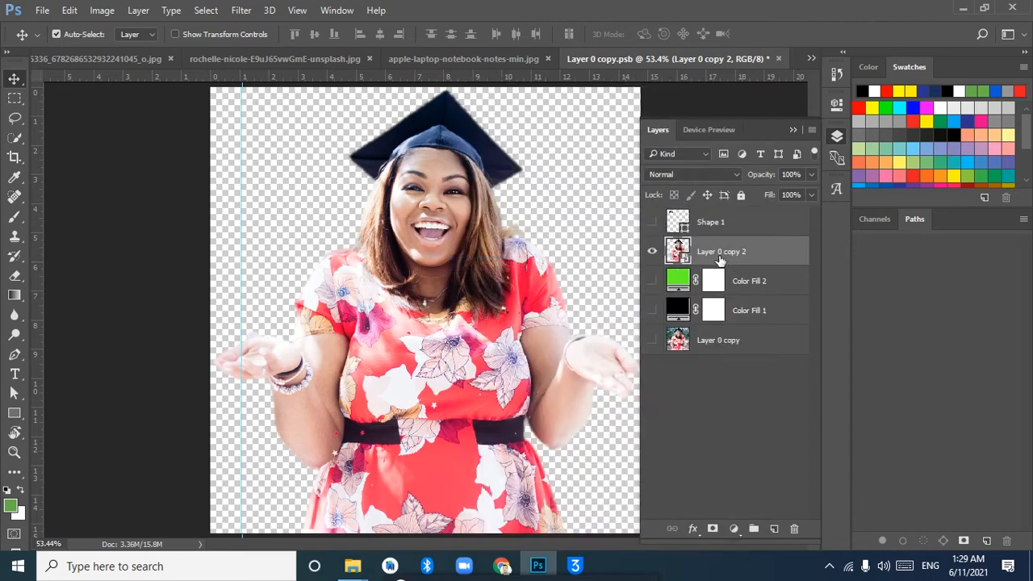
Check the bounds of the woman's Smart Object with Free Transform
left_click_drag(440, 310, 480, 314)
key("ctrl+t")
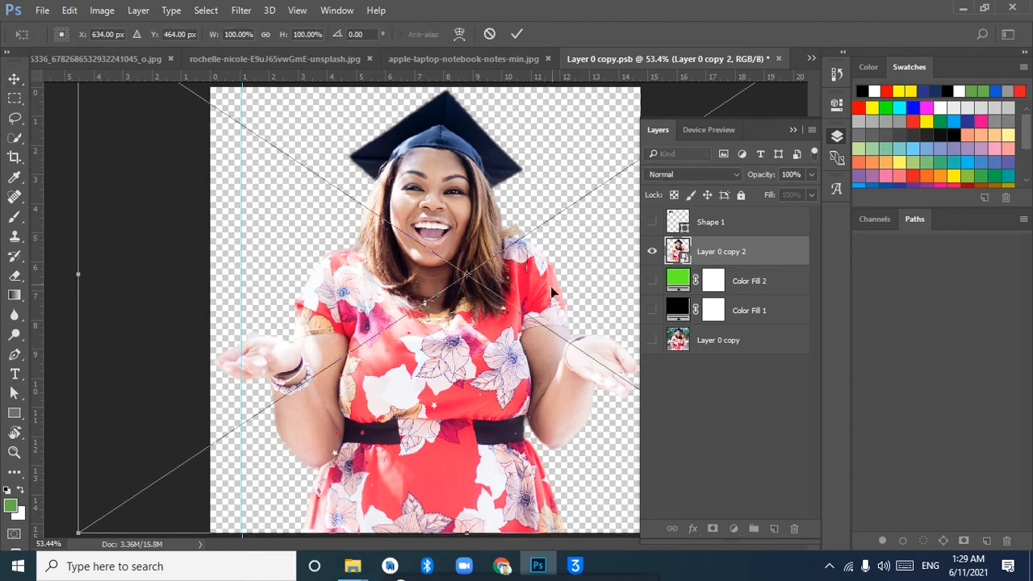
key("Return")
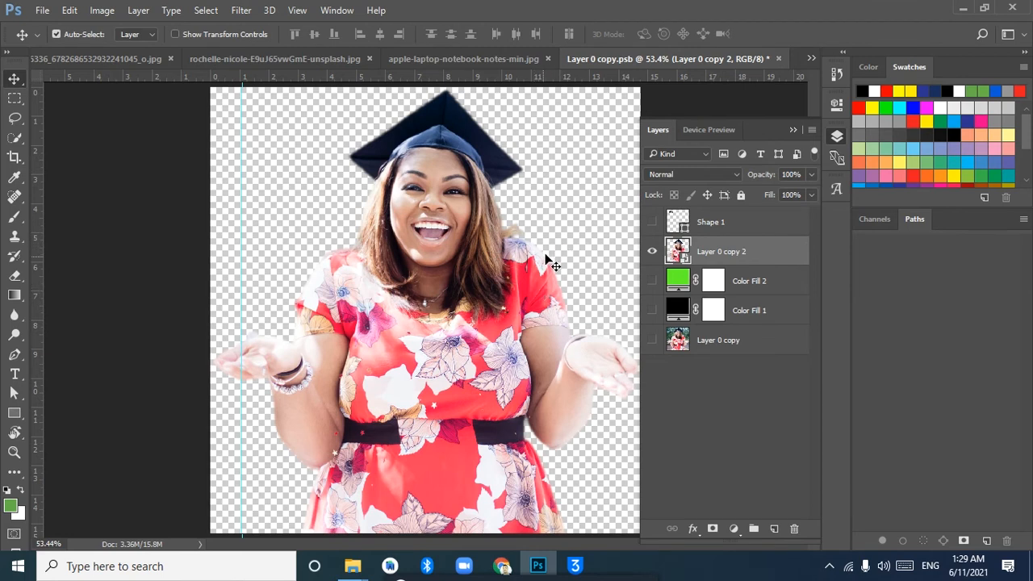
Select the whole canvas with the Rectangular Marquee tool and stamp the visible cutout onto a new layer
left_click(15, 97)
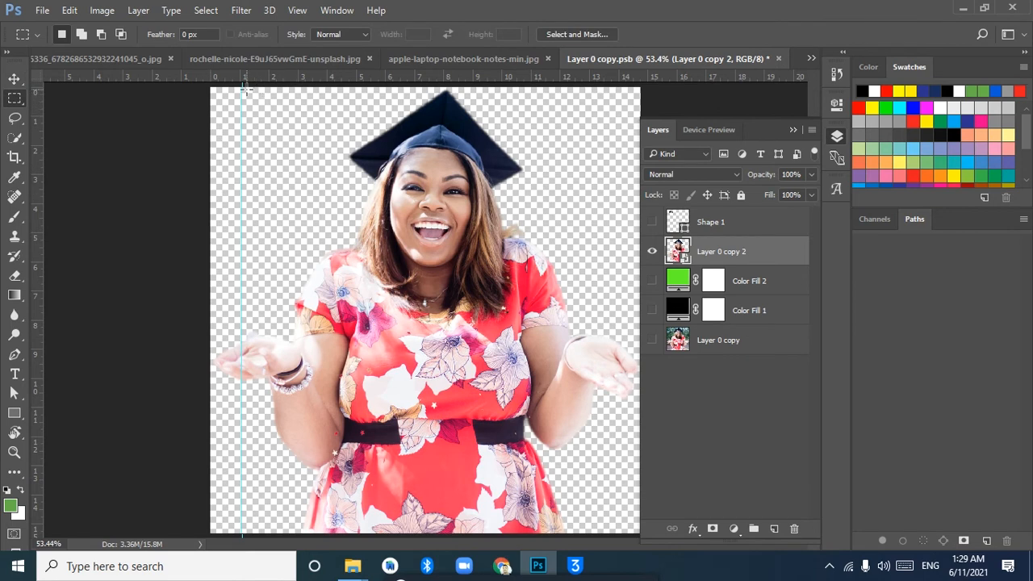
right_click(14, 102)
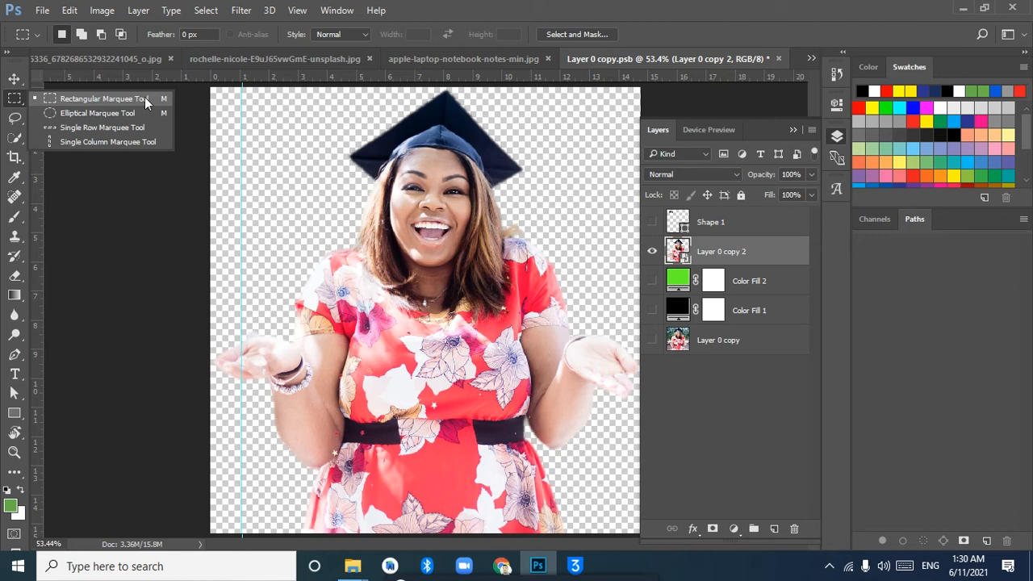
left_click(105, 98)
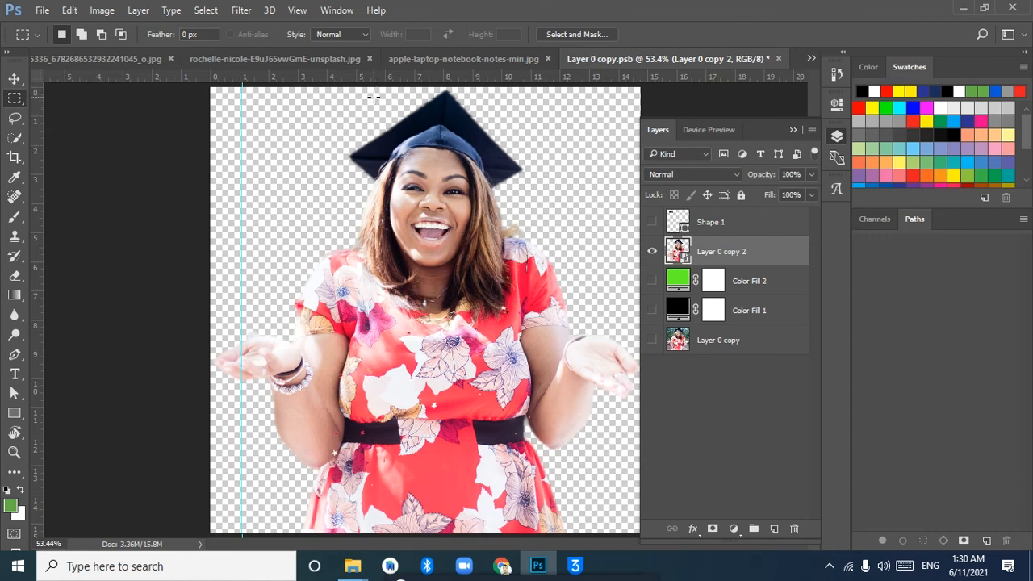
left_click_drag(212, 84, 668, 542)
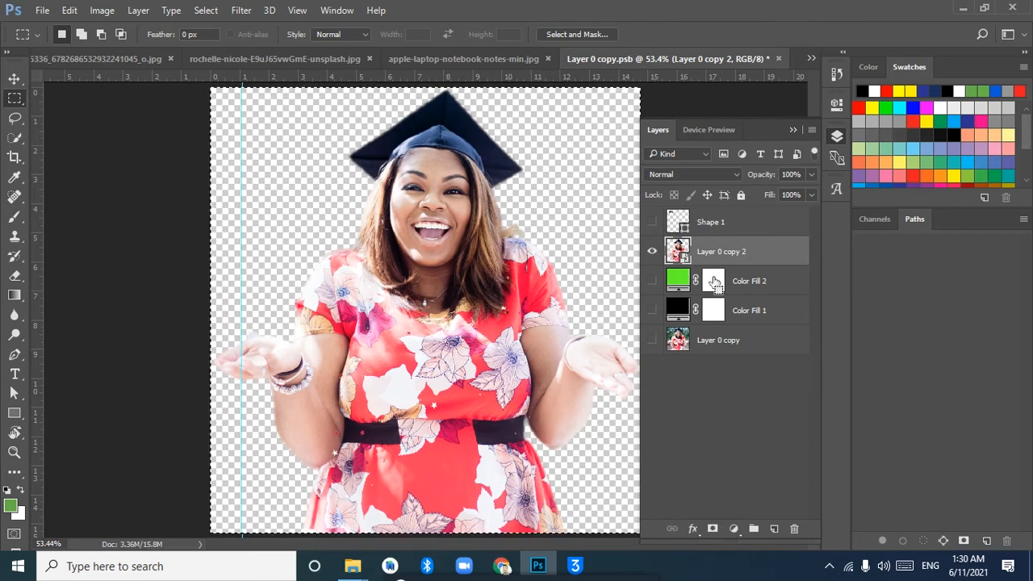
key("ctrl+shift+alt+n")
key("ctrl+shift+alt+e")
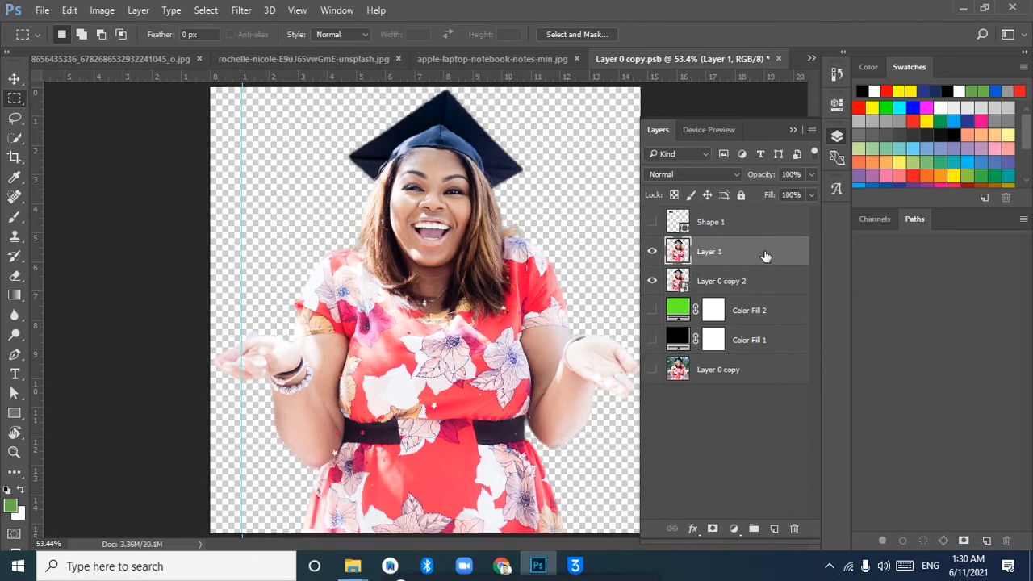
Copy the stamped woman cutout into the laptop photo over the white screen and convert it to a Smart Object
left_click(14, 79)
left_click_drag(511, 292, 459, 292)
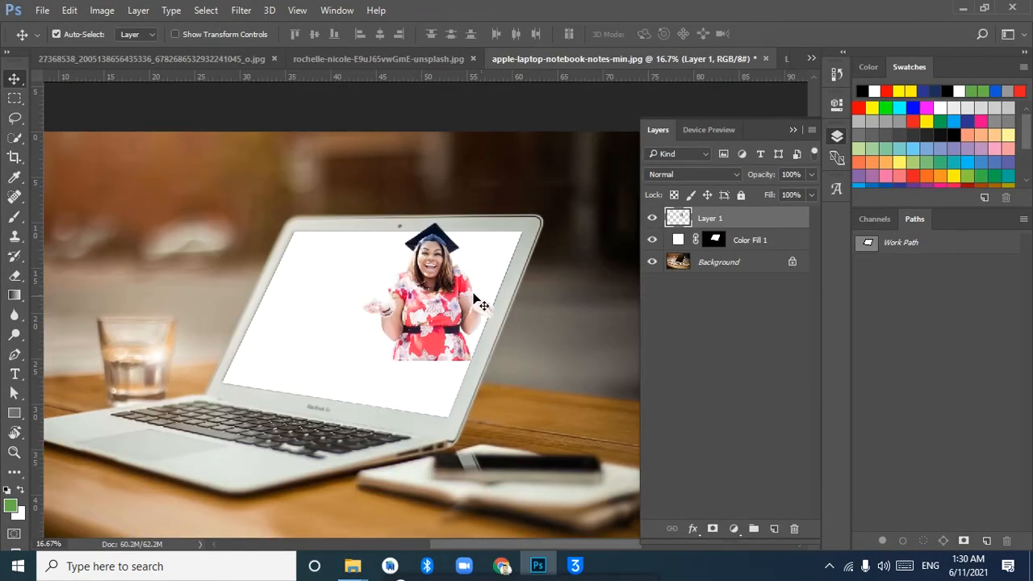
right_click(731, 218)
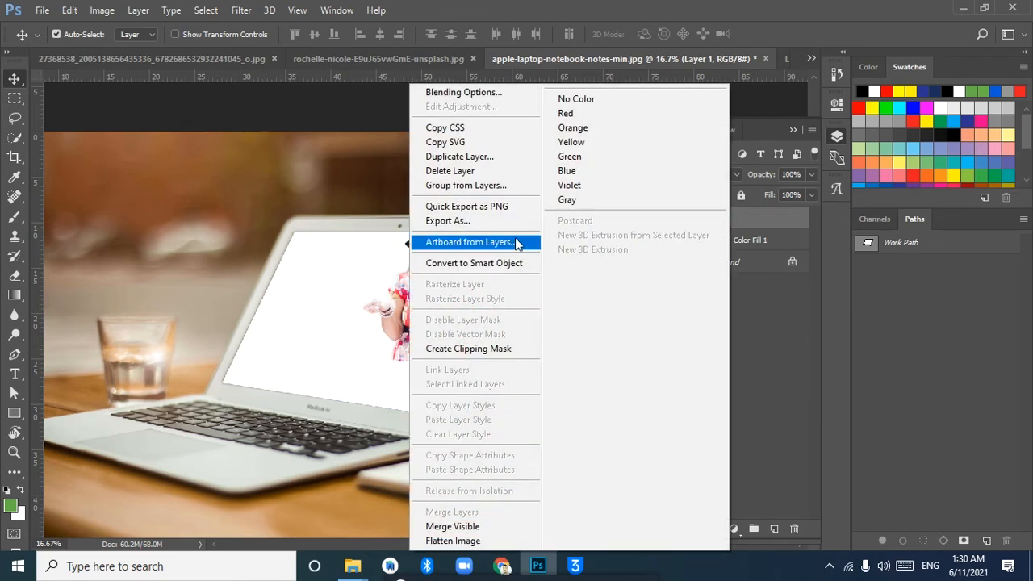
left_click(468, 265)
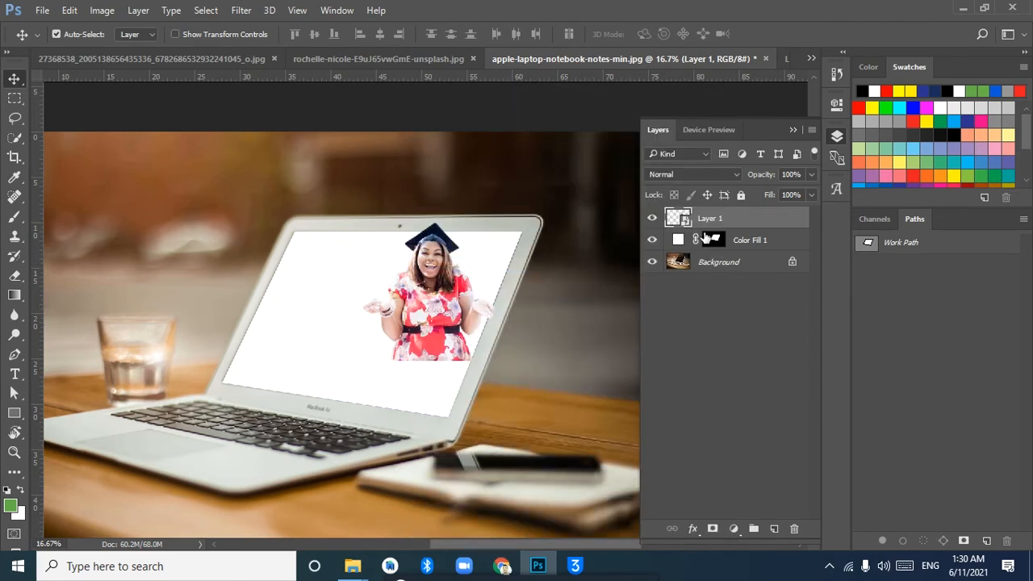
Scale the woman to about 304% and place her in front of the laptop at the photo's left edge
key("ctrl+t")
left_click_drag(495, 360, 662, 461)
left_click_drag(516, 316, 471, 365)
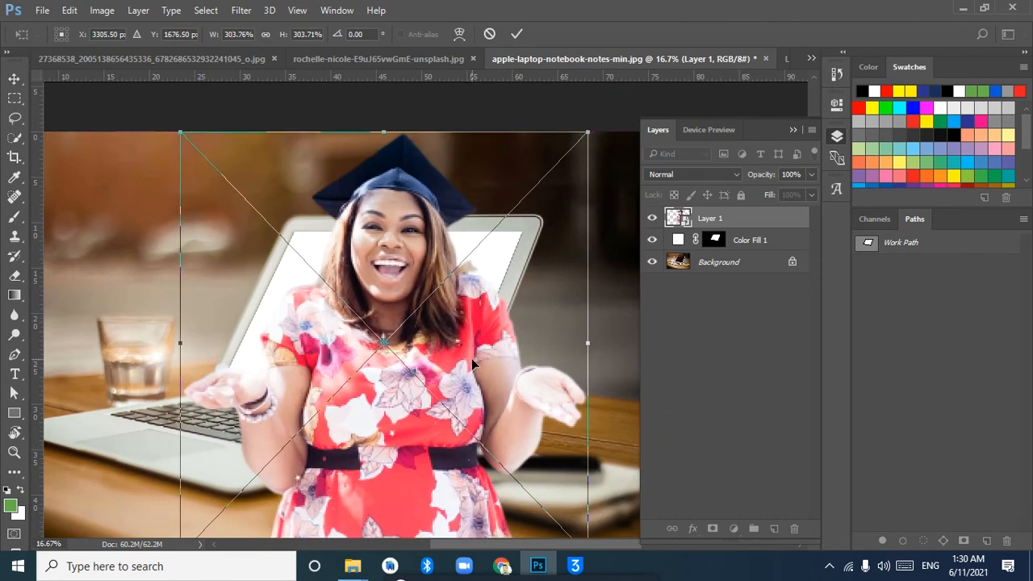
key("ctrl+minus")
left_click_drag(490, 315, 379, 330)
key("Return")
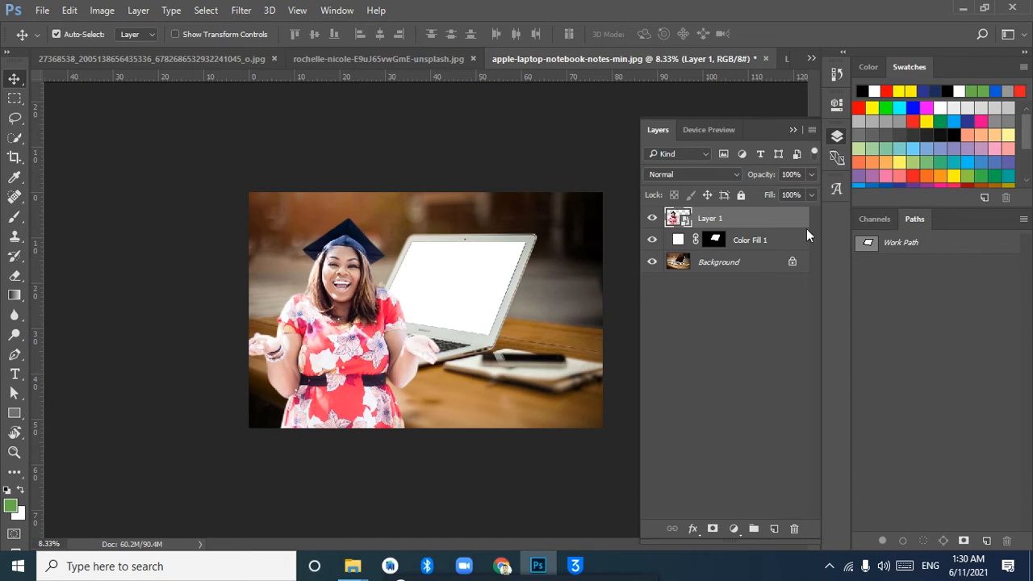
Duplicate the woman and place a copy beside the original, over the laptop screen
key("ctrl+j")
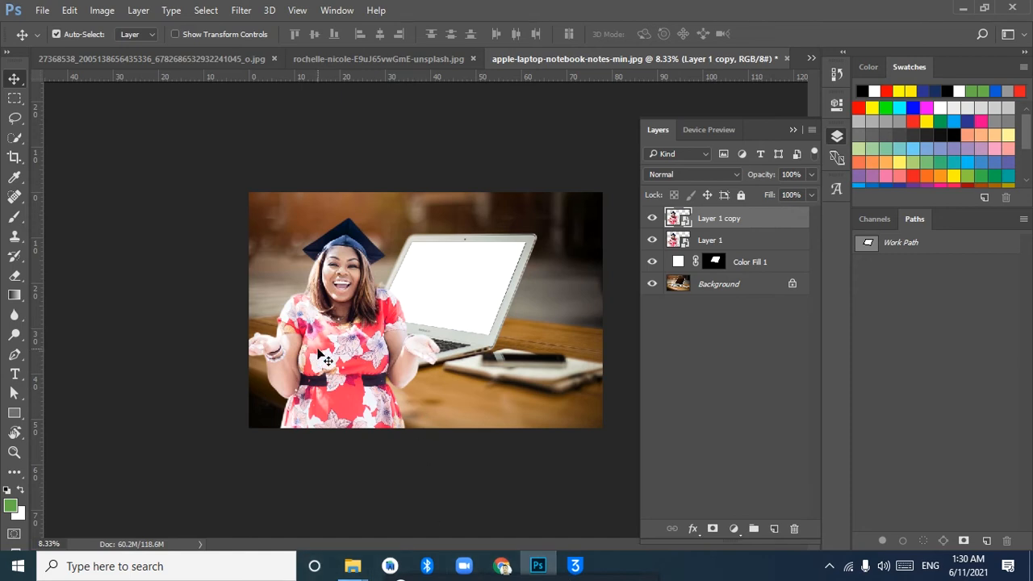
left_click_drag(347, 349, 459, 350)
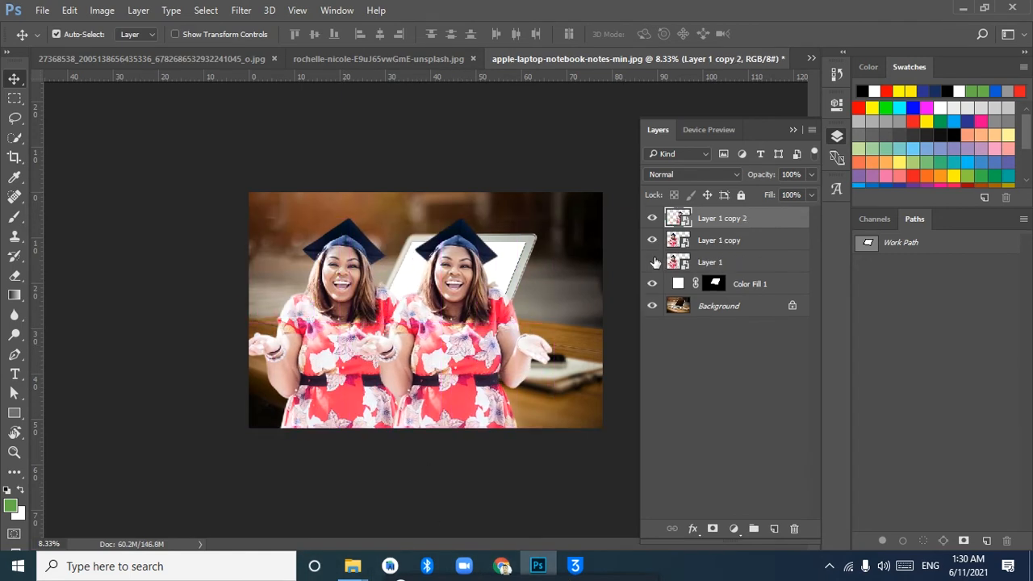
Delete the surplus Layer 1 and raise the woman over the laptop until her cap reaches the photo's top edge
left_click(710, 262)
key("Delete")
left_click_drag(442, 283, 444, 238)
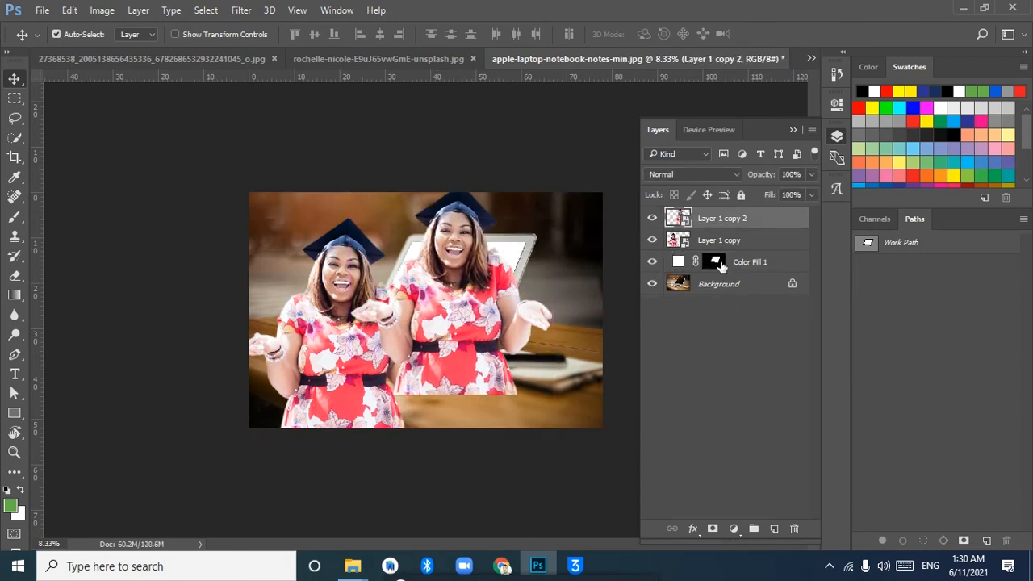
Stack Layer 1 copy 2 directly above Color Fill 1 and position its woman over the laptop screen
left_click(707, 263)
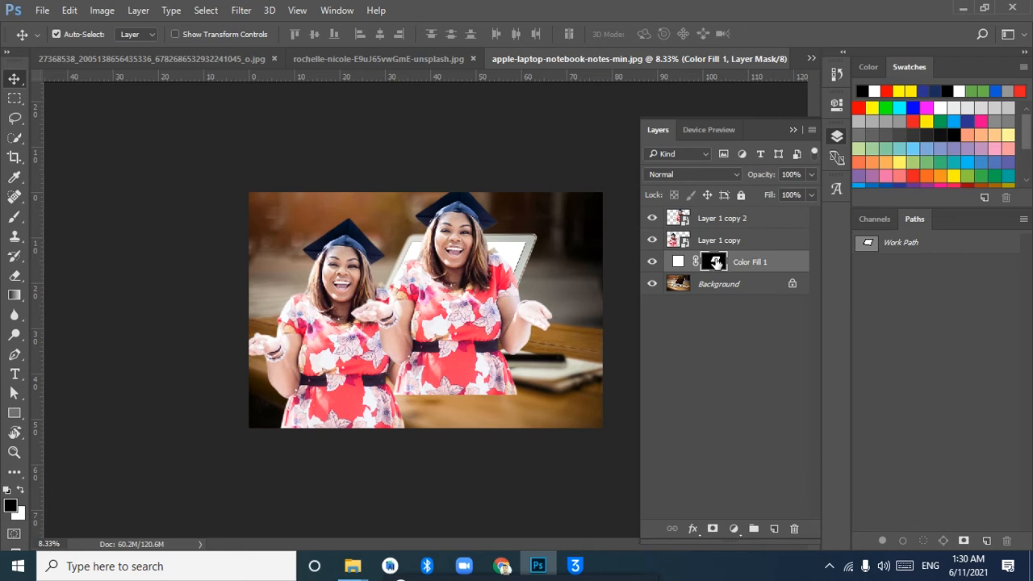
left_click_drag(495, 232, 585, 242)
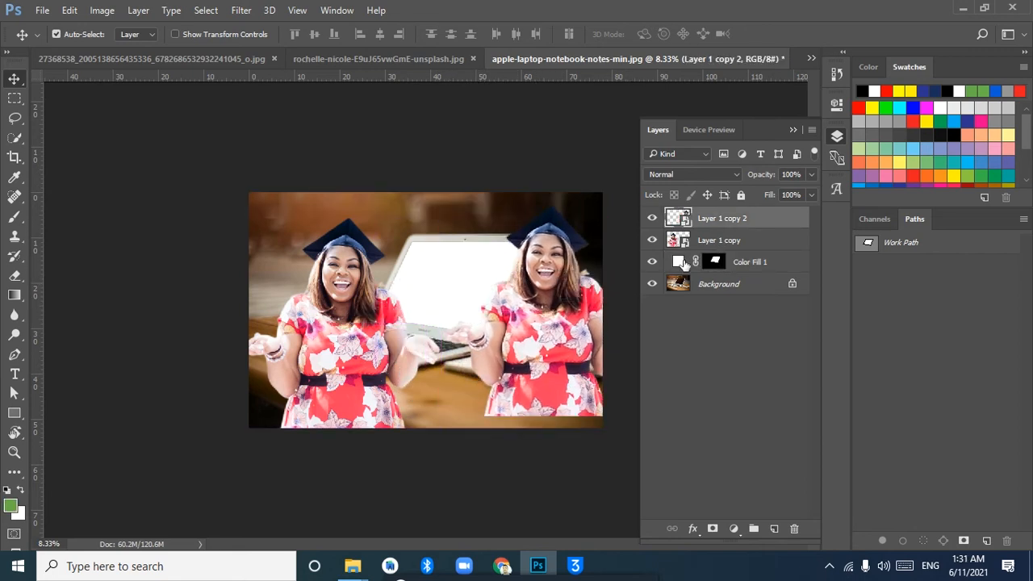
left_click_drag(713, 218, 712, 259)
left_click_drag(570, 295, 454, 270)
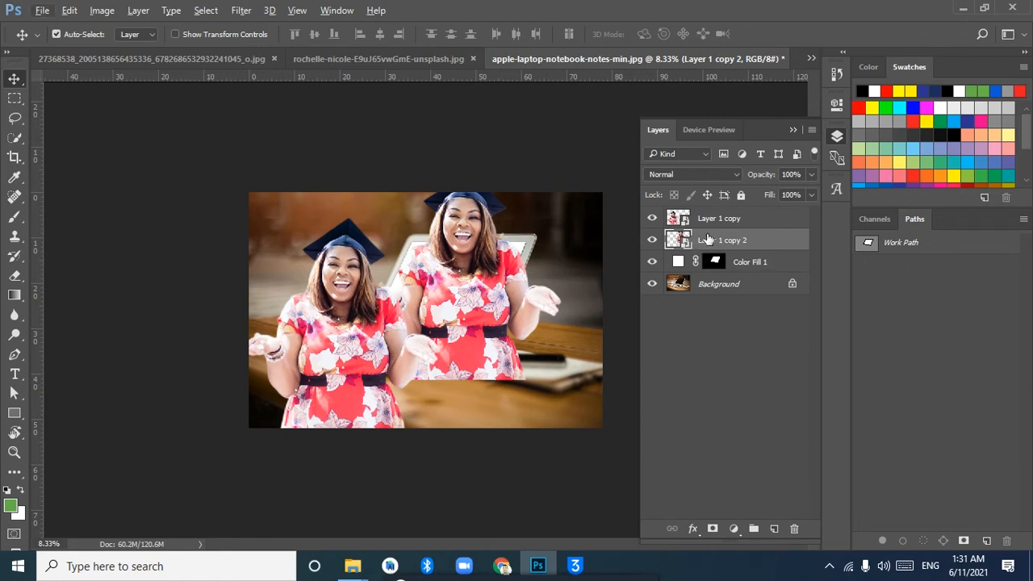
Hide Layer 1 copy, clip Layer 1 copy 2 to Color Fill 1, and position the clipped woman within the laptop screen
left_click(685, 266)
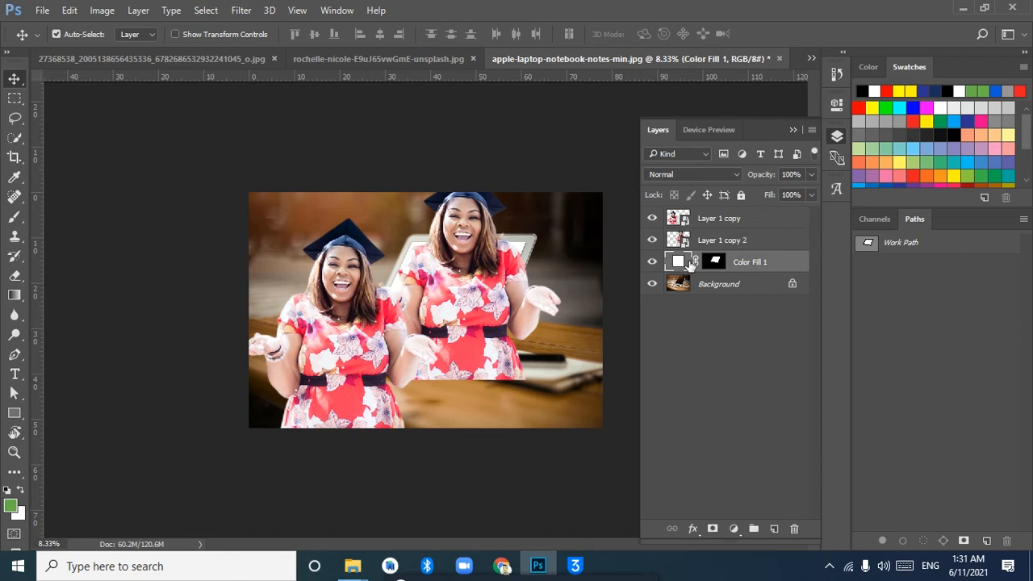
left_click(703, 246)
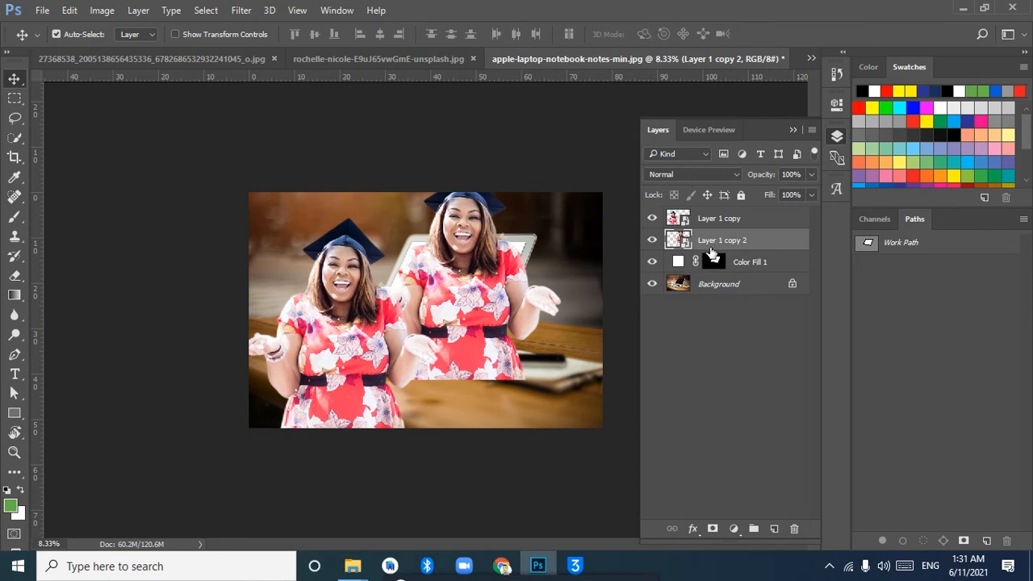
left_click(652, 219)
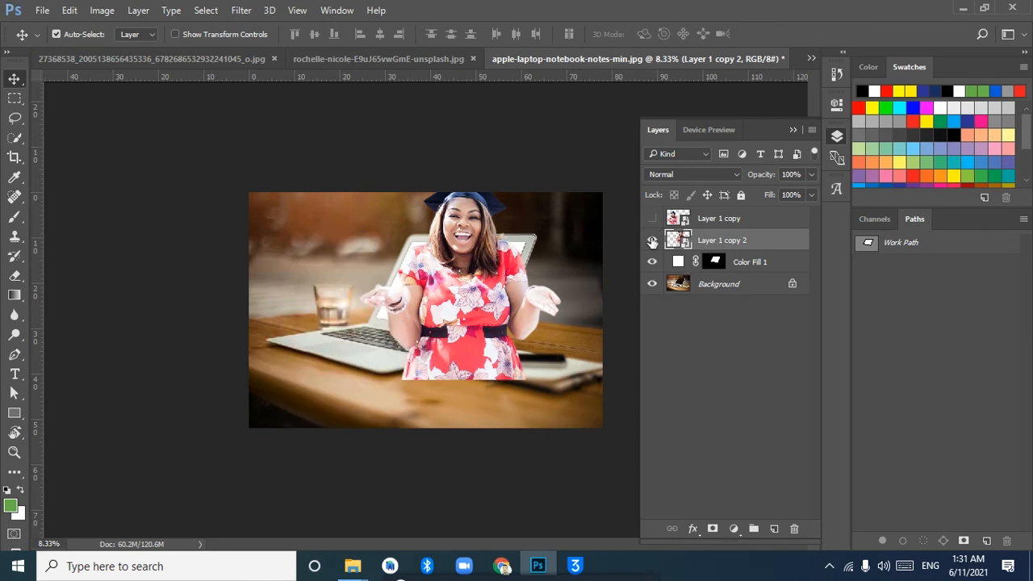
left_click(699, 249, "alt")
left_click_drag(462, 300, 453, 342)
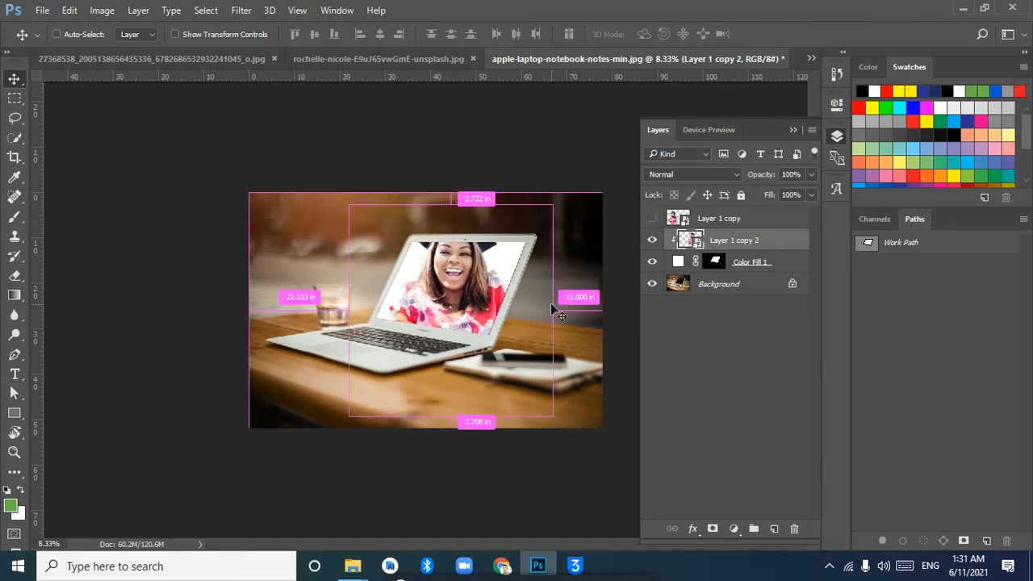
Scale the clipped woman down to about 196% so her cap and shoulders fit inside the laptop screen
key("ctrl+t")
left_click_drag(557, 198, 497, 263)
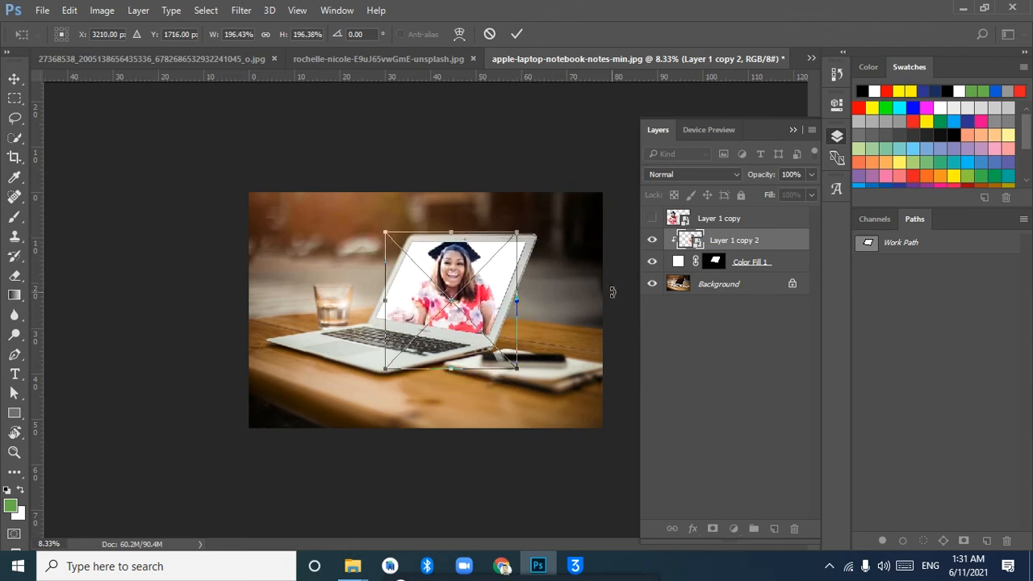
key("Return")
Recolour the laptop screen fill to red fd0d49 sampled from the woman's dress, and show Layer 1 copy again
left_click(680, 266)
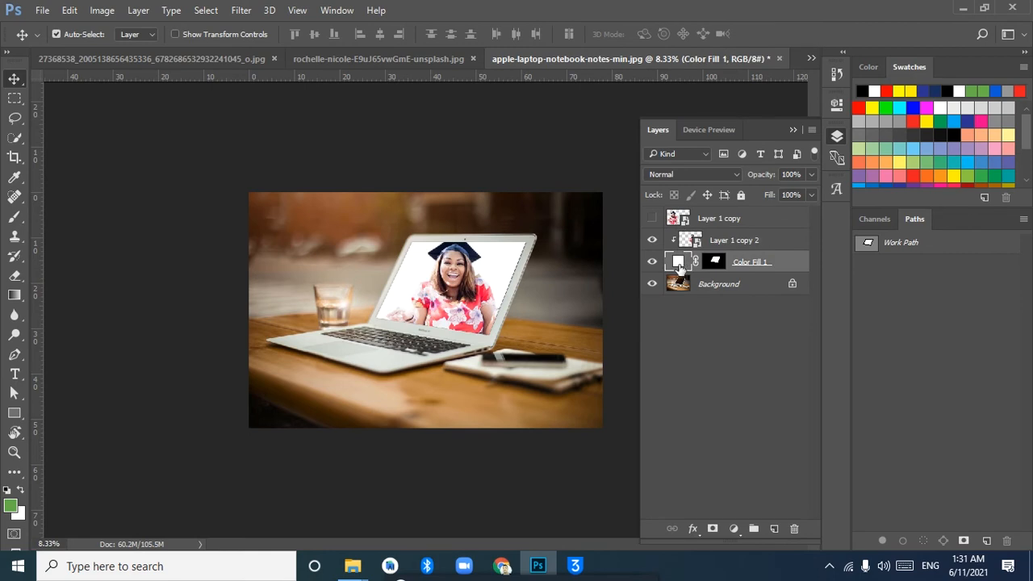
double_click(679, 260)
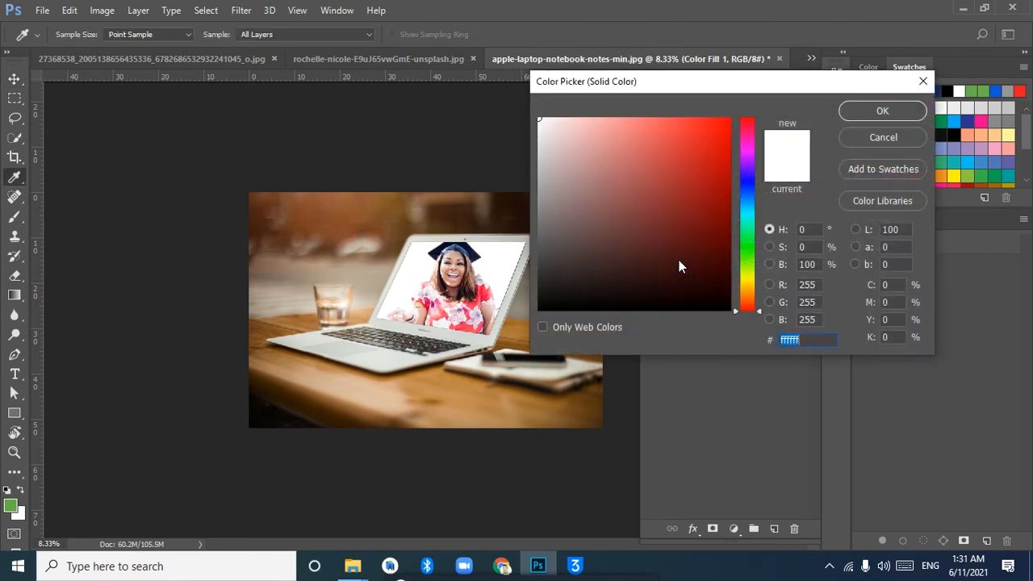
left_click(475, 297)
left_click(483, 298)
left_click(488, 292)
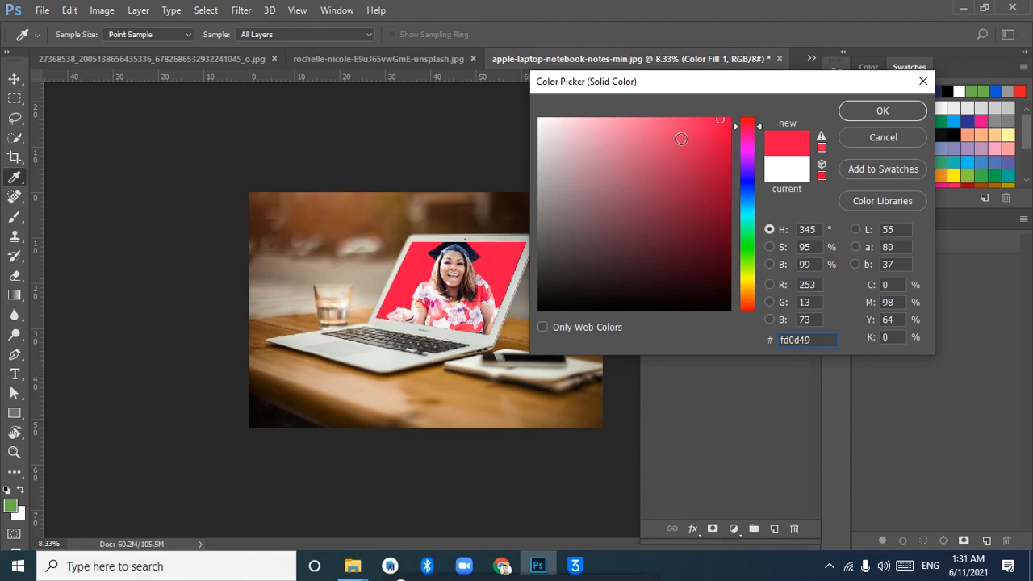
left_click(895, 113)
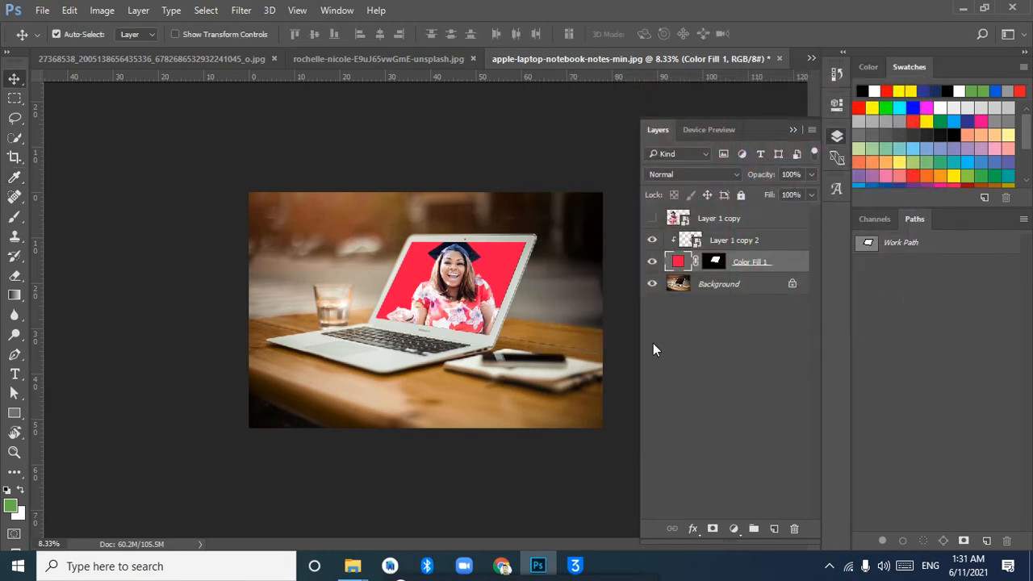
left_click(651, 218)
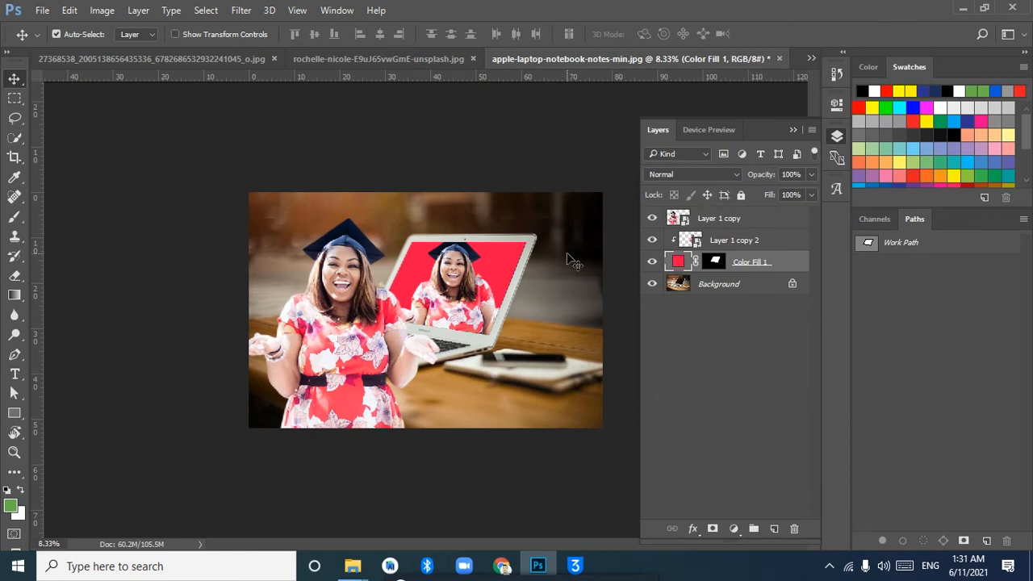
Draw a closed, curved Pen path around the photo's lower-right edge, extending beyond the canvas
left_click(16, 357)
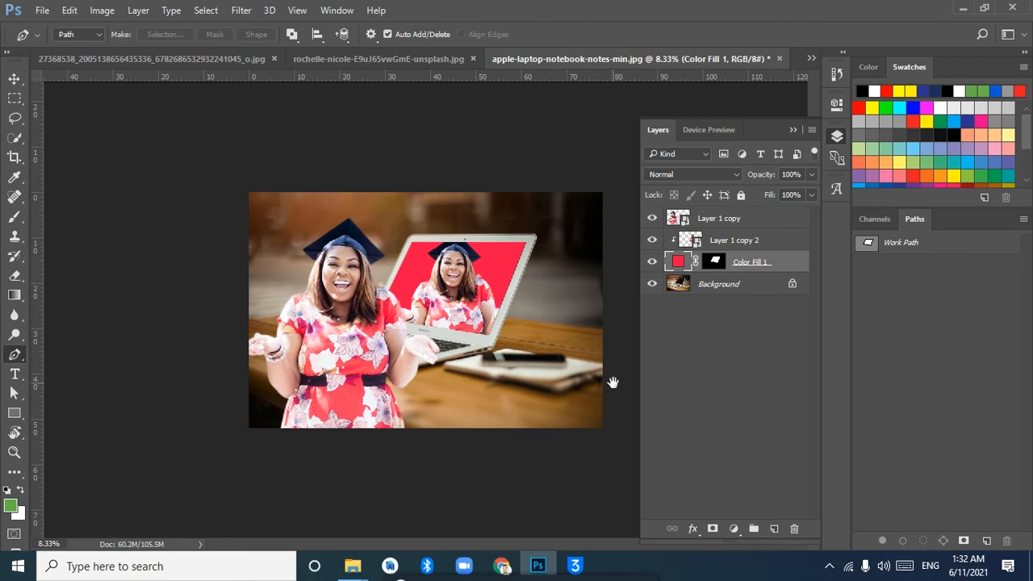
left_click(563, 464)
left_click_drag(542, 386, 562, 382)
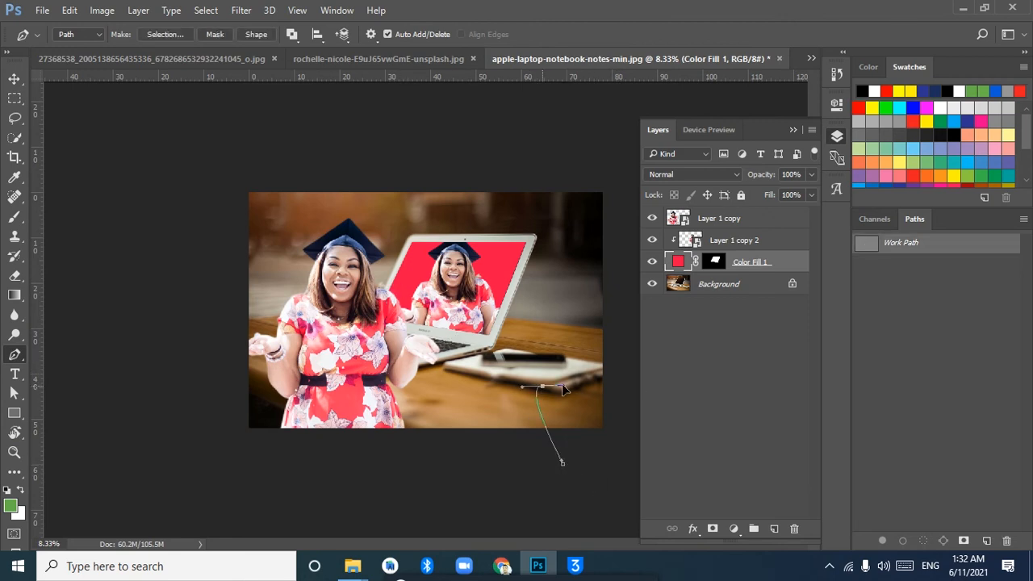
left_click_drag(582, 348, 577, 325)
left_click(589, 256)
left_click_drag(591, 262, 610, 246)
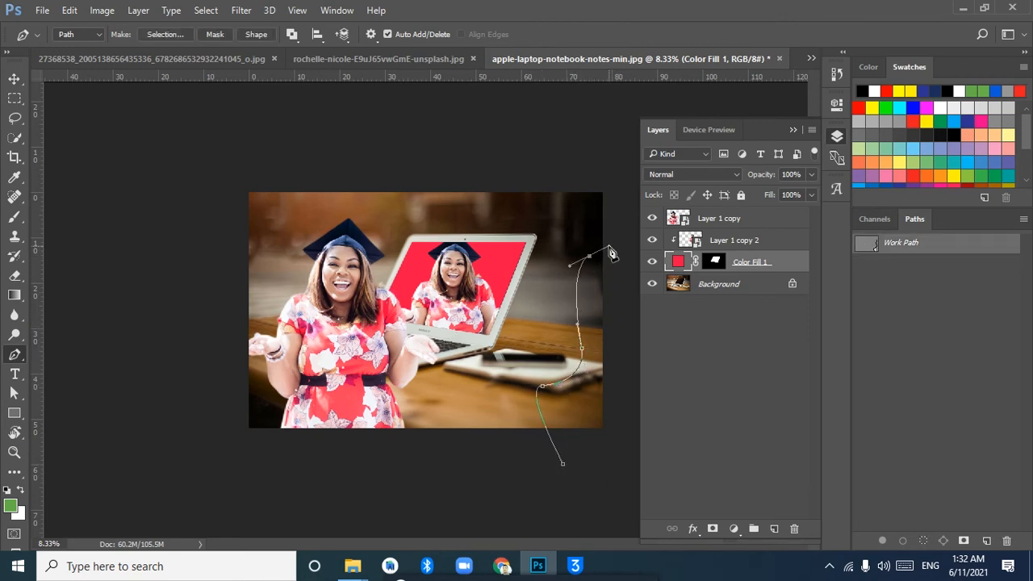
left_click_drag(590, 190, 630, 169)
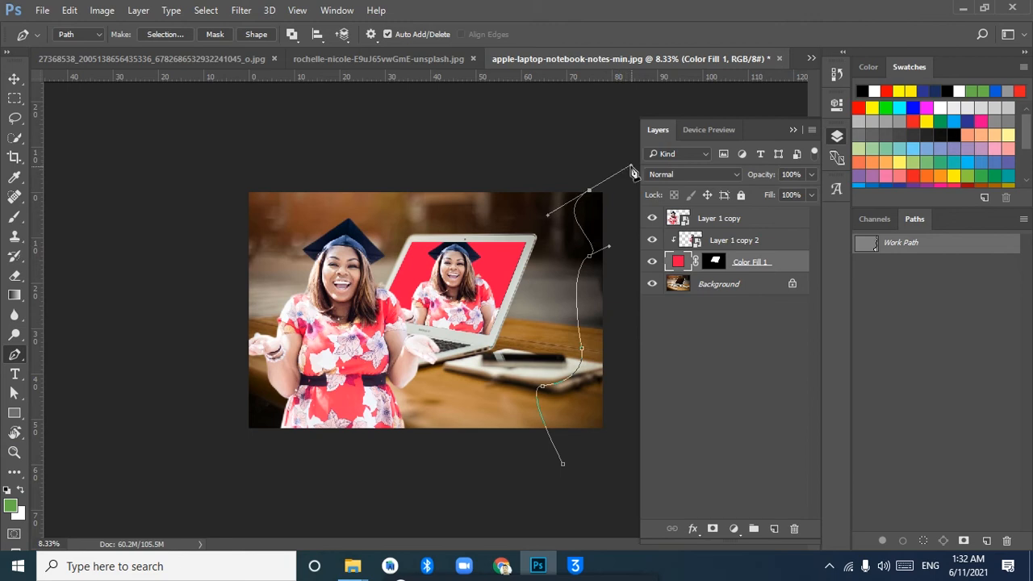
key("ctrl+z")
left_click_drag(629, 353, 571, 463)
left_click(627, 438)
left_click(566, 466)
left_click(563, 463)
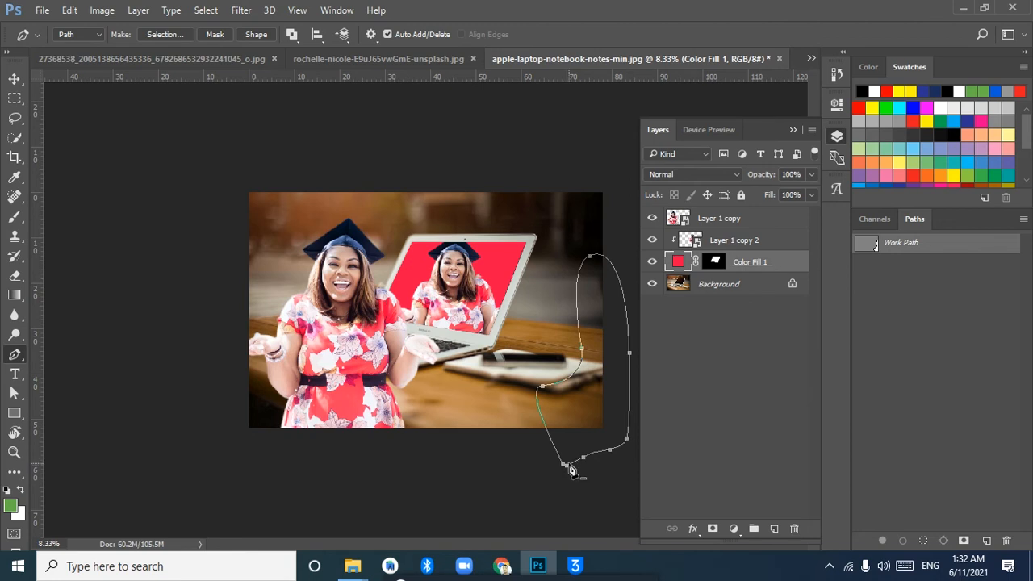
Convert the lower-right path into a selection
right_click(569, 466)
key("Escape")
right_click(553, 381)
left_click(627, 235)
key("Return")
Add a solid colour fill of fd0d49 to the selection above Layer 1 copy, sampled from the laptop screen, and hide it
left_click(737, 224)
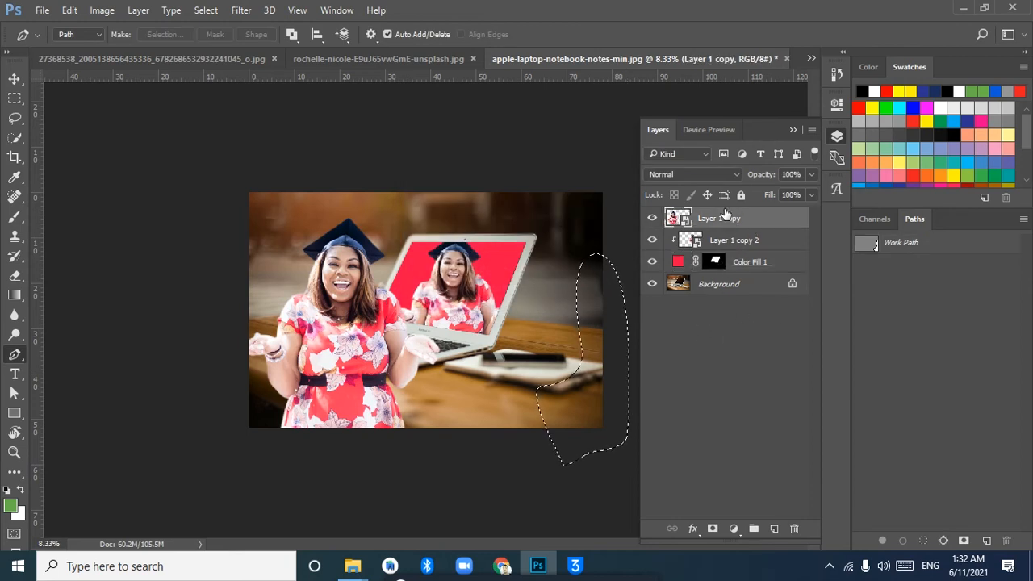
left_click(734, 529)
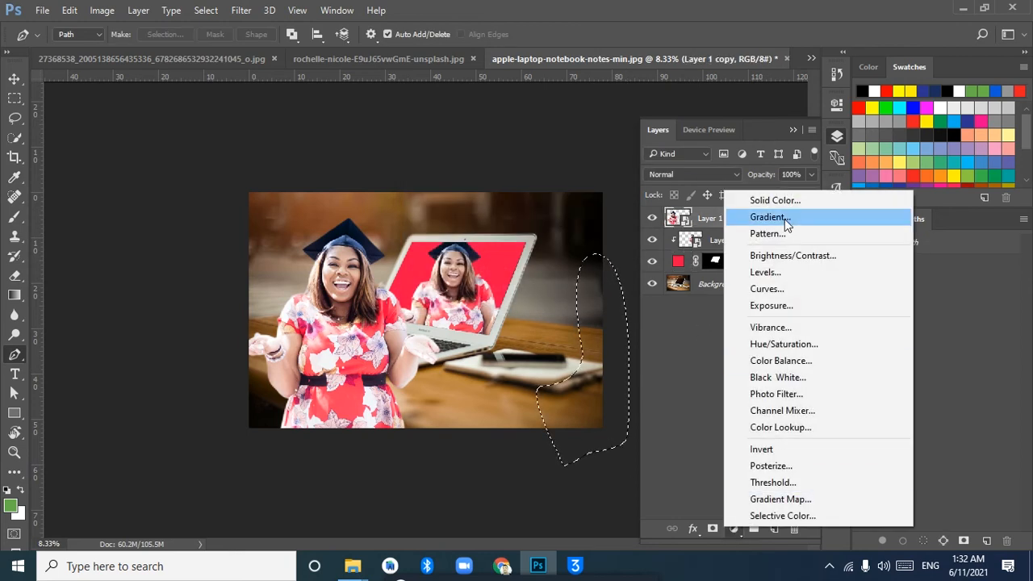
left_click(775, 200)
left_click(493, 259)
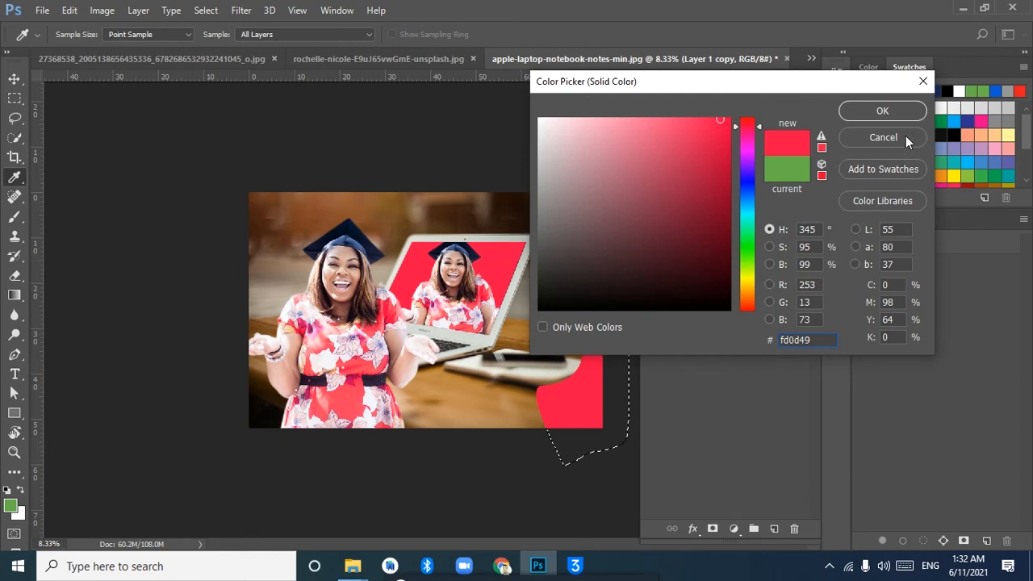
left_click(878, 109)
left_click(652, 218)
Draw a closed, curved Pen path around the photo's upper-right corner, extending beyond the canvas
left_click(18, 413)
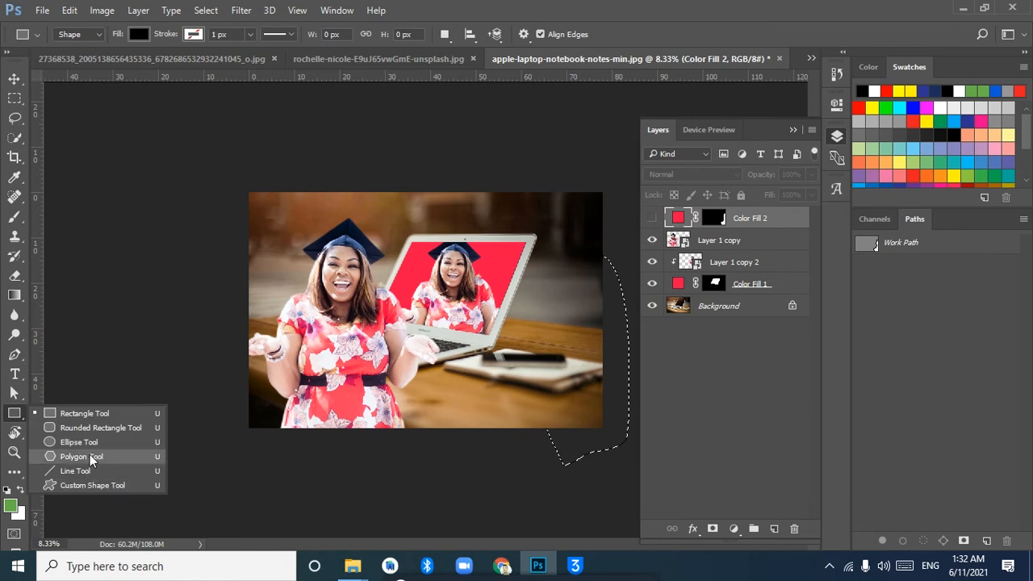
left_click(81, 457)
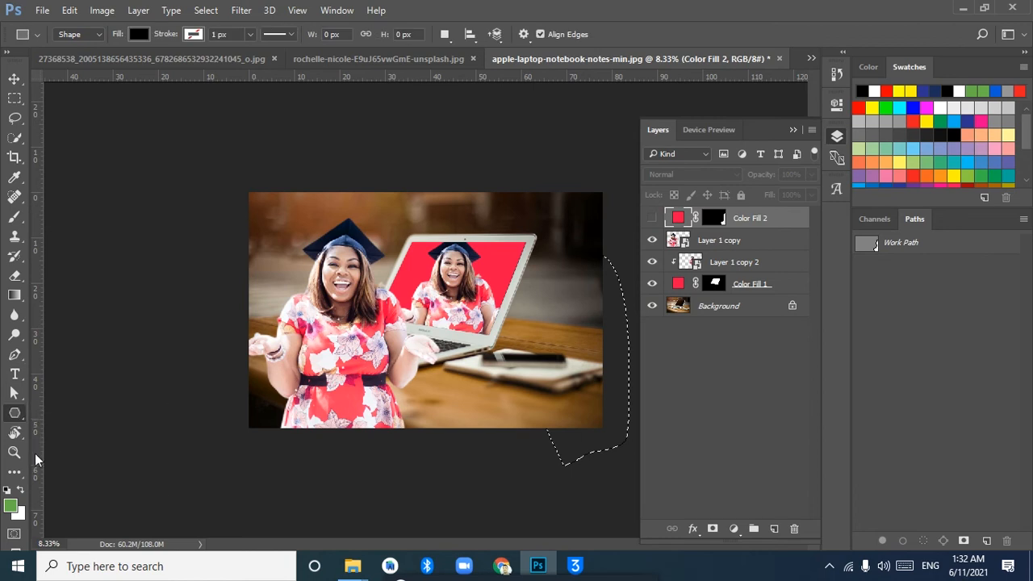
left_click(15, 355)
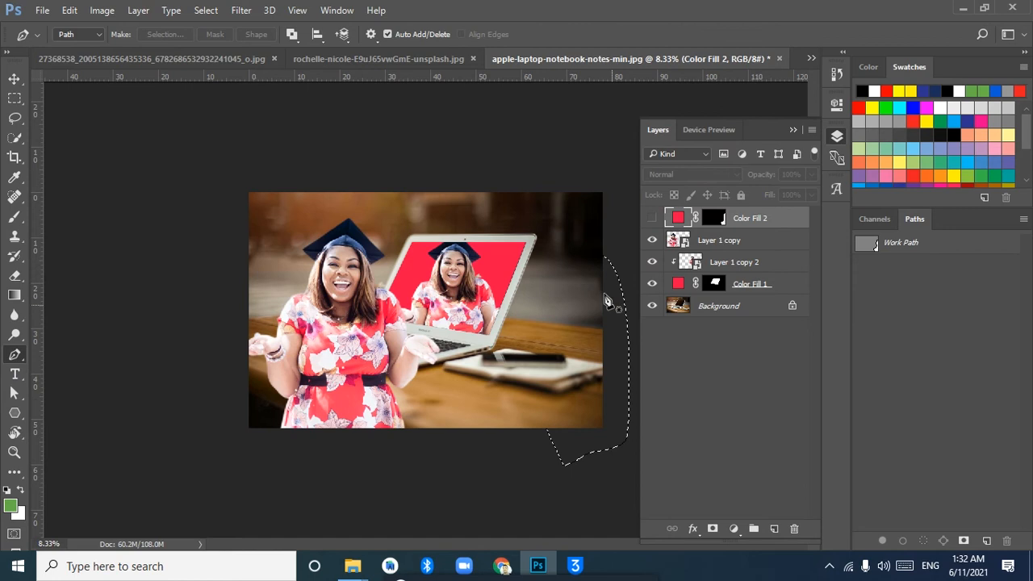
left_click(620, 279)
left_click(566, 269)
left_click(573, 241)
left_click(544, 203)
left_click_drag(539, 188, 630, 187)
left_click(609, 158)
left_click_drag(639, 235, 624, 282)
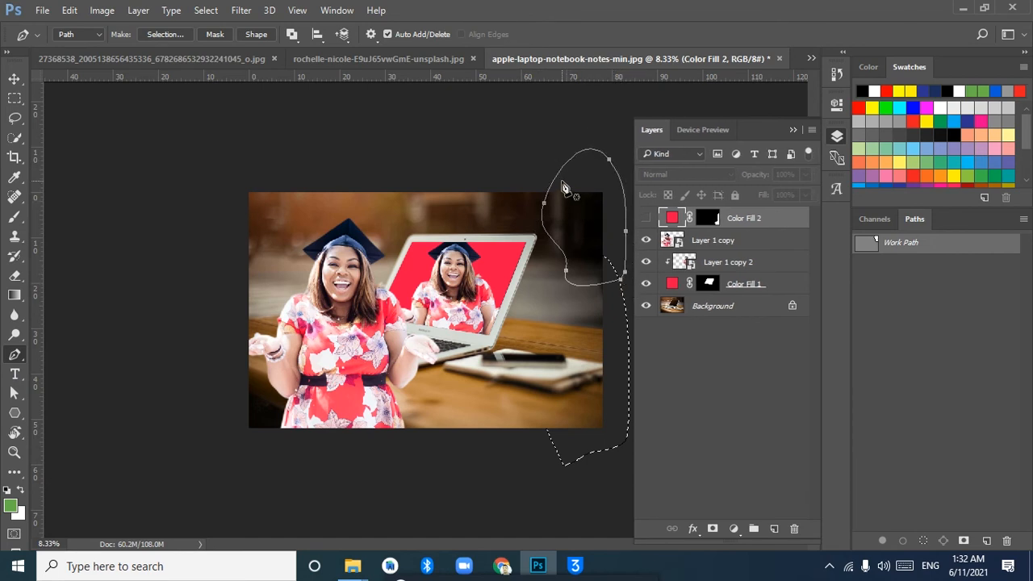
Make a new anti-aliased selection from the upper-right path with a feather radius of 0 pixels
right_click(560, 177)
left_click(597, 172)
right_click(602, 159)
left_click(547, 220)
right_click(547, 234)
left_click(606, 236)
type("0")
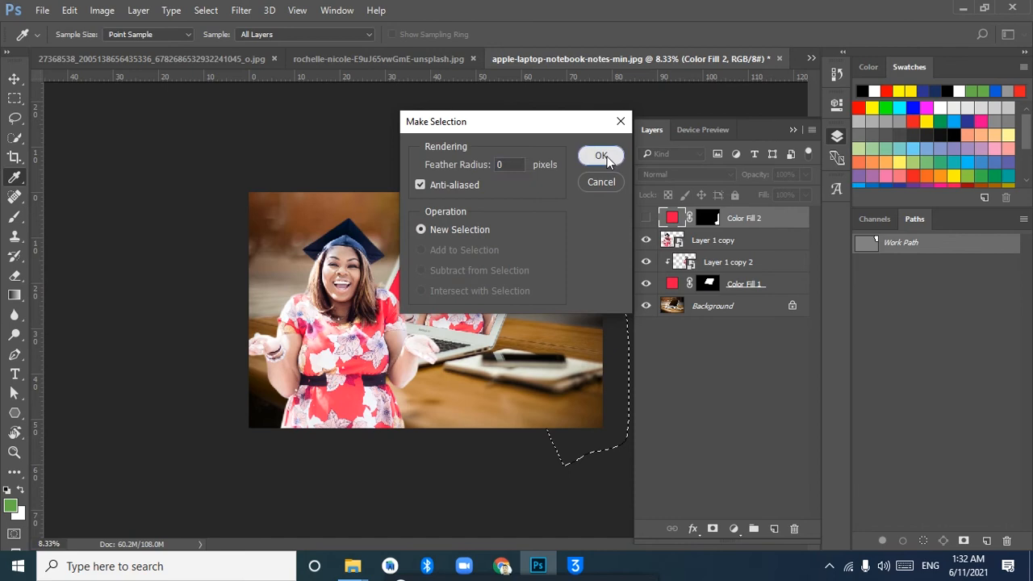
left_click(606, 153)
Add a solid colour fill to the corner selection using the red sampled from the laptop screen
left_click(734, 529)
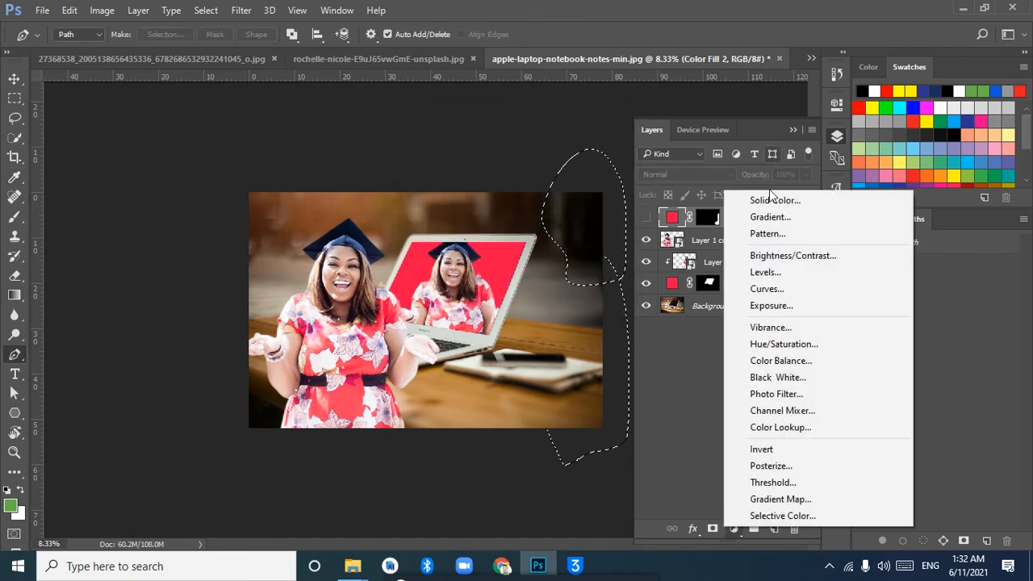
left_click(756, 206)
left_click(747, 138)
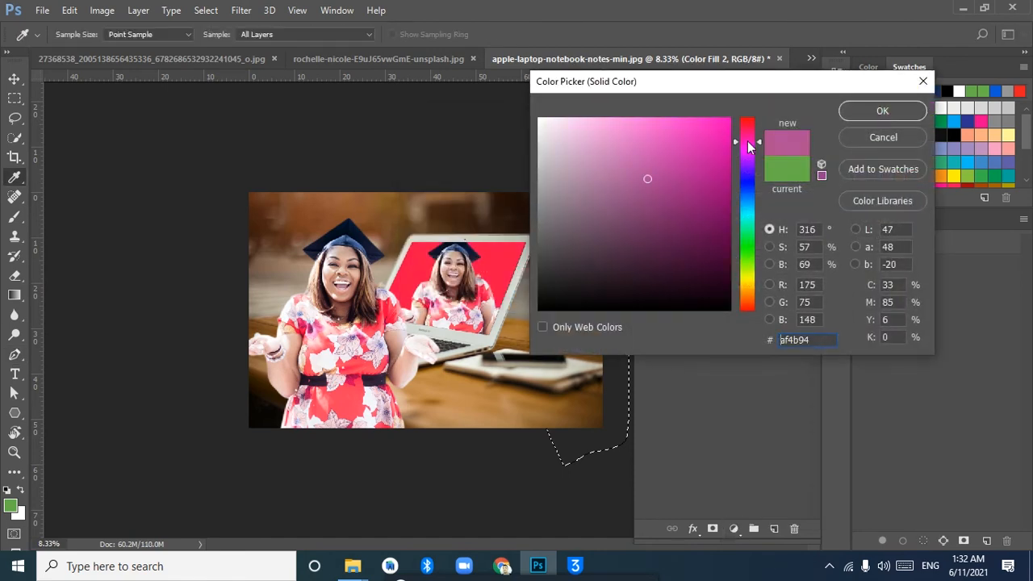
left_click(497, 271)
left_click(882, 111)
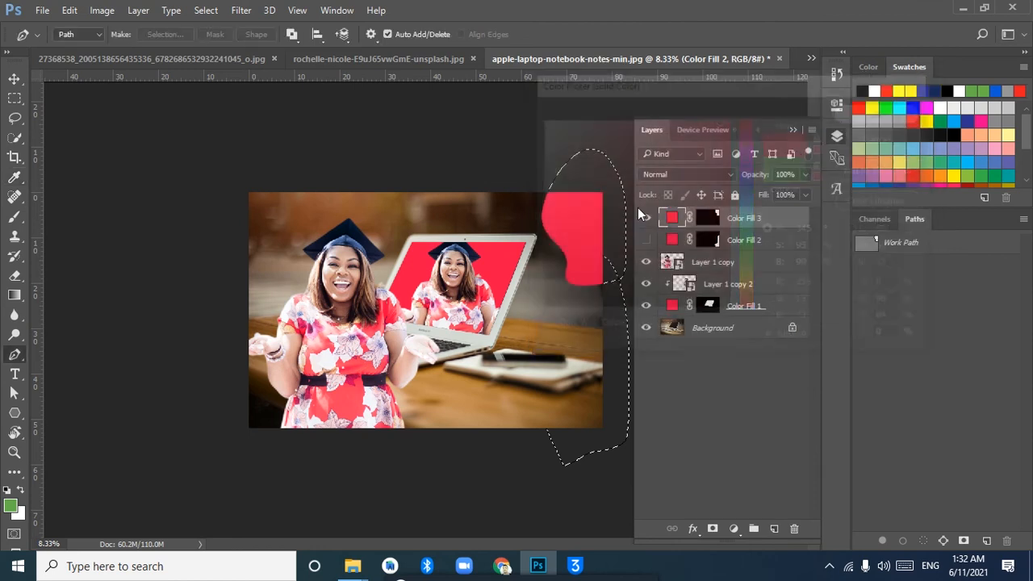
Duplicate the red corner shape, offset the copy slightly toward the laptop, and stack it beneath Color Fill 3
left_click(15, 79)
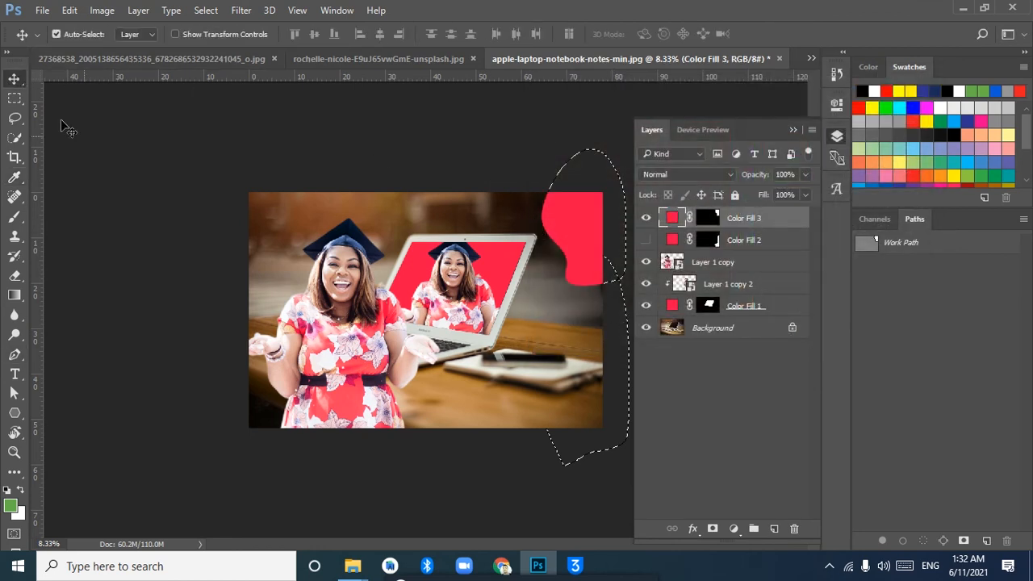
key("ctrl")
left_click(752, 241)
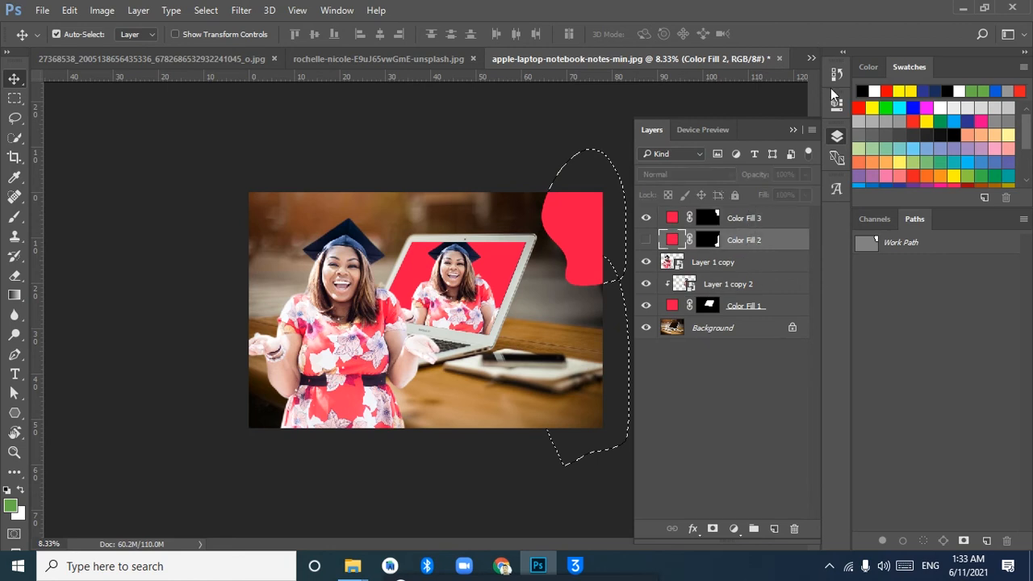
left_click(793, 131)
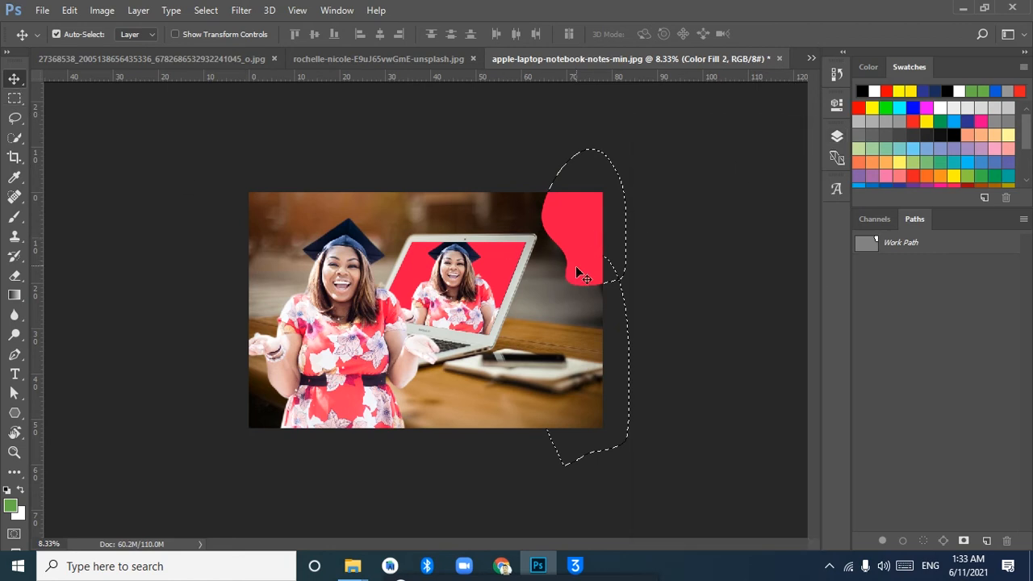
left_click_drag(586, 226, 575, 230)
left_click(836, 135)
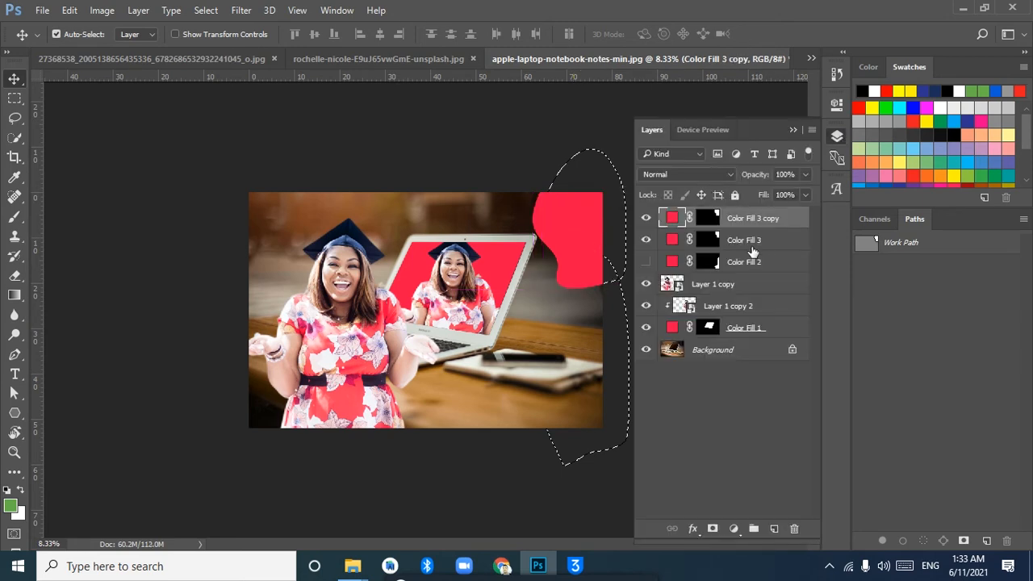
left_click_drag(751, 220, 735, 250)
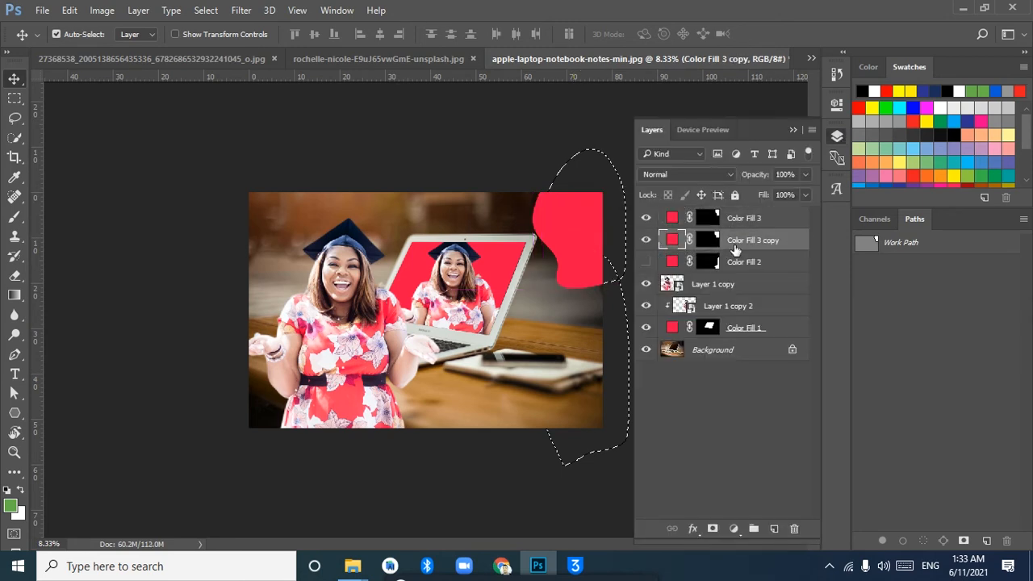
Recolour Color Fill 3 copy pink (#f771b0) and shift it right, leaving a thin pink rim beside the red corner shape
double_click(674, 241)
left_click(471, 301)
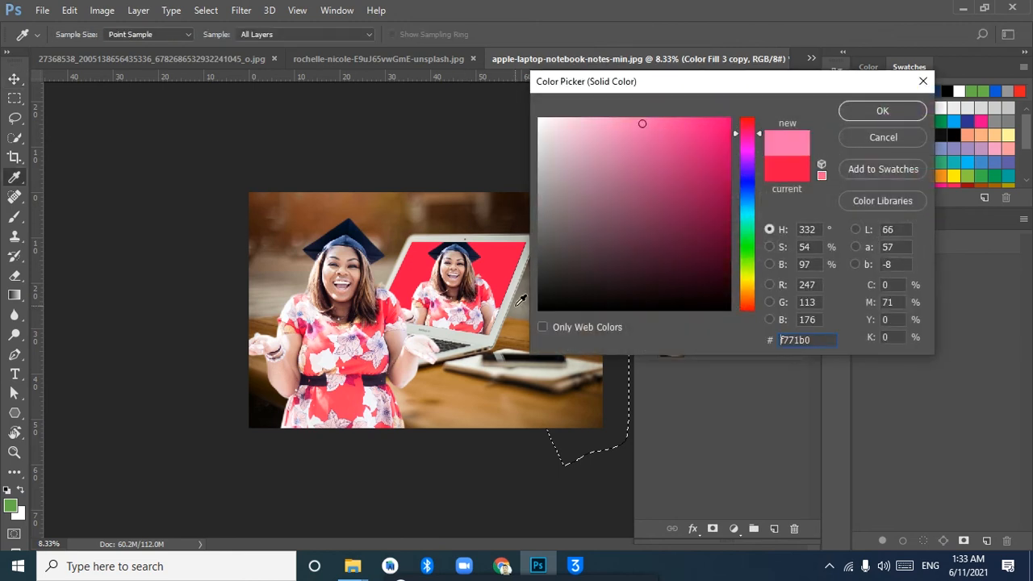
left_click(867, 109)
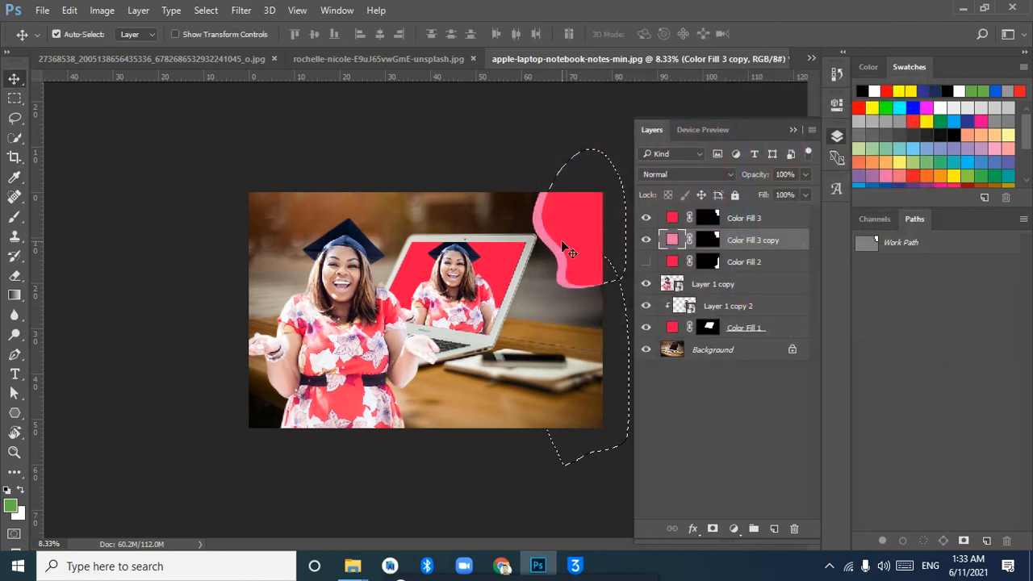
left_click_drag(559, 256, 556, 249)
key("shift+Right")
key("shift+Right")
key("shift+Right")
key("shift+Right")
key("shift+Right")
key("shift+Right")
key("shift+Right")
key("shift+Right")
key("shift+Right")
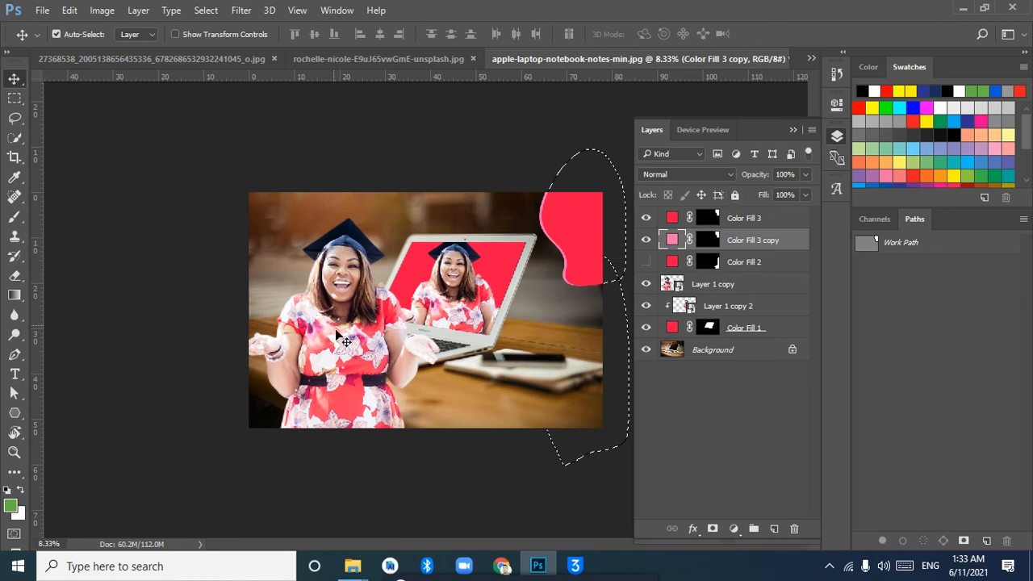
Duplicate the layers from Layer 1 copy down to Background and put the duplicates in a group
left_click(741, 293)
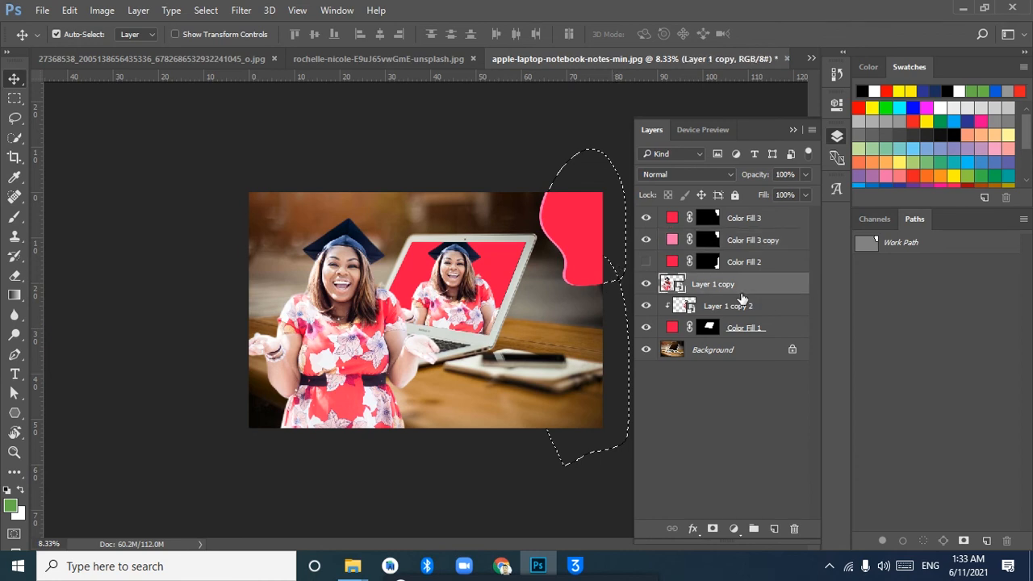
left_click(729, 350, "shift")
left_click_drag(729, 350, 774, 527)
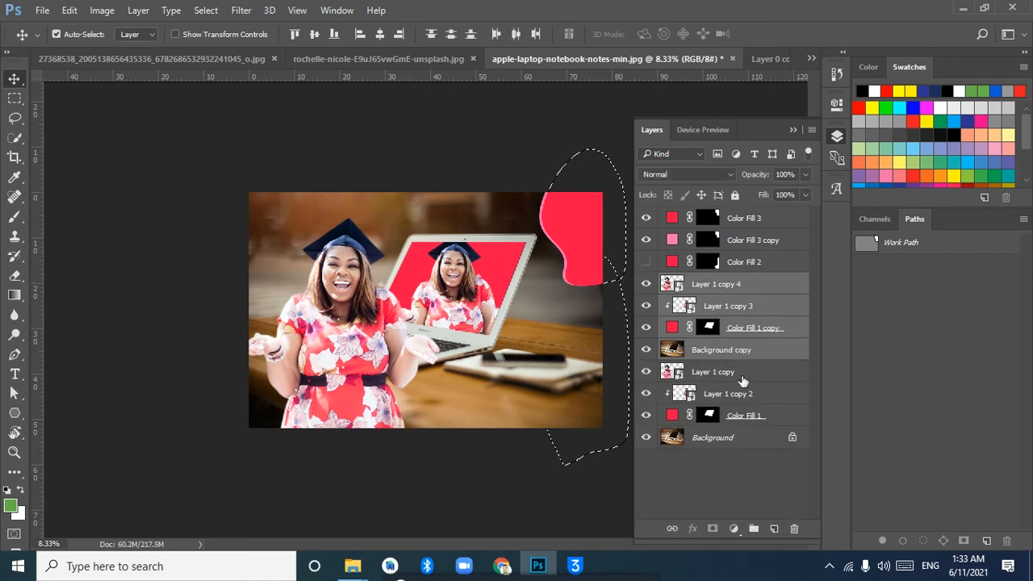
left_click_drag(744, 299, 752, 528)
Delete the original ungrouped layers from Layer 1 copy down to Background, keeping the grouped copies
left_click(718, 325)
left_click(720, 305)
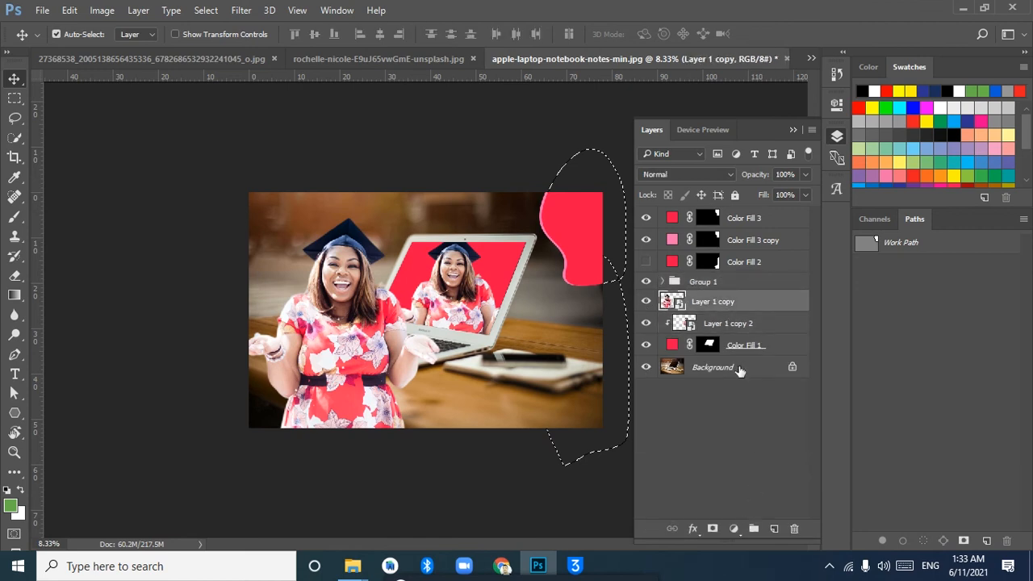
left_click(731, 368, "shift")
left_click(794, 529)
key("Return")
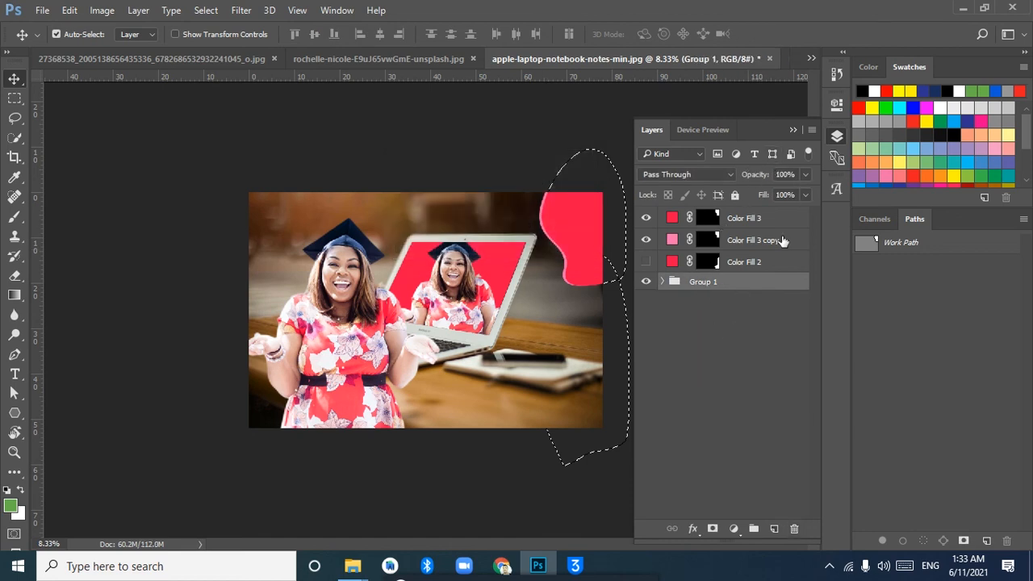
Add a linear black-to-white gradient fill at 90° and clip it to the laptop-screen fill, Color Fill 1 copy, inside Group 1
left_click(733, 529)
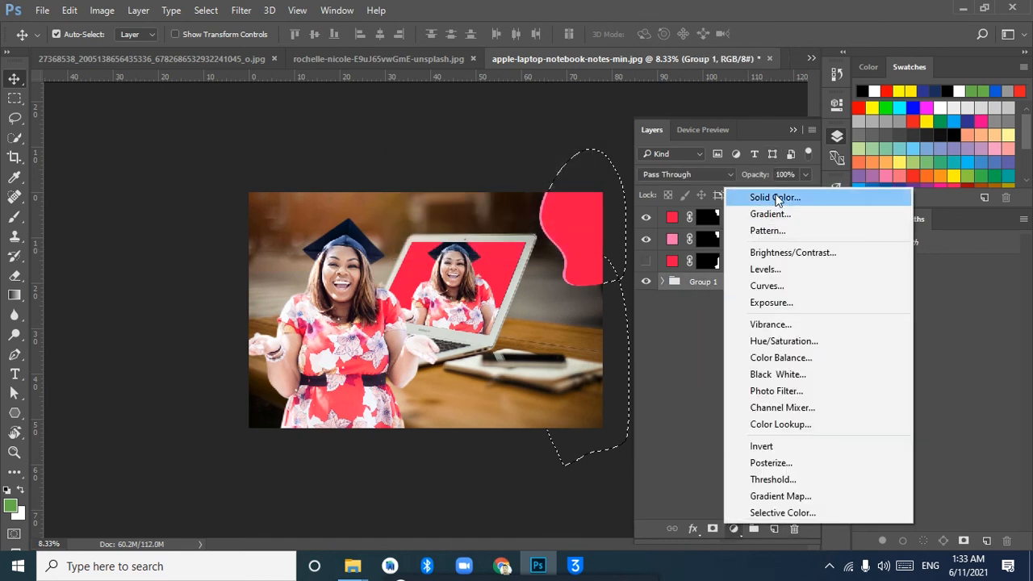
left_click(734, 213)
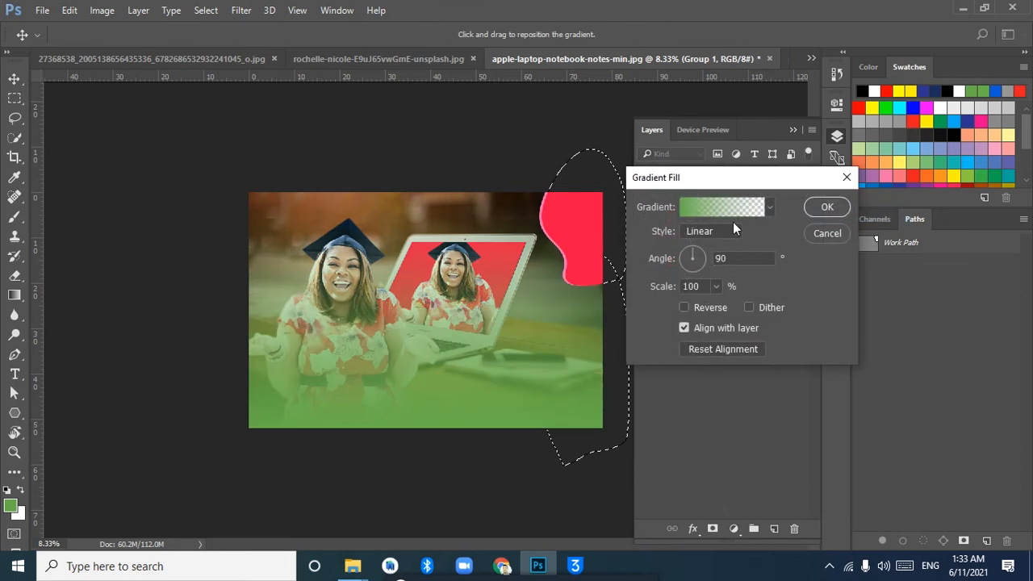
left_click(770, 208)
left_click(699, 239)
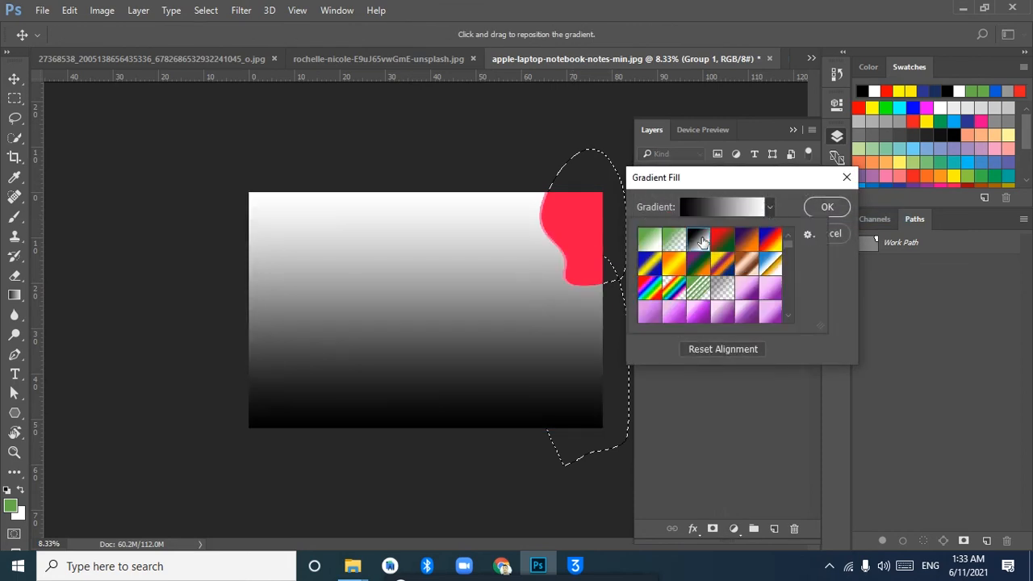
left_click(825, 206)
left_click(825, 206)
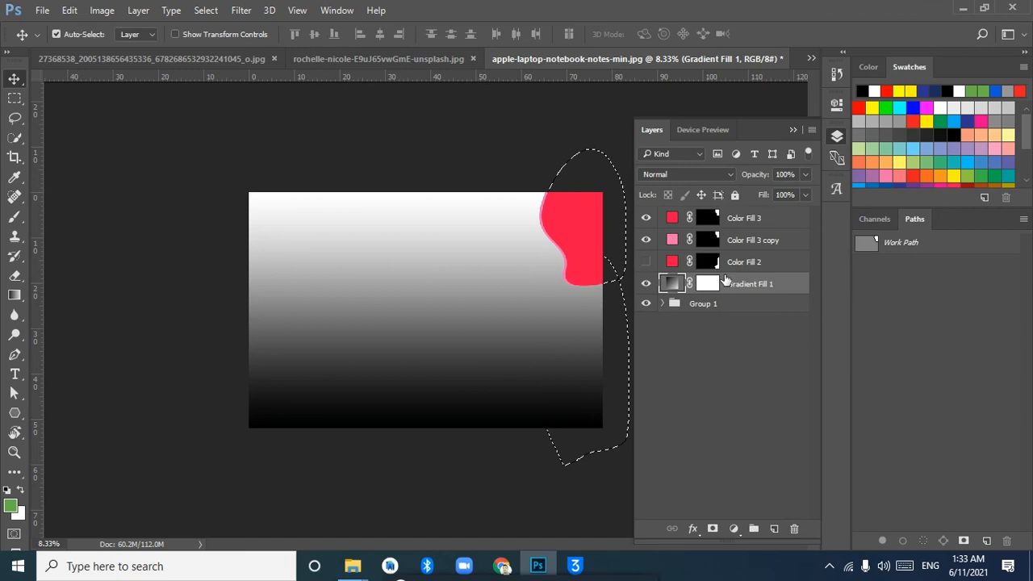
left_click(663, 304)
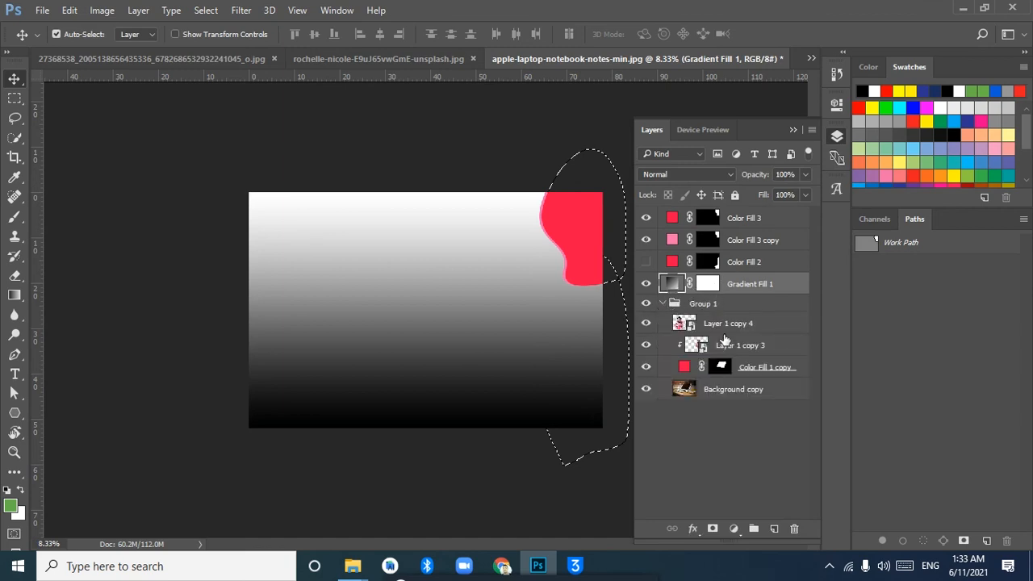
left_click_drag(747, 294, 746, 361)
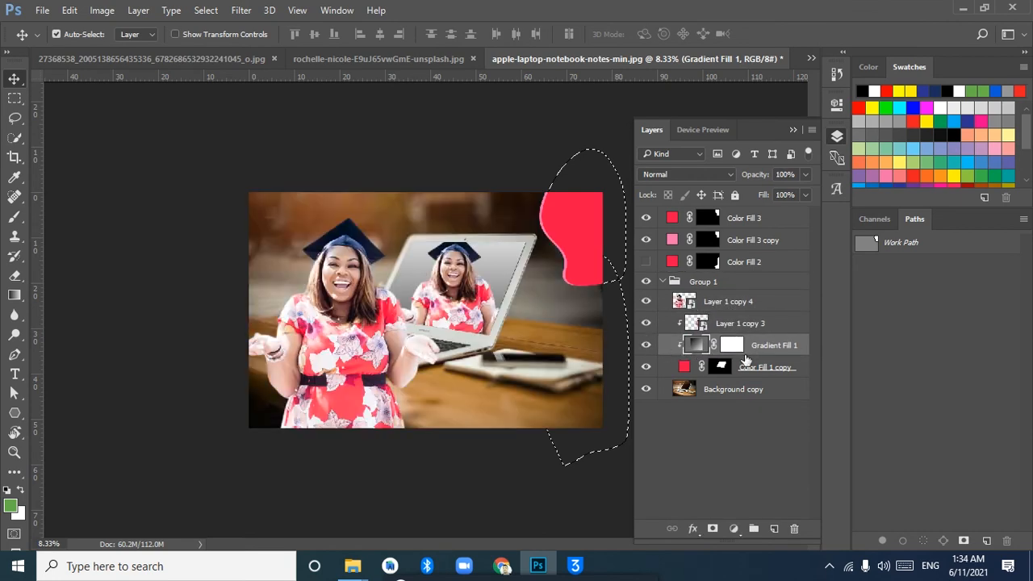
Try the Transparent Stripes preset on the clipped gradient fill and discard the gradient changes
double_click(697, 347)
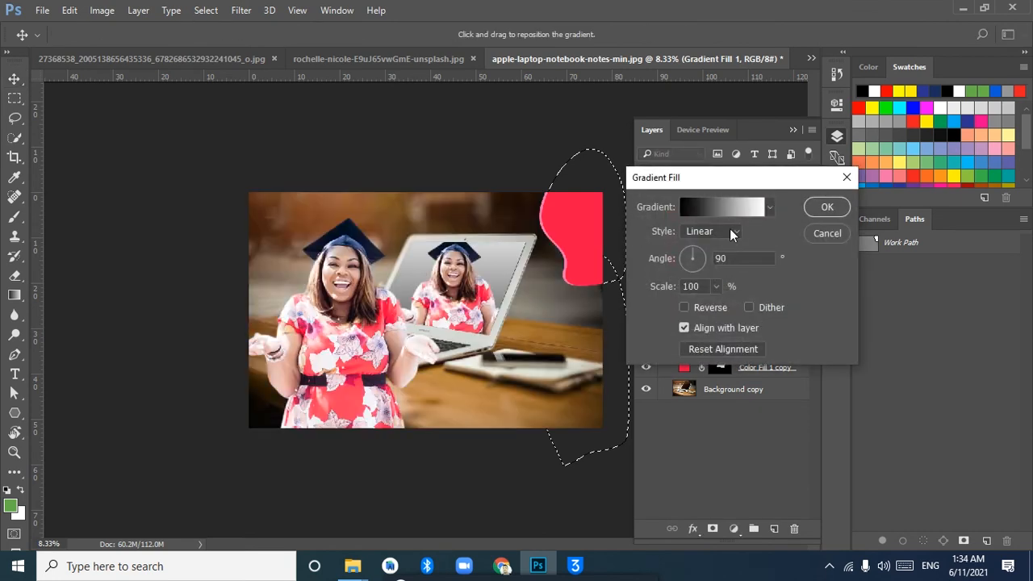
left_click(743, 212)
left_click(777, 128)
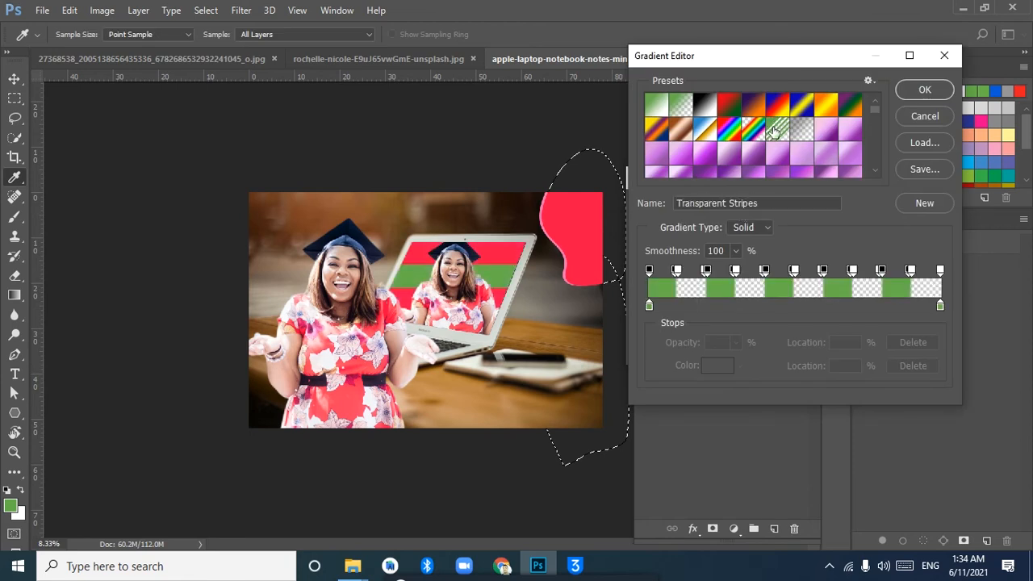
left_click(851, 129)
left_click(924, 117)
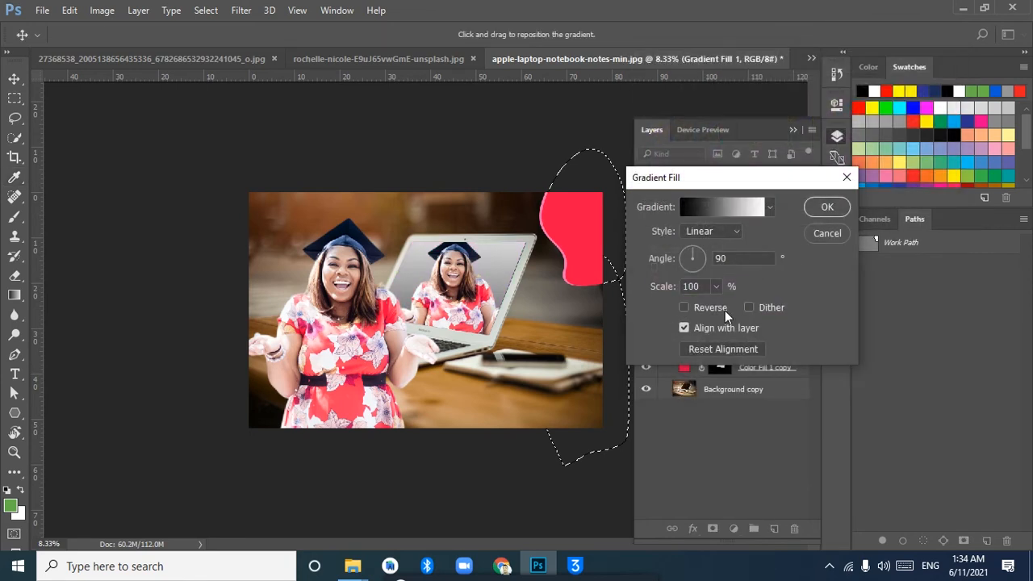
left_click(833, 234)
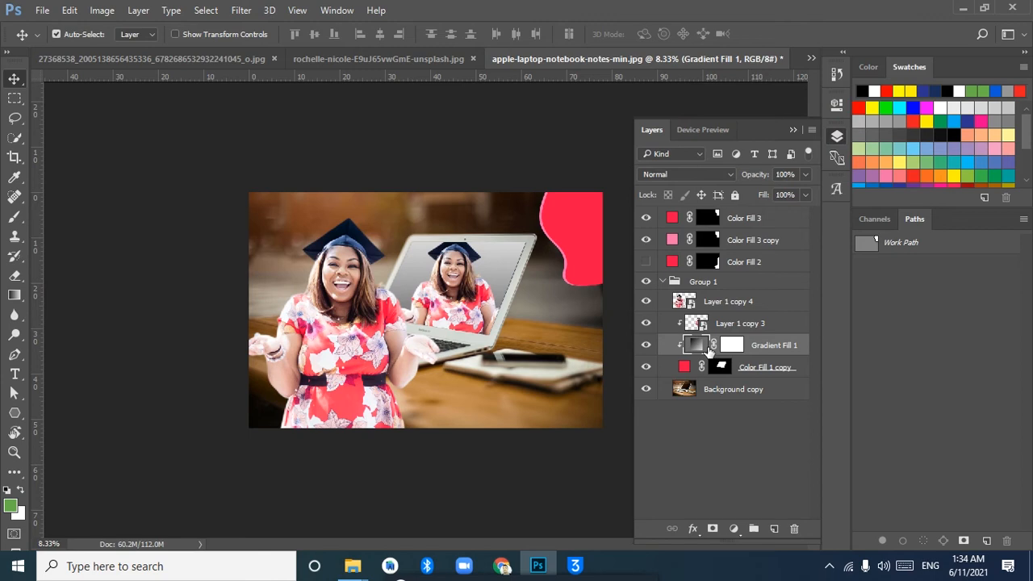
Try replacing the gradient's mask with the screen fill's mask, then release Layer 1 copy 3 from clipping and undo the release
mouse_move(743, 349)
left_mouse_down()
mouse_move(736, 361)
mouse_move(746, 346)
left_mouse_up()
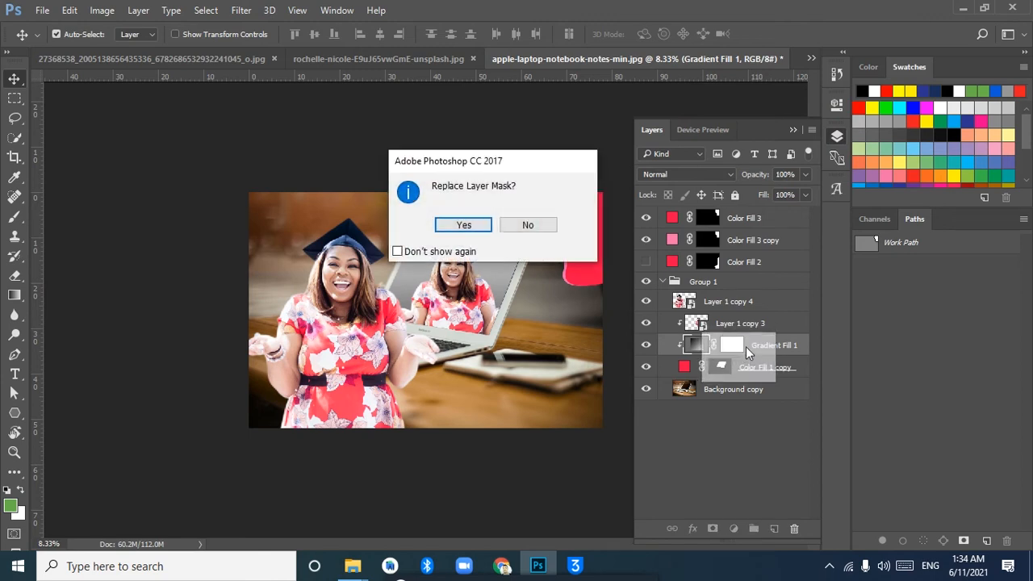
left_click(554, 233)
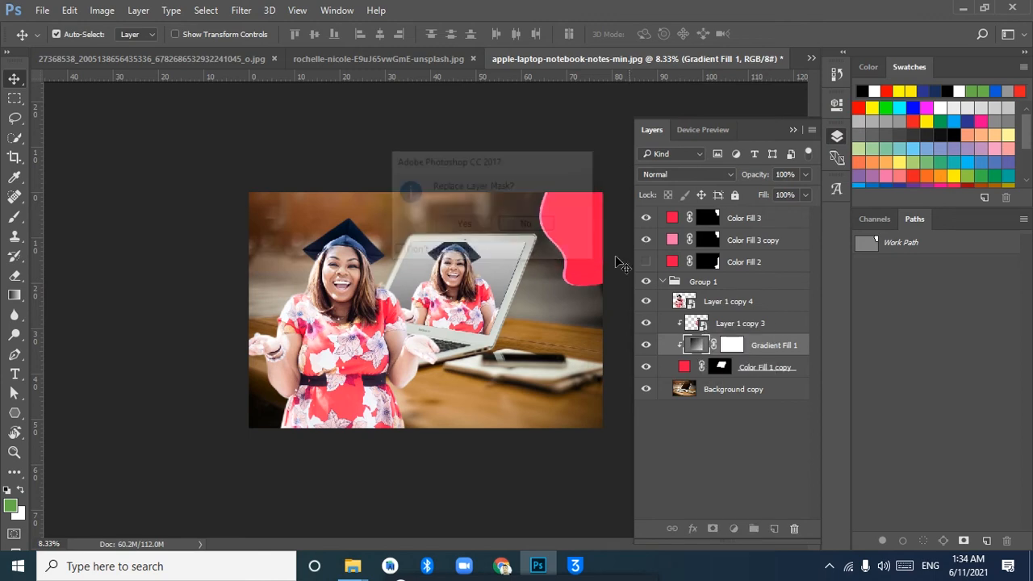
left_click(681, 330, "alt")
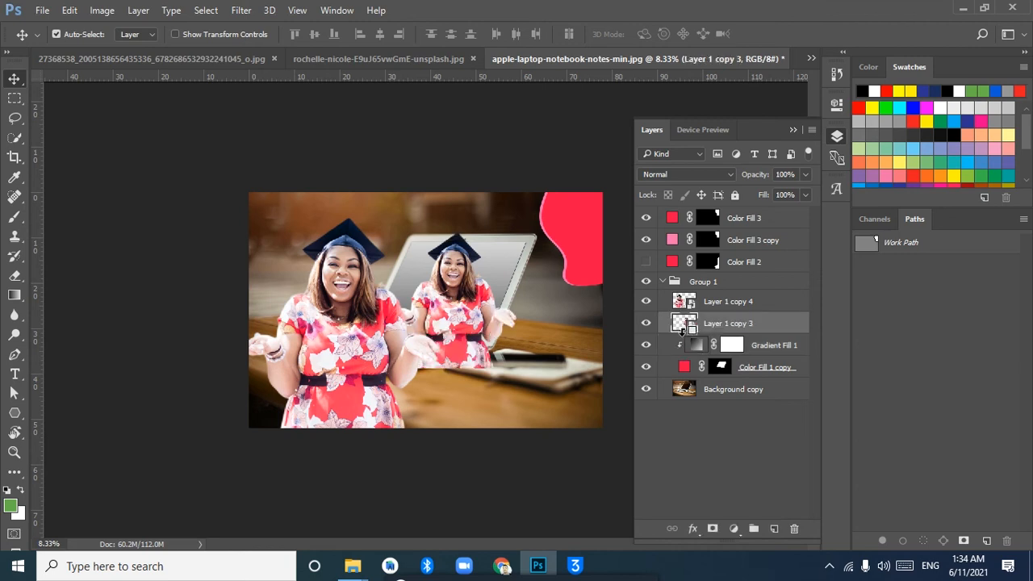
key("ctrl+z")
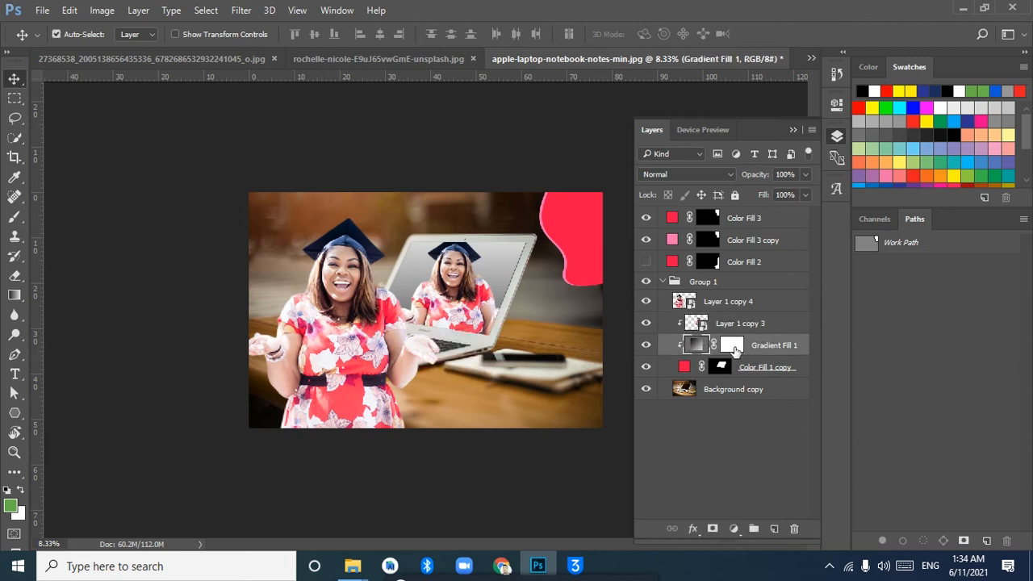
Move Gradient Fill 1 out of Group 1, delete it, and collapse the group
left_click(716, 309)
left_click_drag(752, 345, 747, 275)
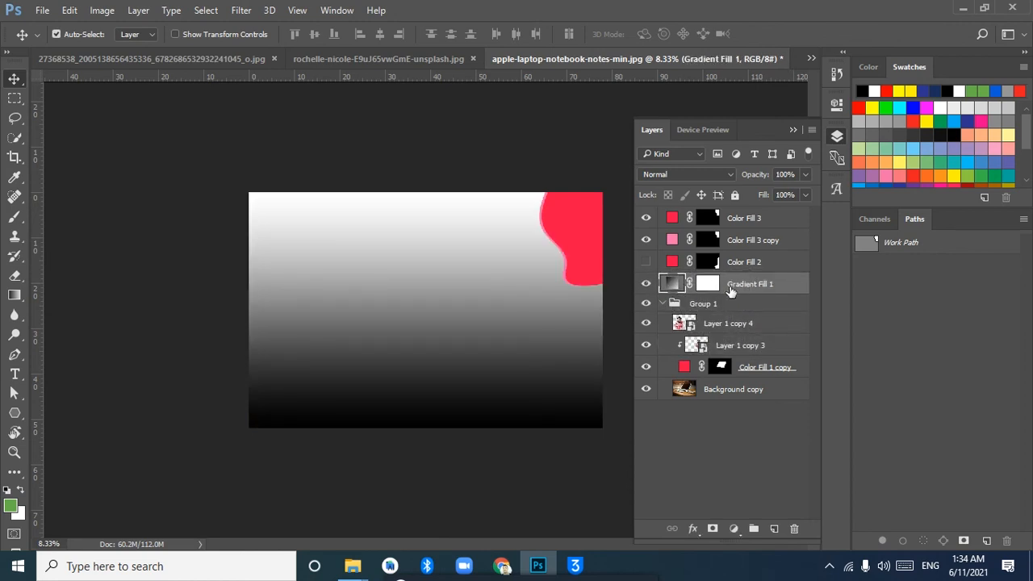
key("Delete")
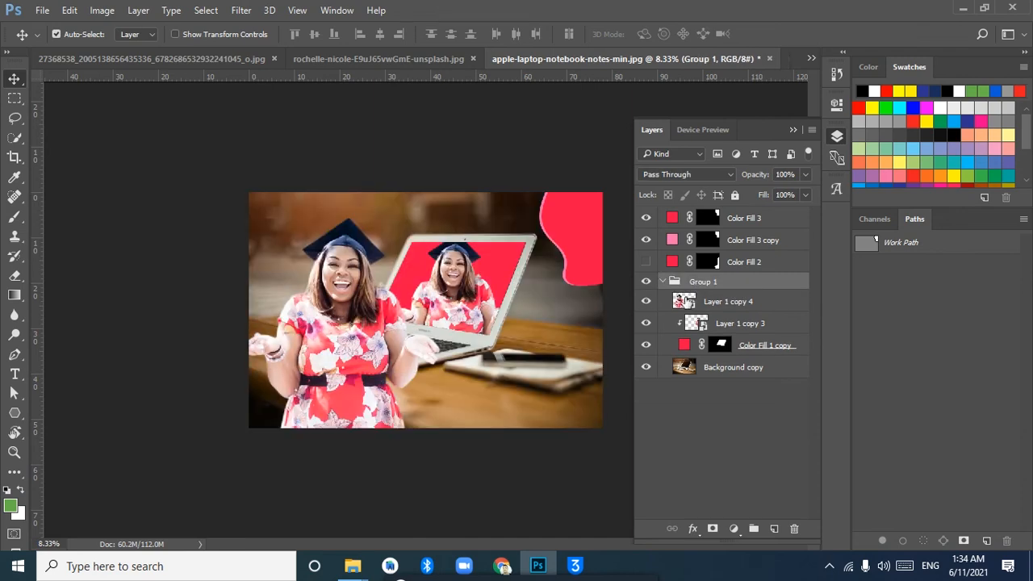
left_click(662, 281)
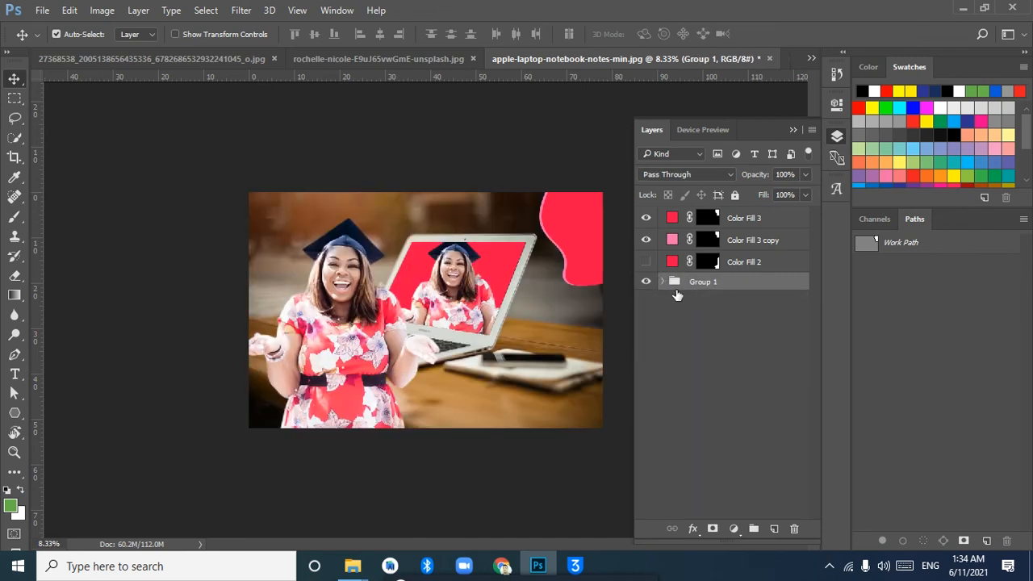
Add a bright green (#7dff48) solid colour fill above Layer 1 copy 4 inside Group 1
left_click(662, 282)
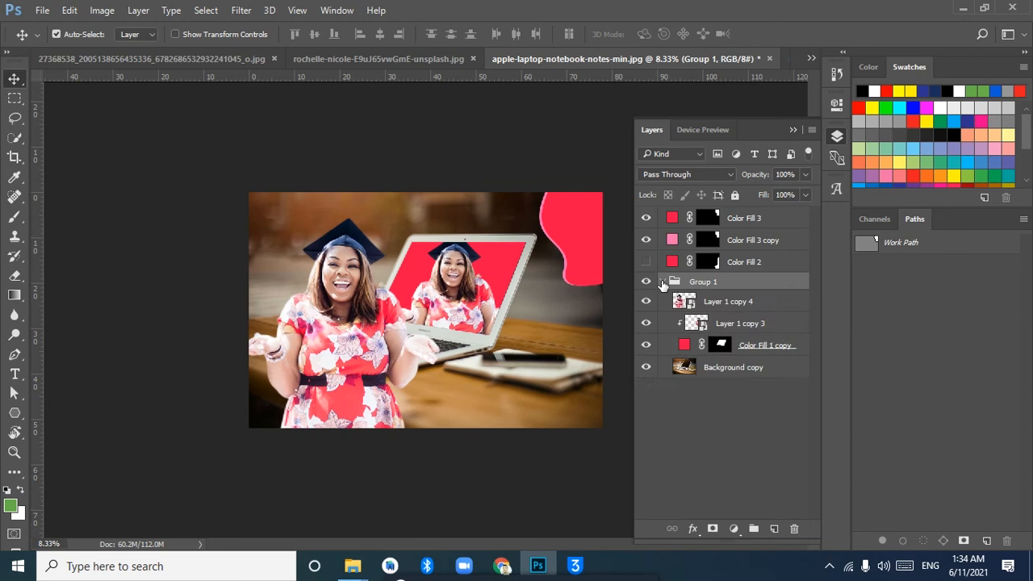
left_click(700, 311)
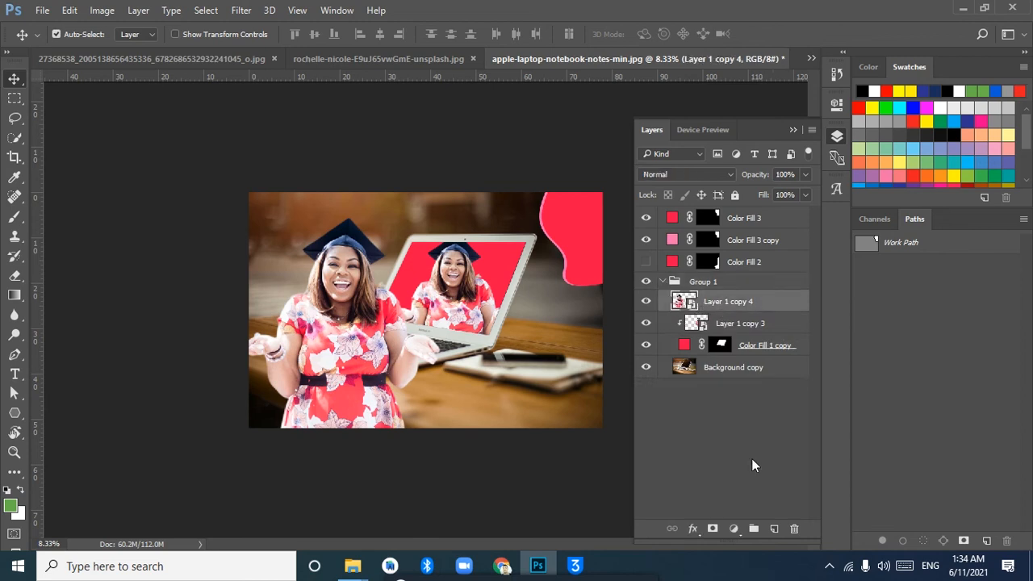
left_click(732, 529)
left_click(783, 202)
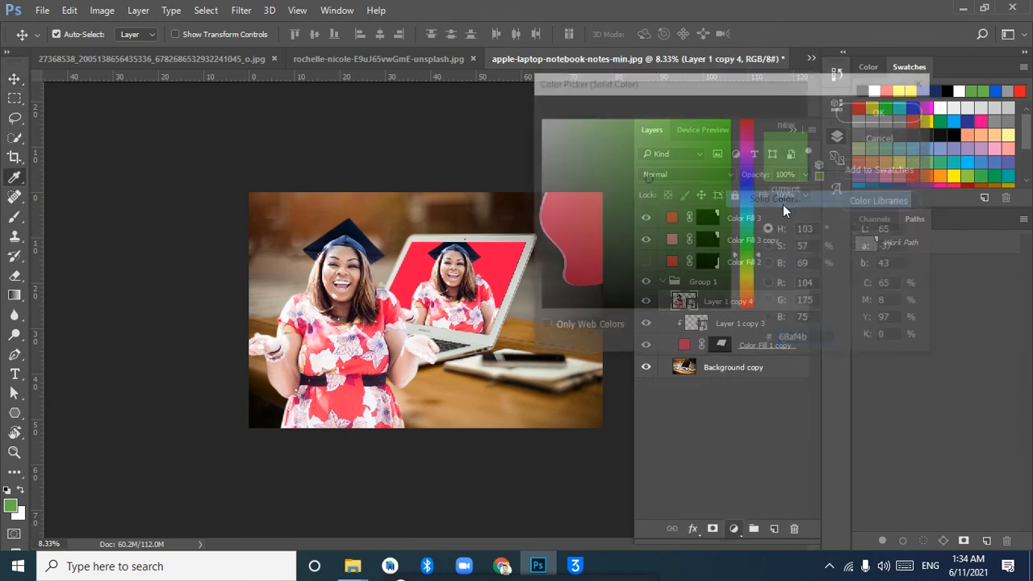
left_click_drag(631, 205, 675, 120)
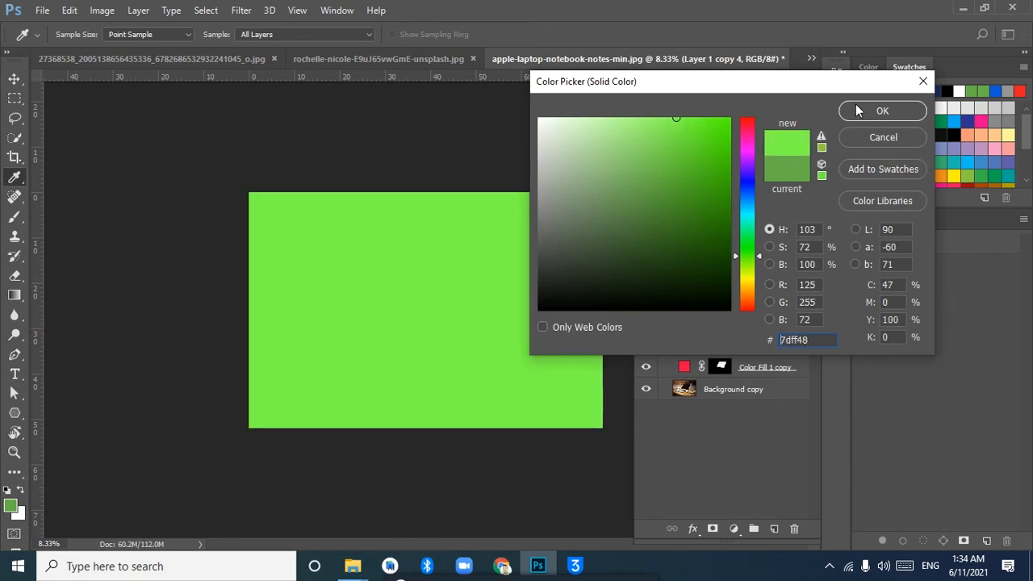
left_click(882, 111)
Set the green fill's blend mode to Overlay and place it beneath Layer 1 copy 4
left_click(699, 174)
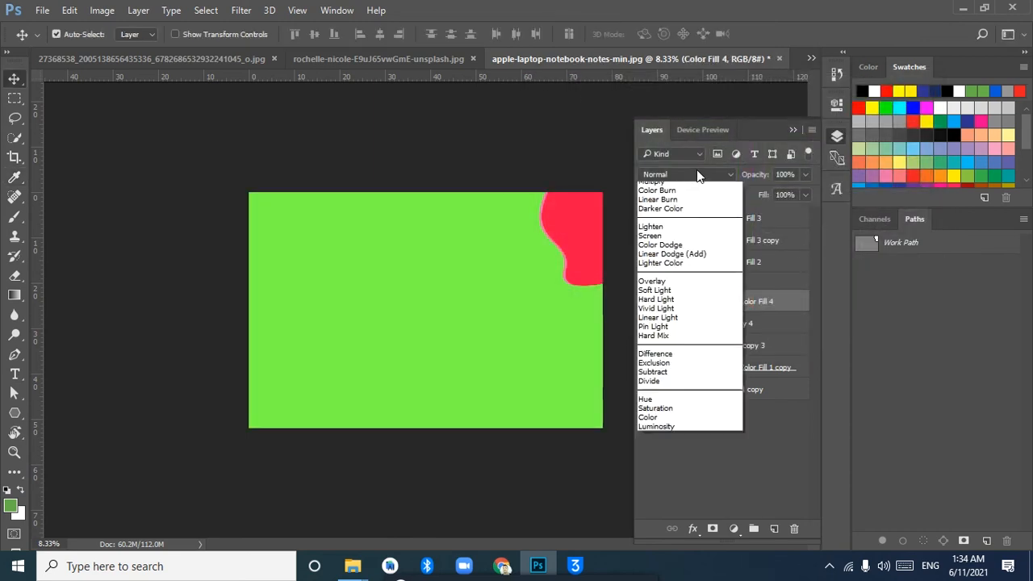
left_click(679, 322)
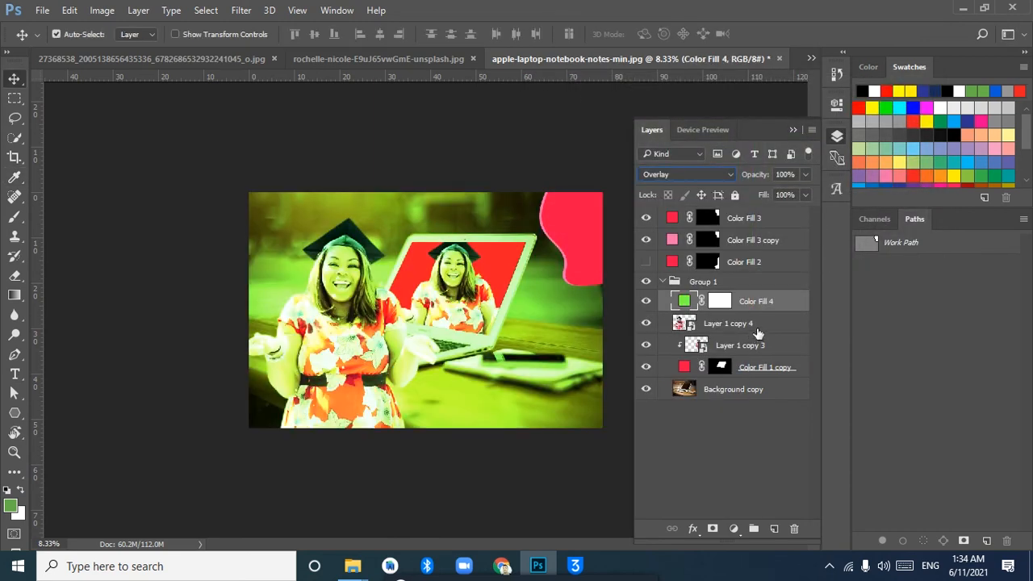
left_click_drag(760, 313, 752, 332)
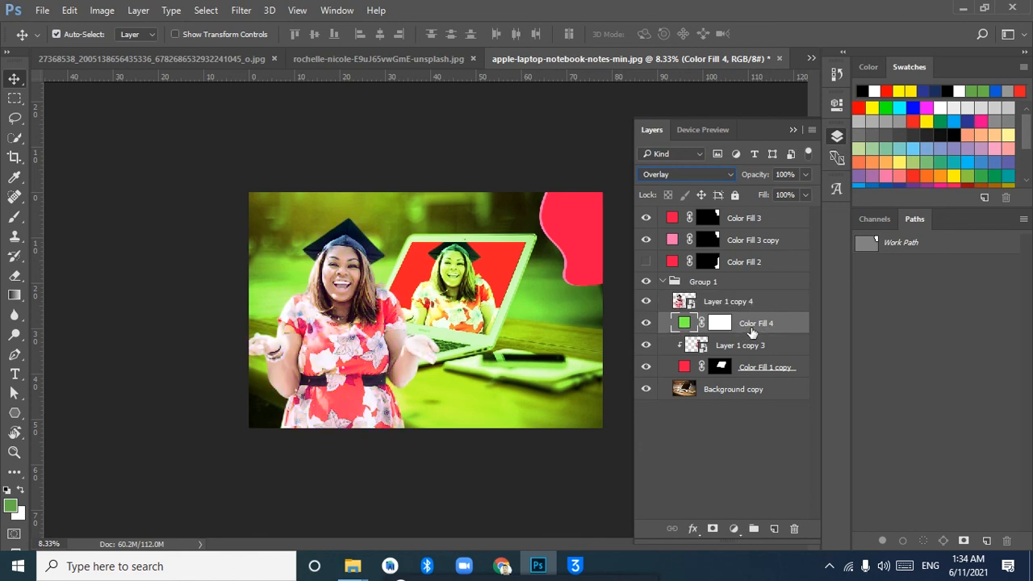
Recolour the overlay fill to the pale tone #f0e5e3 sampled from the large graduate's dress and lower its opacity to 43%
double_click(682, 323)
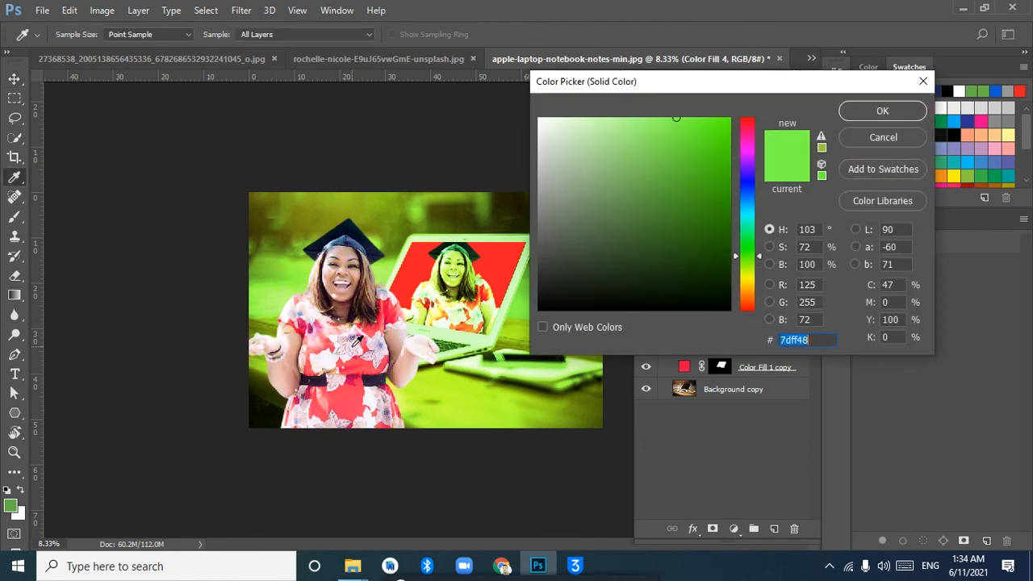
left_click(357, 343)
left_click(349, 375)
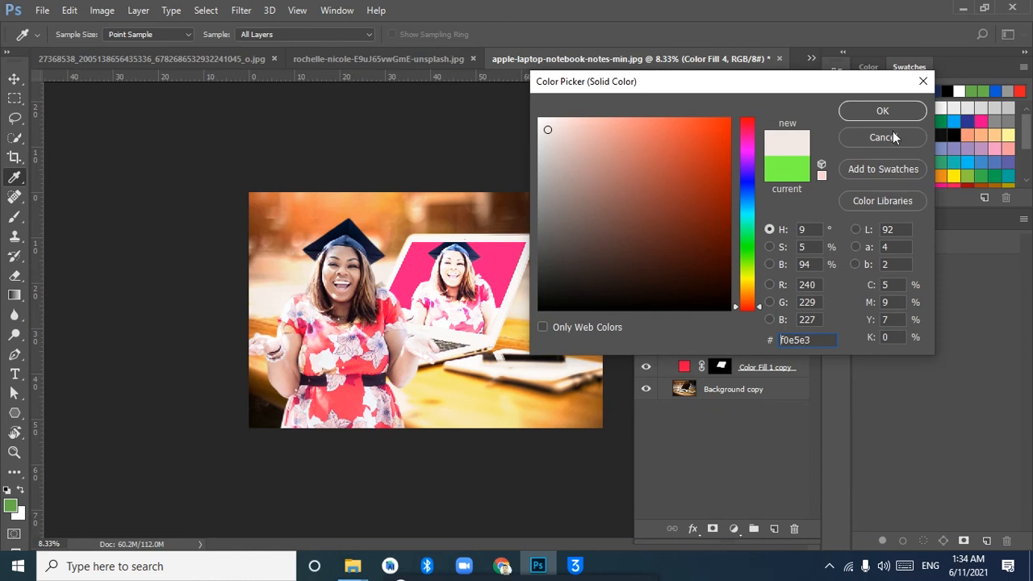
left_click(879, 111)
left_click(805, 175)
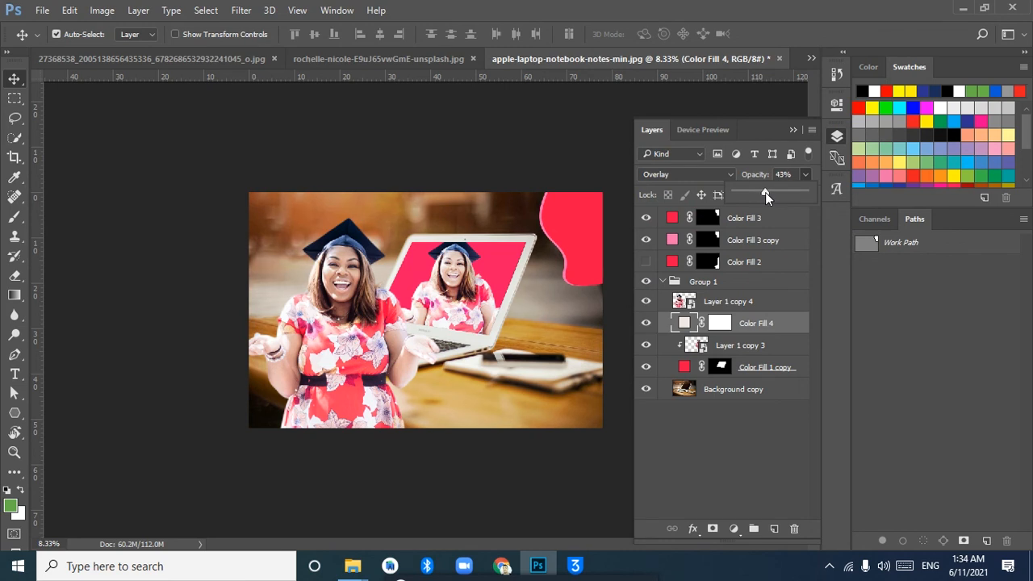
Add the text "Aprann Fasil" in white Century Gothic Bold at 11.01 pt near the photo's lower middle
left_click(15, 374)
left_click(493, 412)
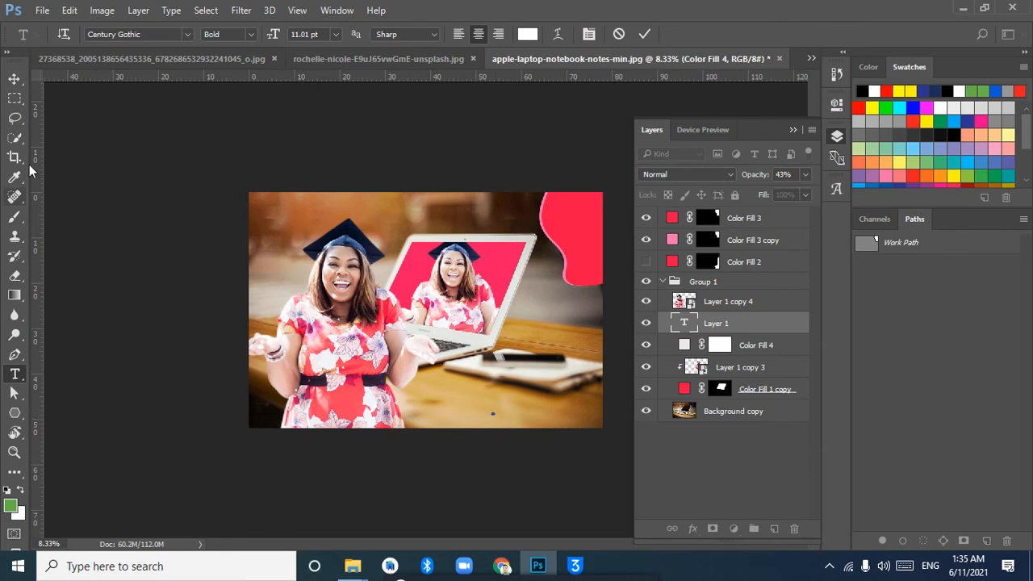
left_click(15, 78)
Add a second text line "Aprann fasil" at 562.01 pt and position it along the photo's upper edge
left_click(15, 374)
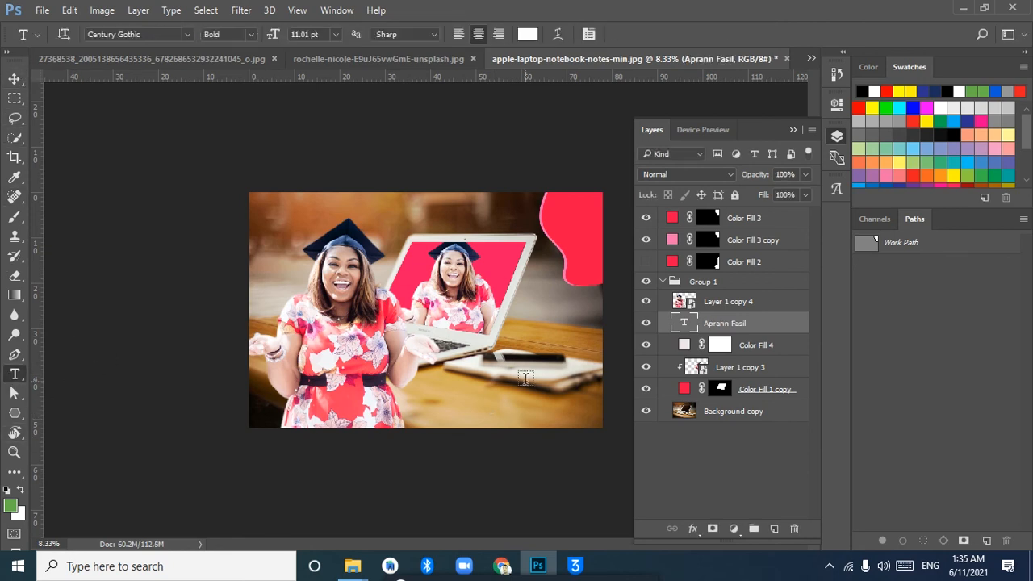
left_click(456, 378)
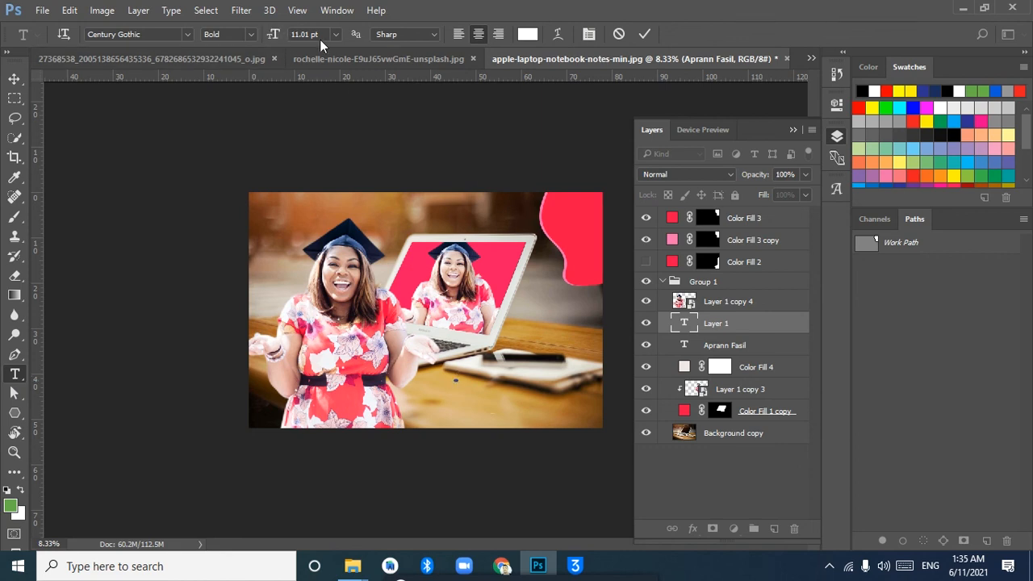
left_click_drag(274, 36, 536, 209)
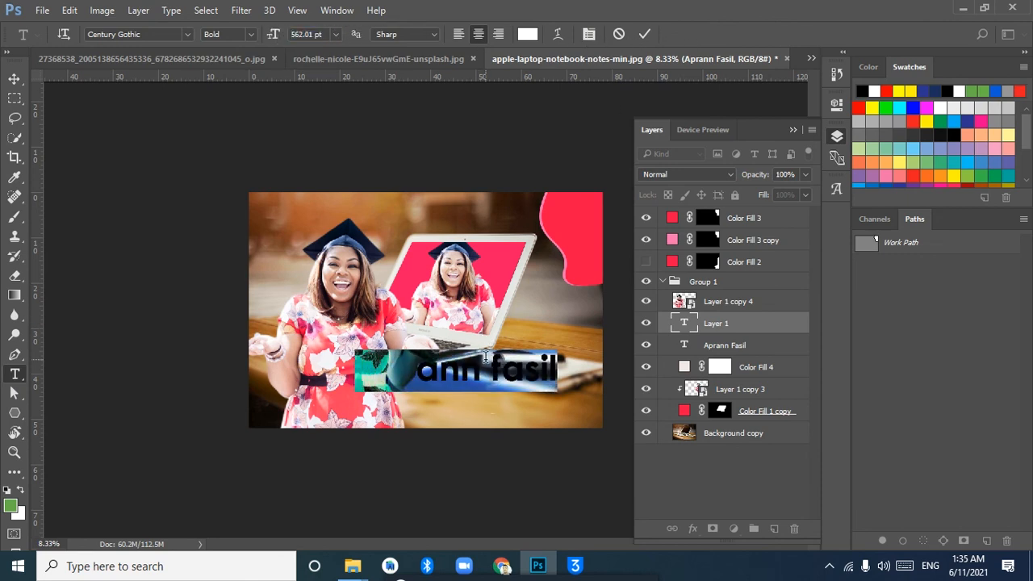
left_click(14, 79)
left_click_drag(487, 376, 415, 218)
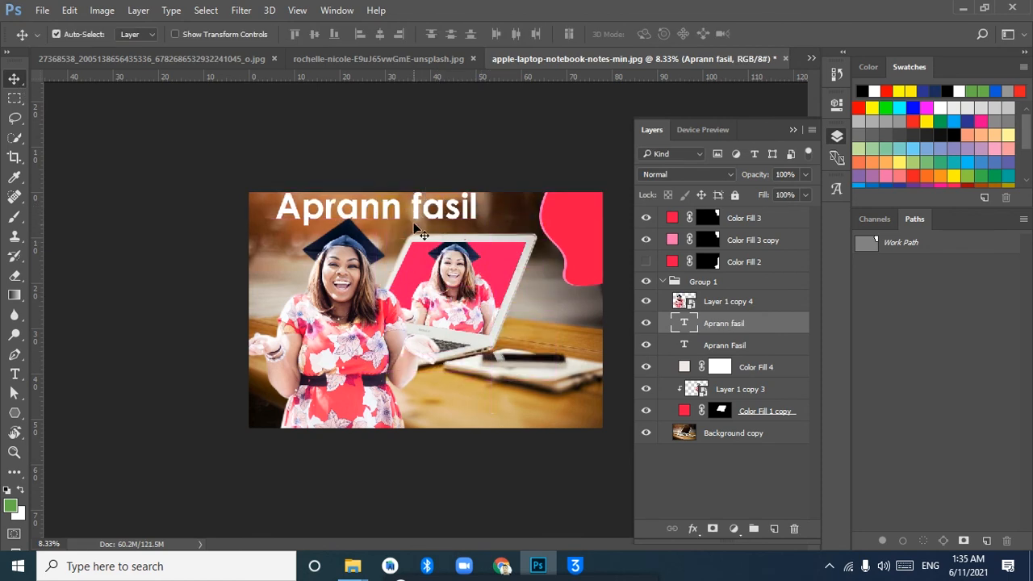
Scale the large "Aprann fasil" text to about 84% and move it to the photo's lower-right corner
key("ctrl+t")
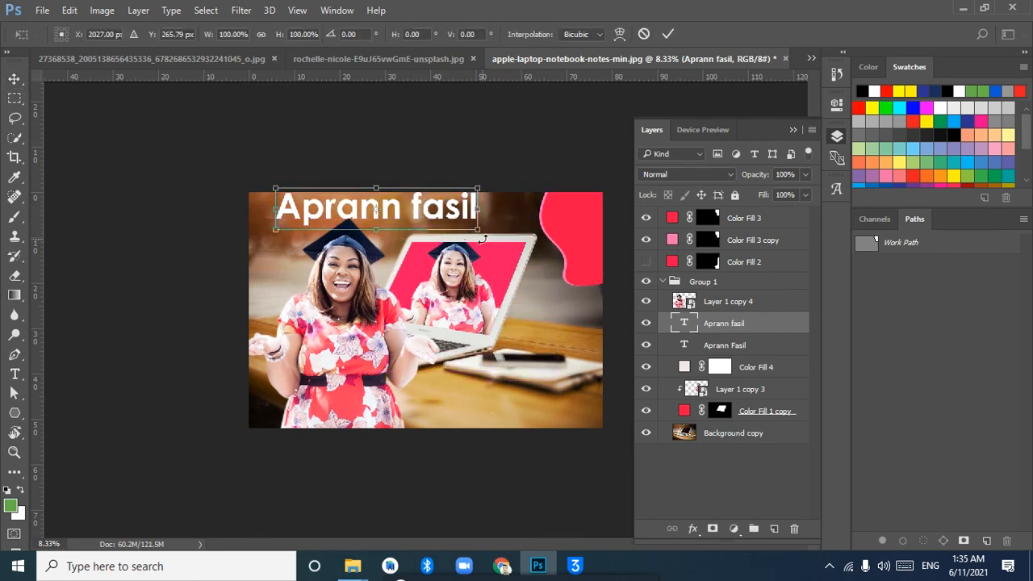
left_click_drag(476, 230, 458, 227)
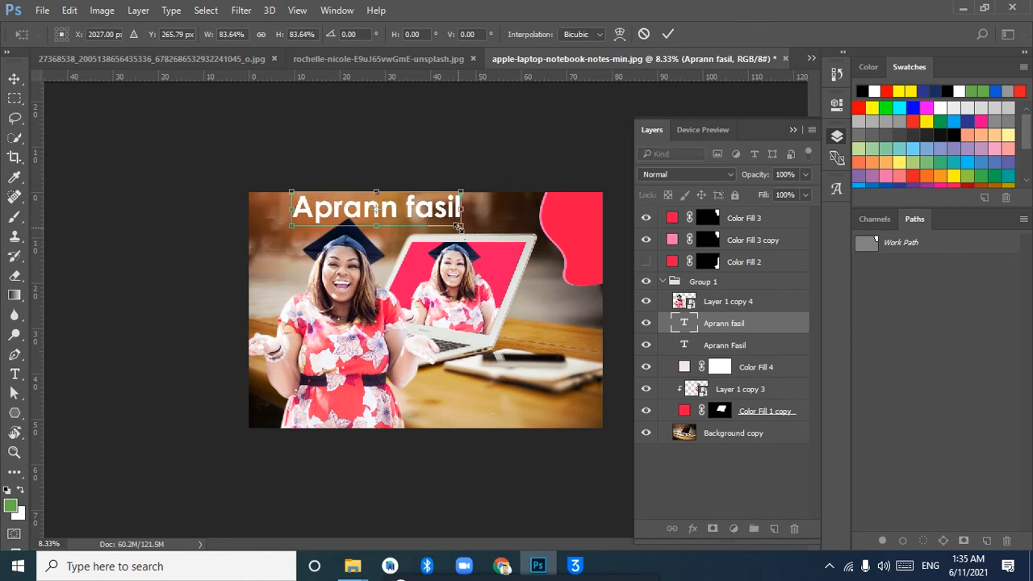
key("Return")
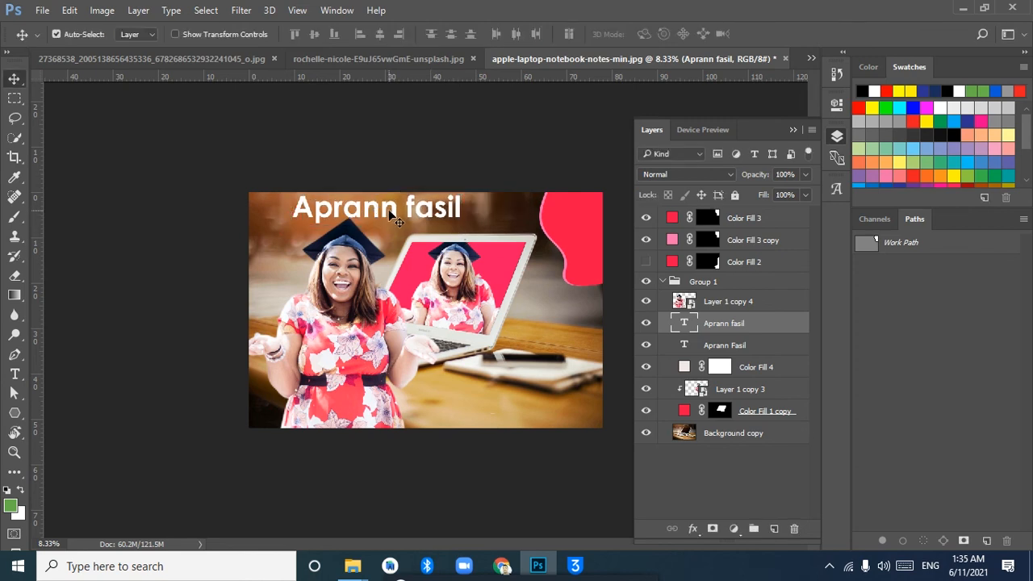
left_click_drag(388, 214, 508, 410)
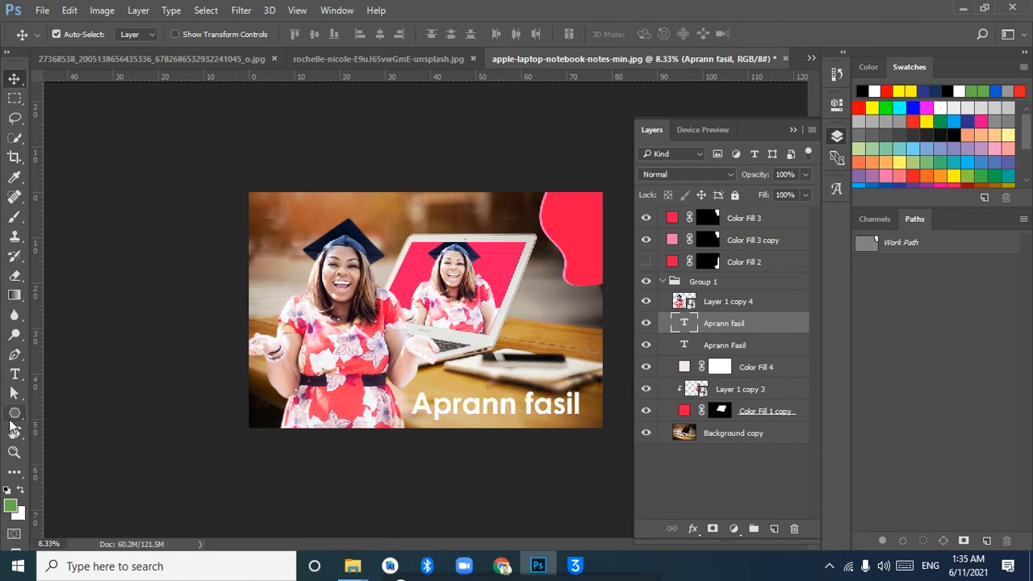
Draw a black rectangle shape about 2880 × 432 px over the "Aprann fasil" text
left_click(14, 413)
right_click(14, 413)
left_click(83, 418)
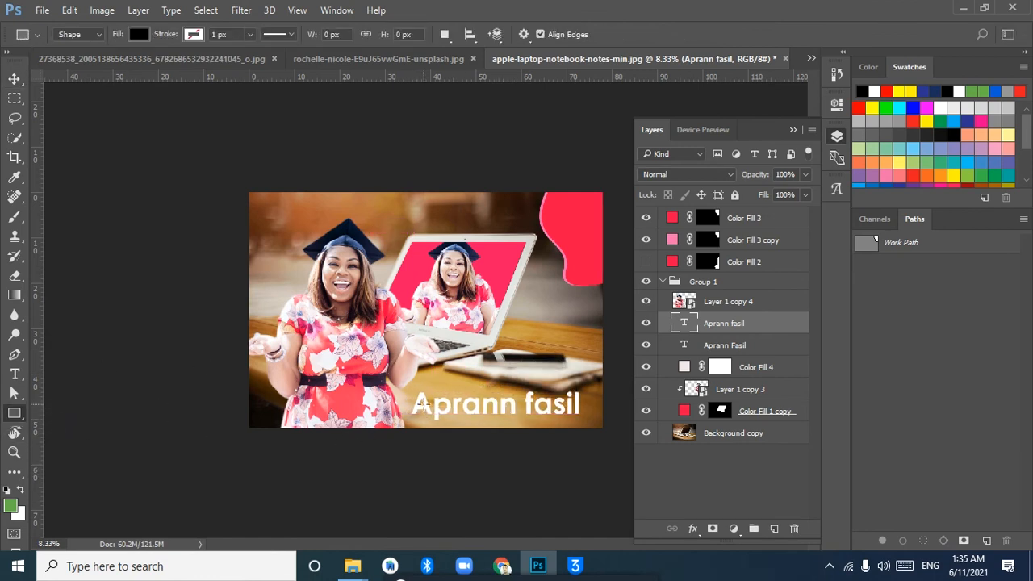
left_click_drag(410, 391, 592, 418)
Round all four corners of the rectangle to a 194 px radius
left_click(837, 132)
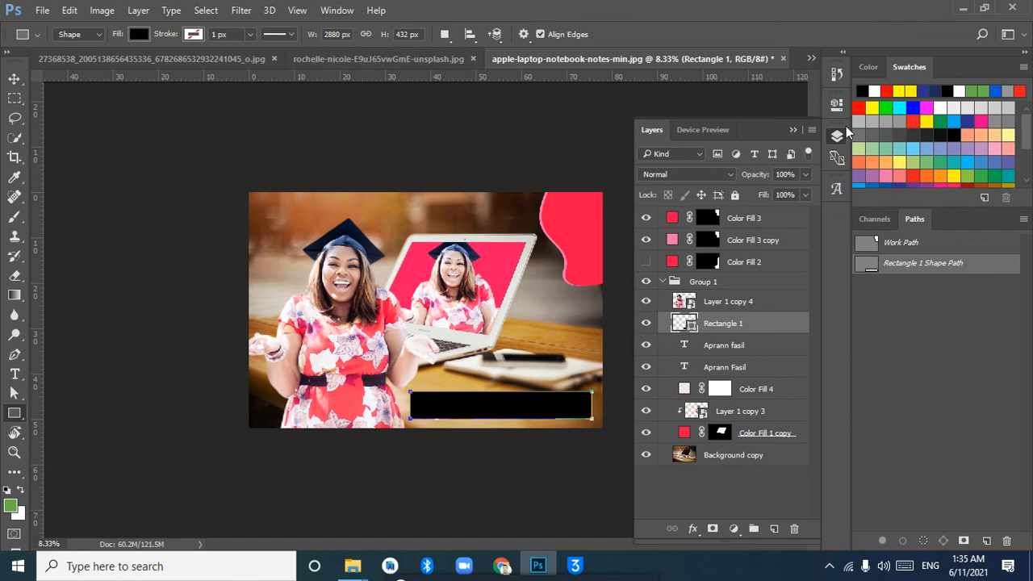
left_click(837, 103)
left_click_drag(616, 251, 678, 263)
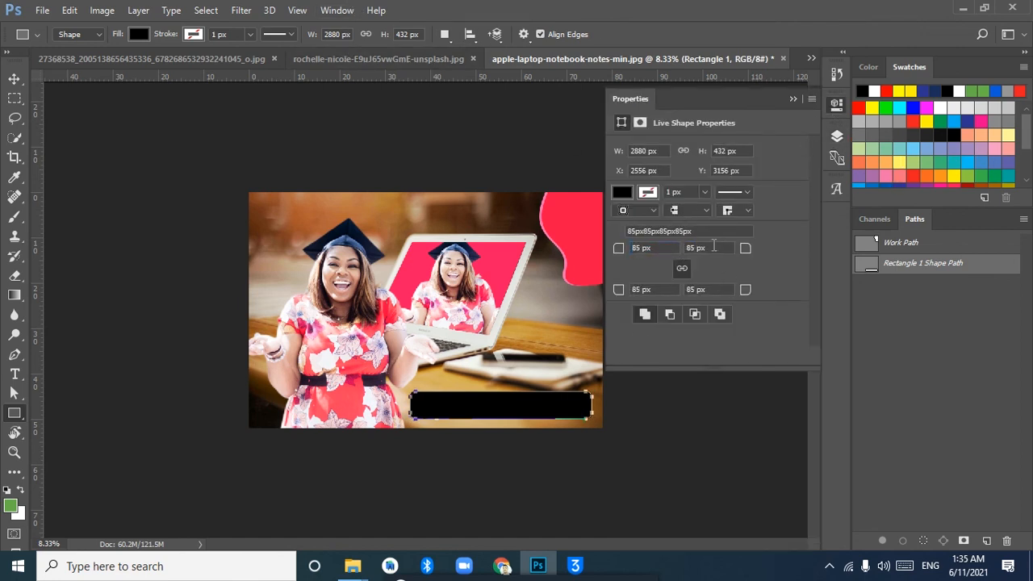
left_click_drag(745, 250, 834, 231)
Place the rounded rectangle beneath the large text and recolour it to the pink #fe1162 sampled from the laptop screen
key("v")
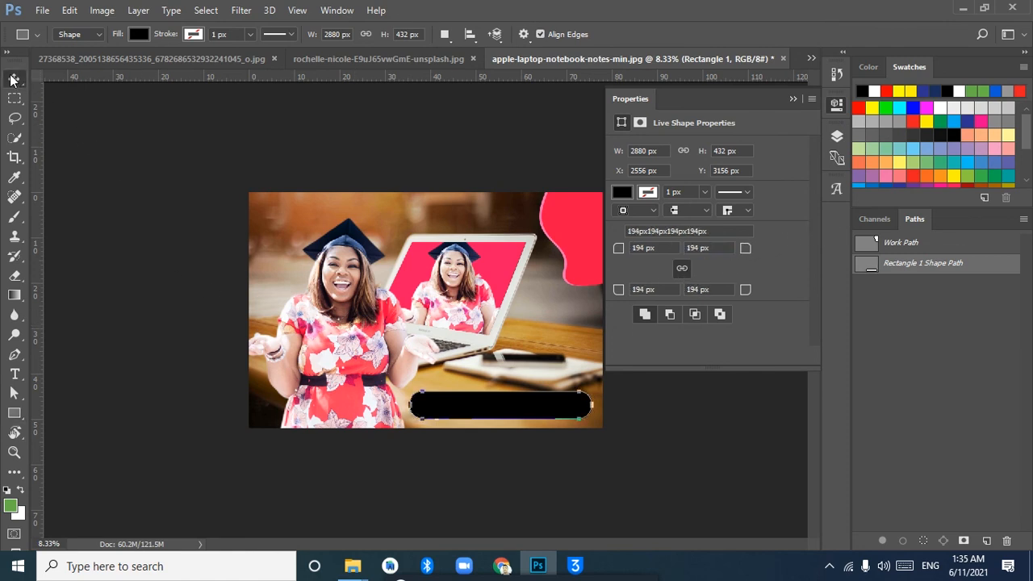
left_click(837, 135)
left_click_drag(720, 341, 721, 357)
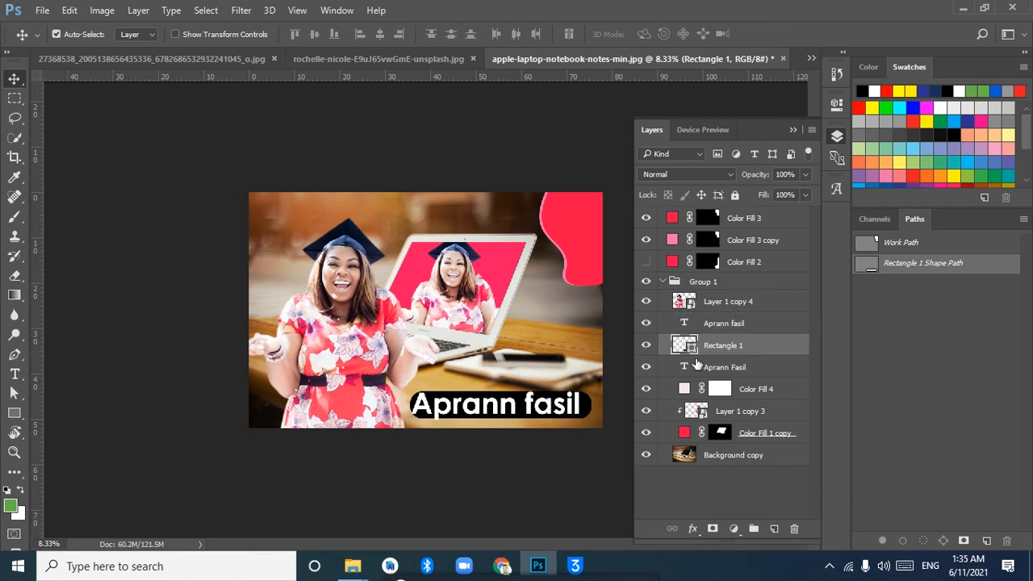
double_click(685, 345)
left_click(484, 274)
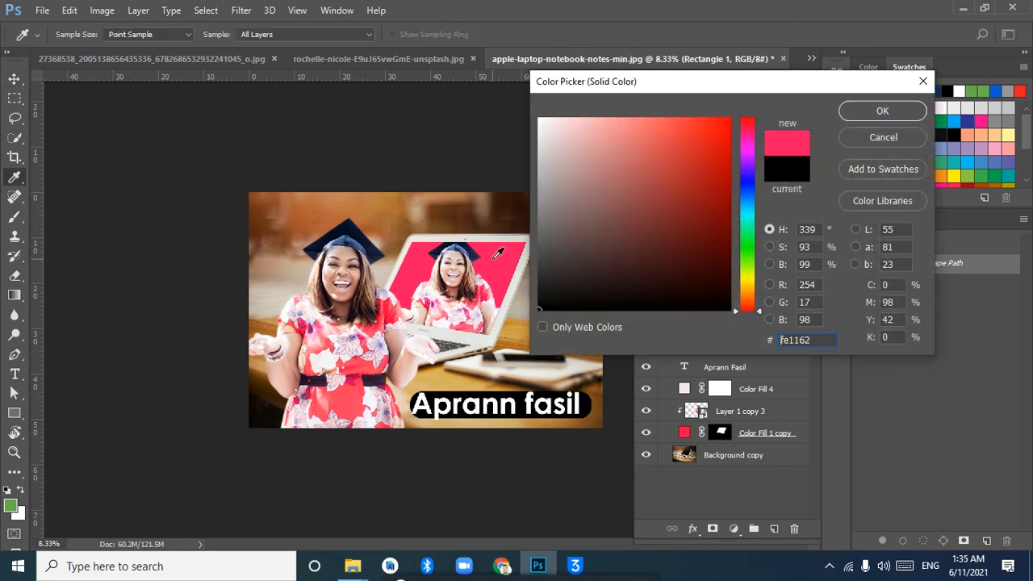
left_click(880, 112)
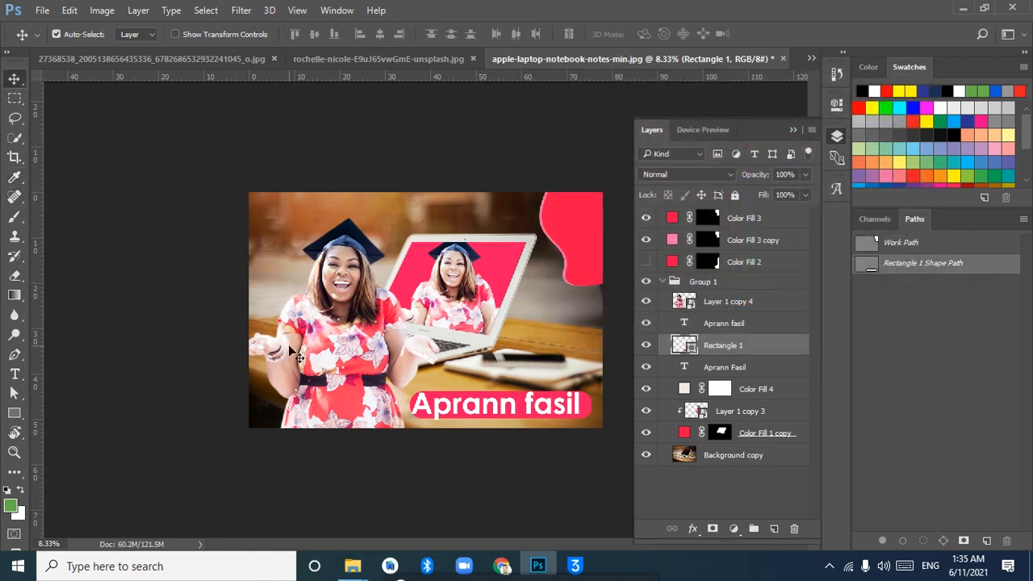
Find Logo.png among the open documents and copy its logo into the rochelle-nicole-E9uJ65vwGmE-unsplash.jpg document
left_click(171, 63)
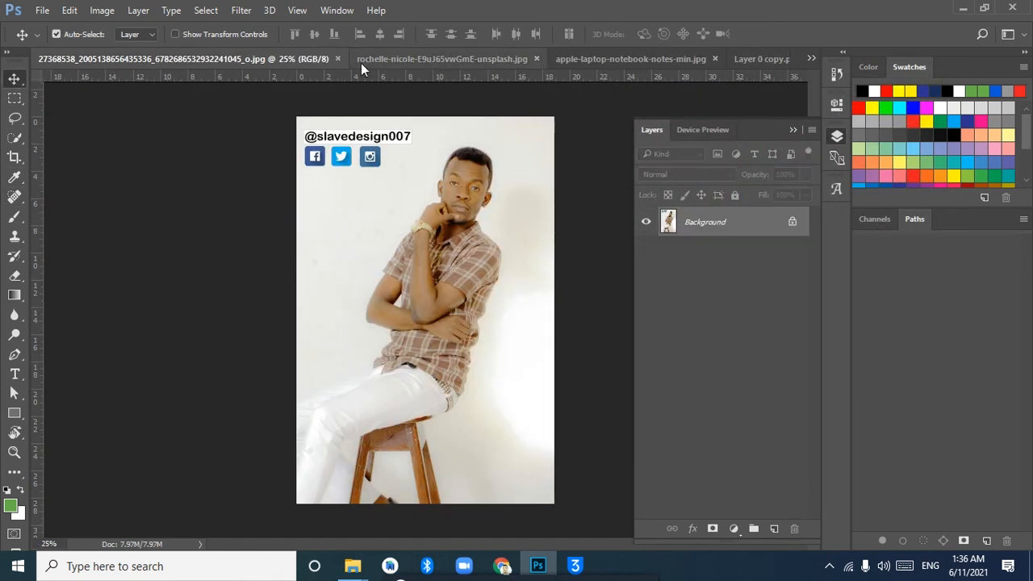
left_click(396, 59)
left_click(710, 60)
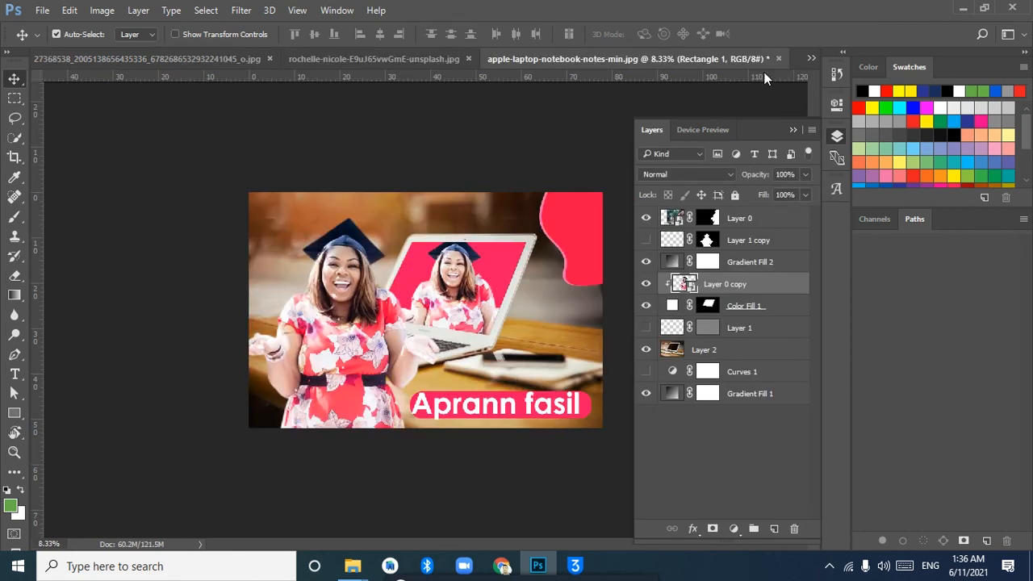
left_click(811, 59)
left_click(710, 64)
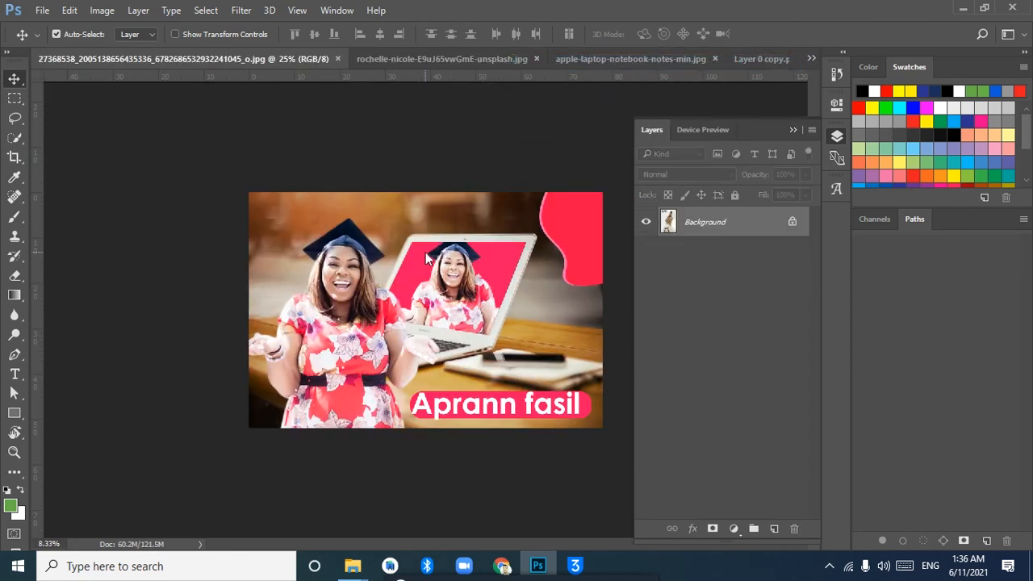
left_click(811, 59)
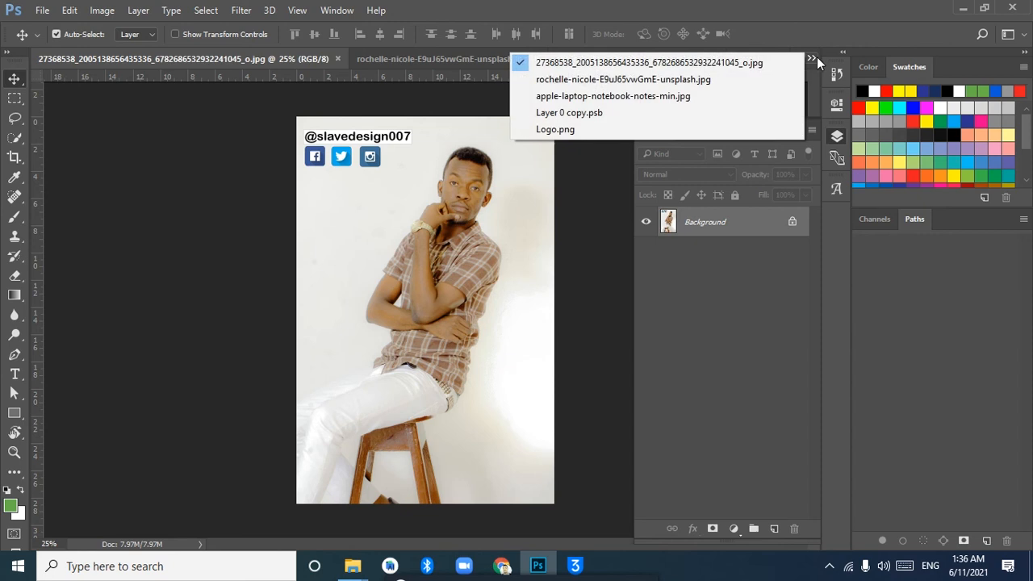
left_click(633, 129)
left_click_drag(476, 289, 457, 59)
left_click_drag(379, 61, 368, 357)
mouse_move(418, 313)
left_mouse_down()
mouse_move(423, 282)
mouse_move(419, 300)
left_mouse_up()
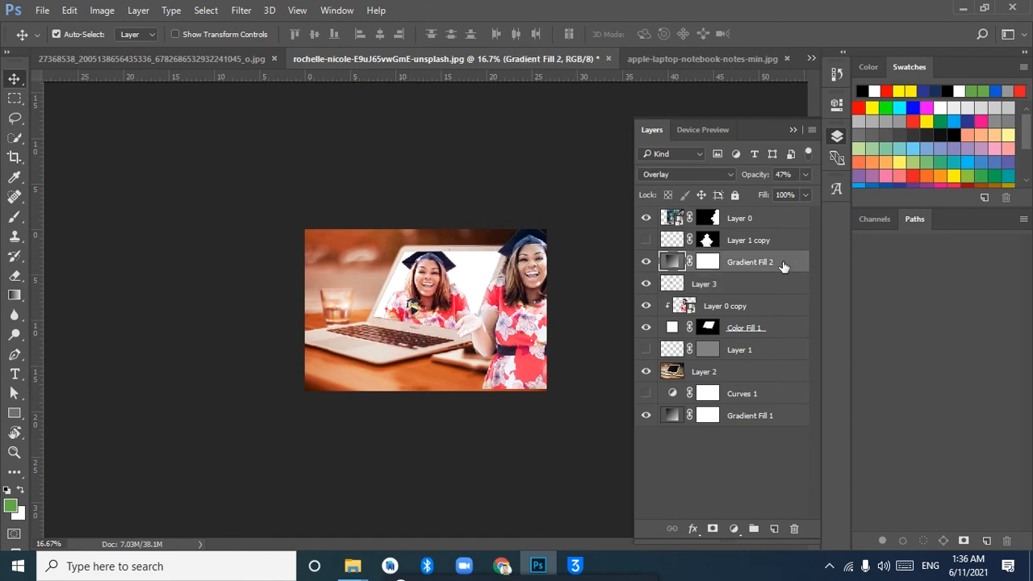
Toggle Gradient Fill 2 and Layer 3 off and on, and copy the logo layer into apple-laptop-notebook-notes-min.jpg
left_click(646, 261)
left_click(647, 262)
left_click(645, 283)
left_click(645, 283)
left_click_drag(710, 291, 533, 300)
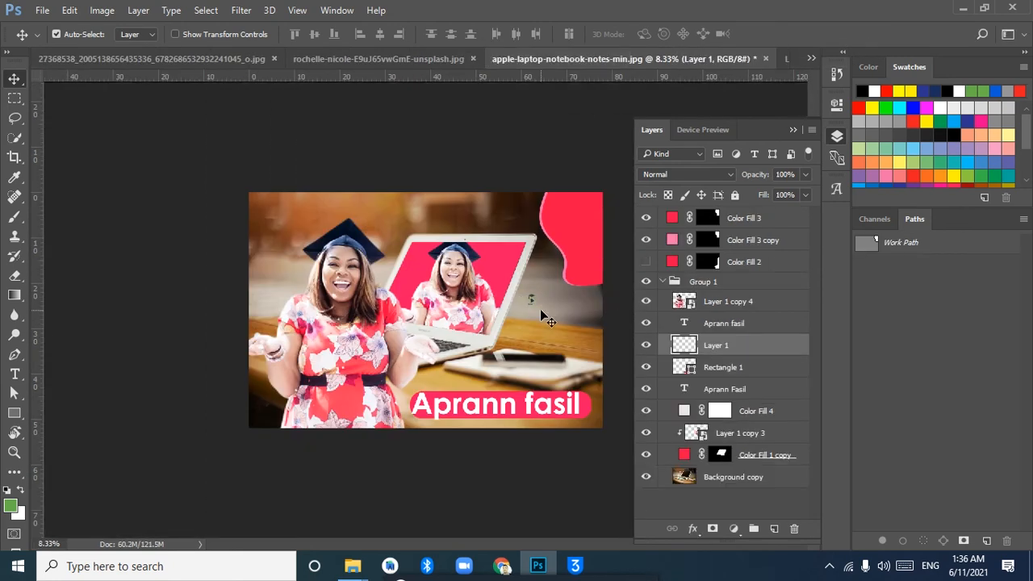
Convert the pasted logo layer to a smart object and enlarge it to about 1204%
right_click(742, 351)
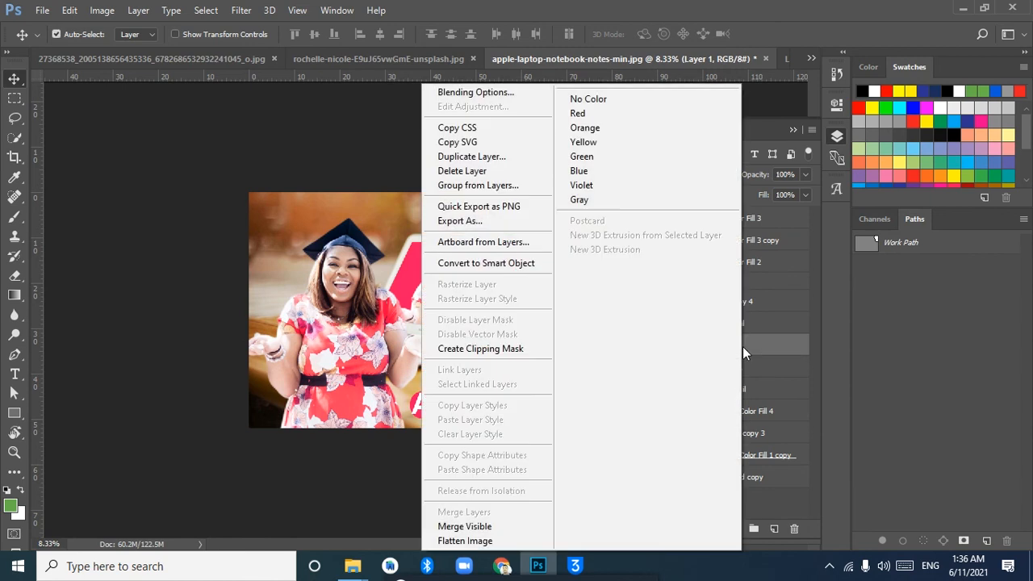
left_click(517, 266)
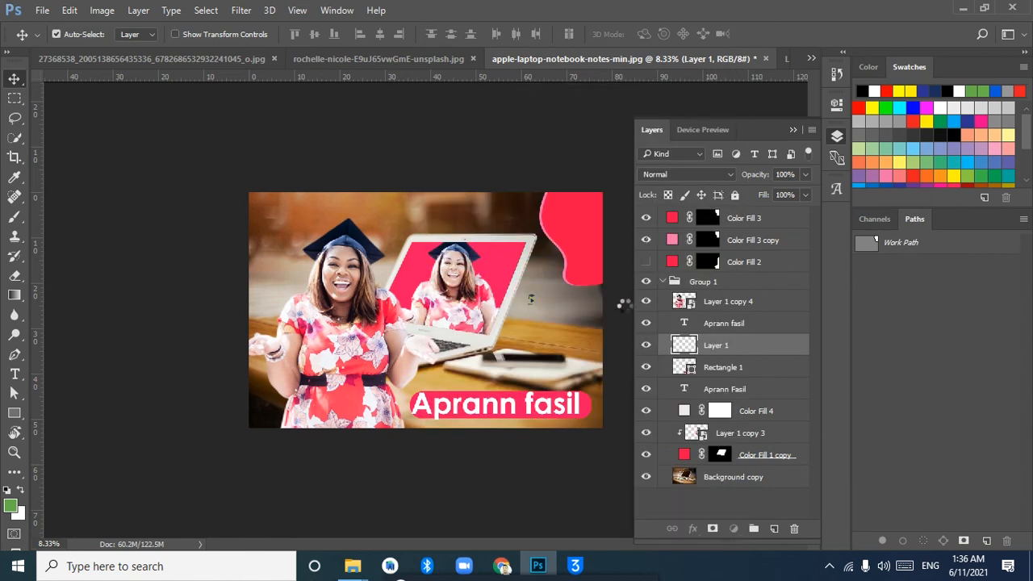
key("ctrl+t")
left_click_drag(537, 309, 585, 364)
key("Return")
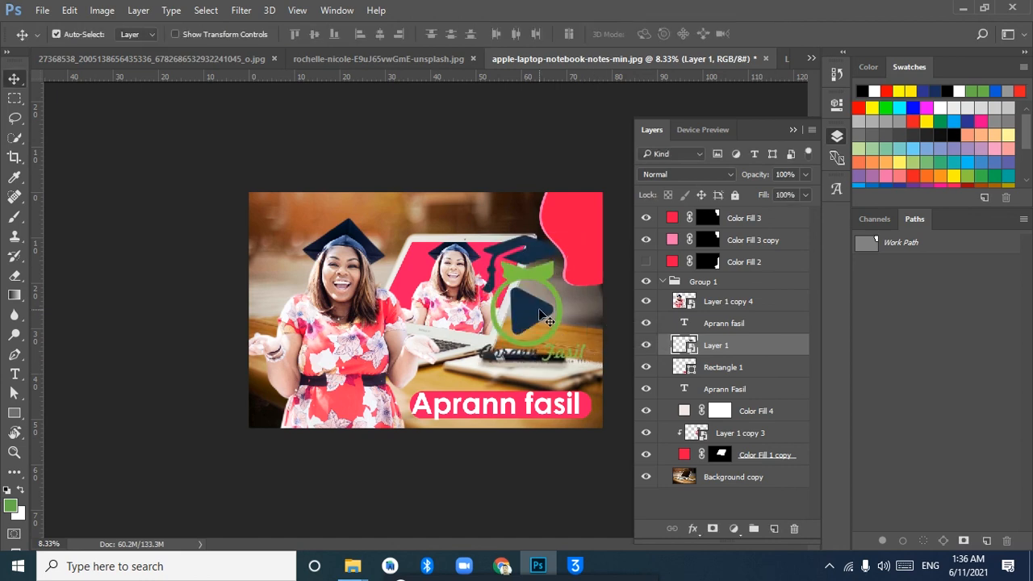
Bring the logo layer to the top of the stack and shrink the logo to fit inside the red corner shape
key("ctrl+t")
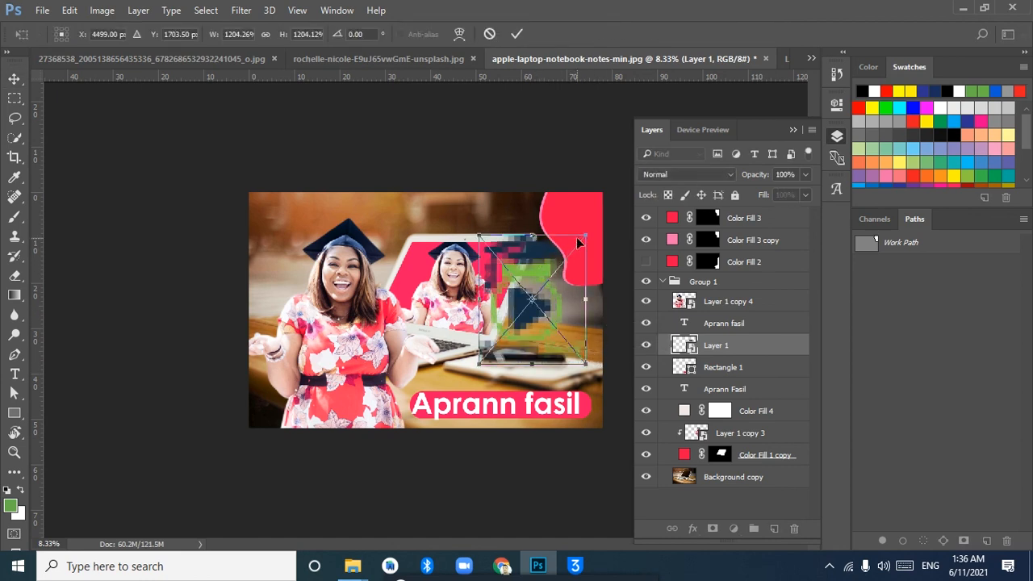
left_click_drag(585, 232, 694, 217)
key("Return")
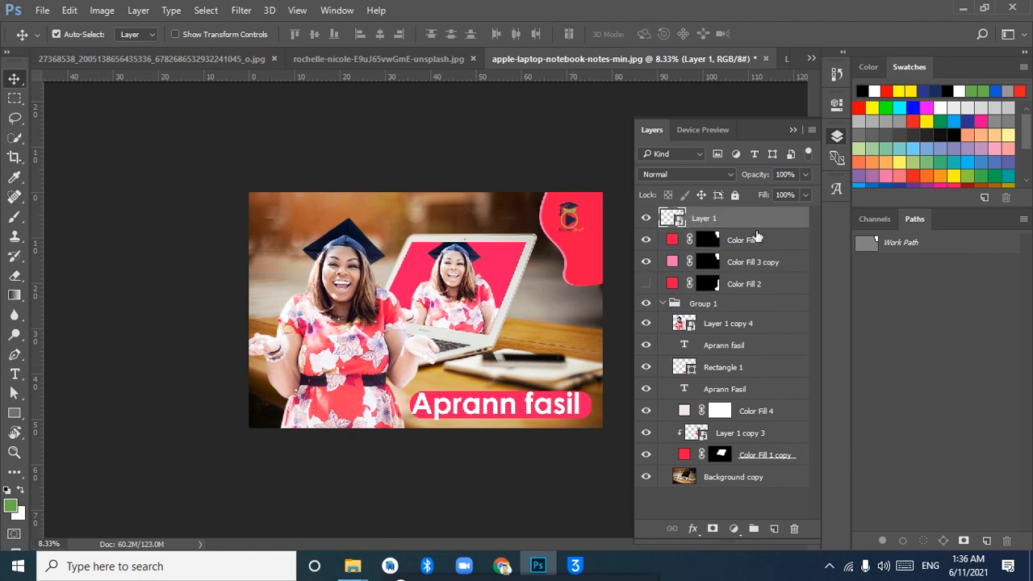
key("ctrl+plus")
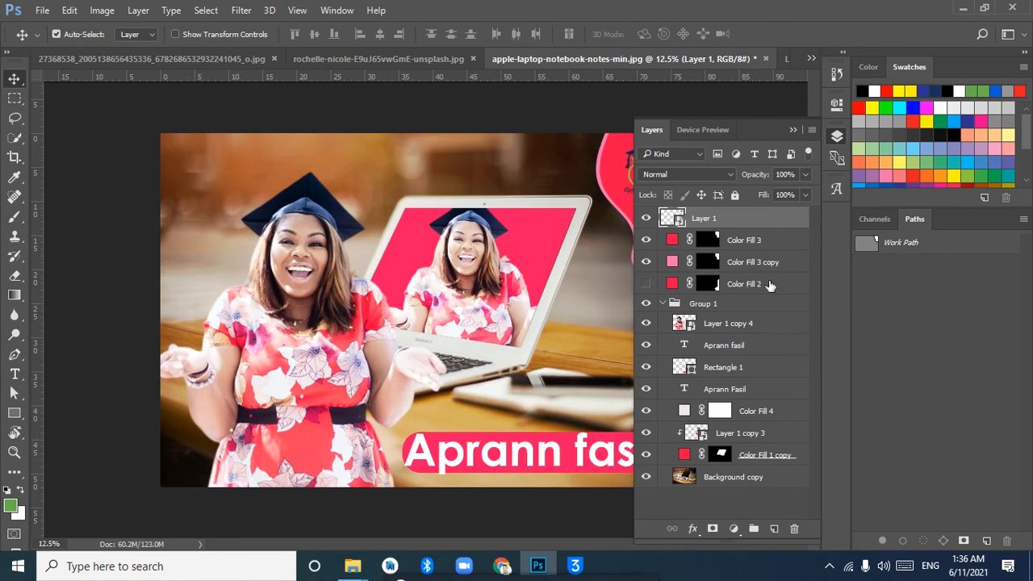
key("ctrl+minus")
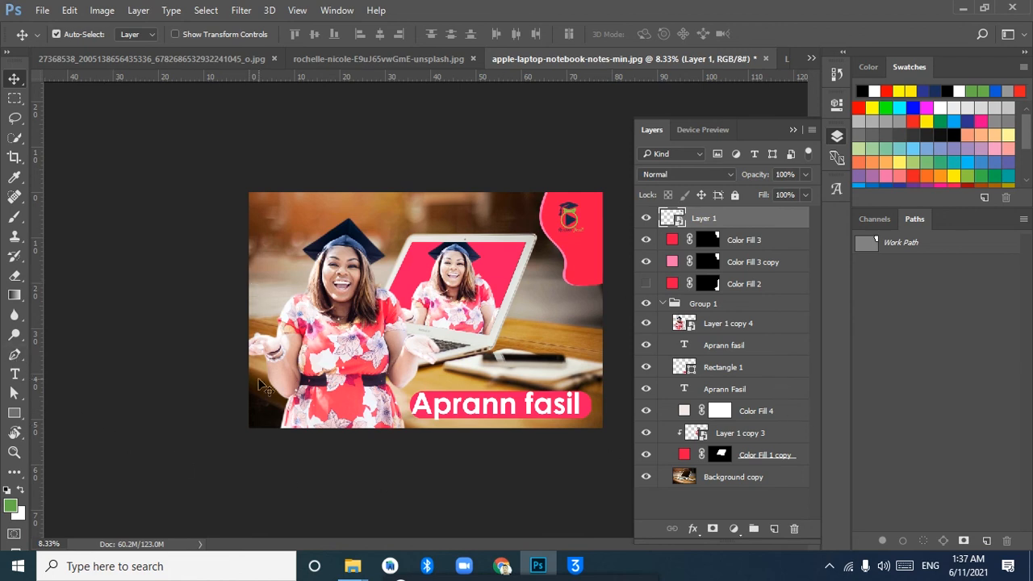
Switch to the seated man's photo and select its white background with the Magic Wand at tolerance 103
left_click(14, 137)
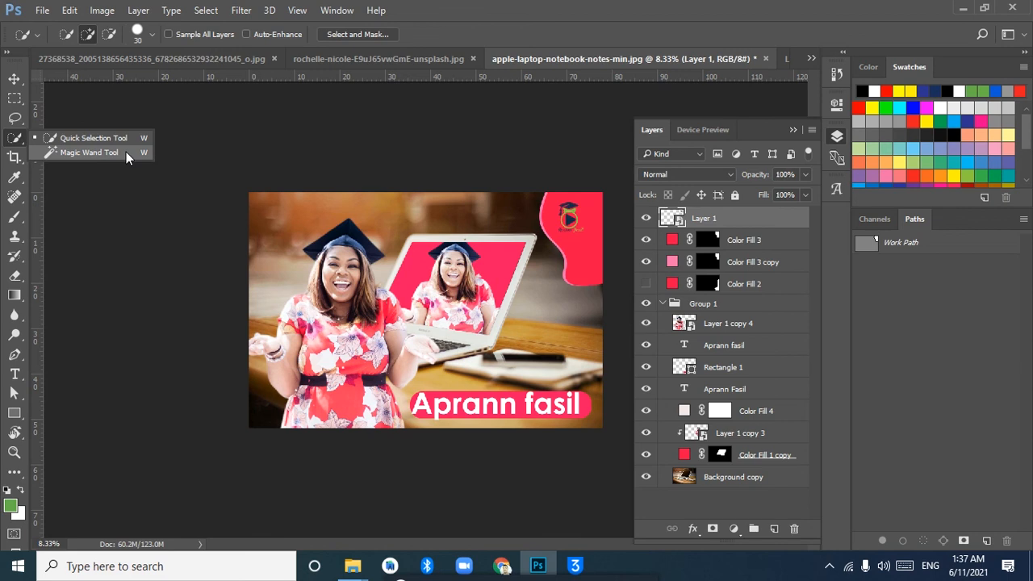
left_click(159, 60)
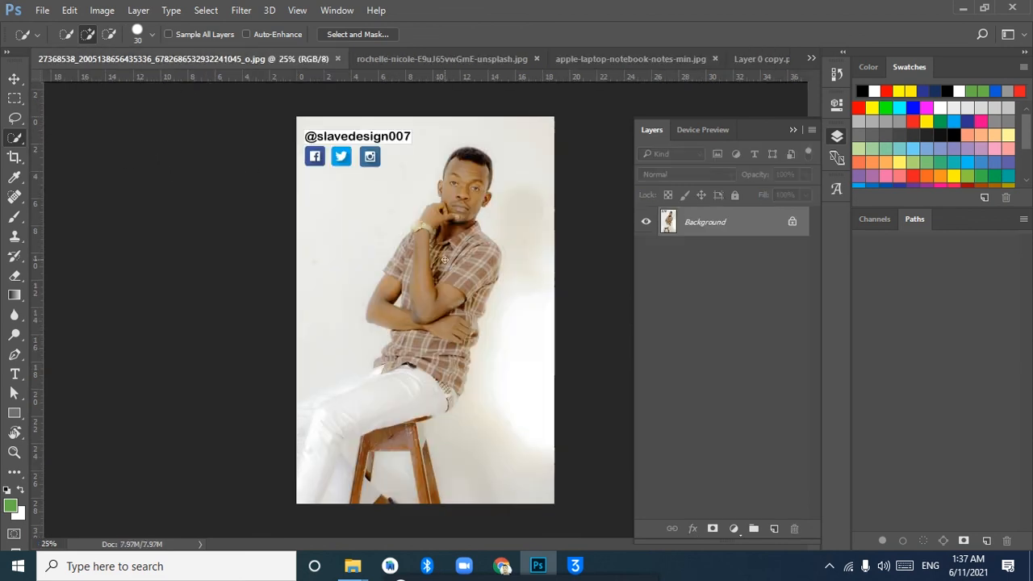
right_click(14, 137)
left_click(61, 153)
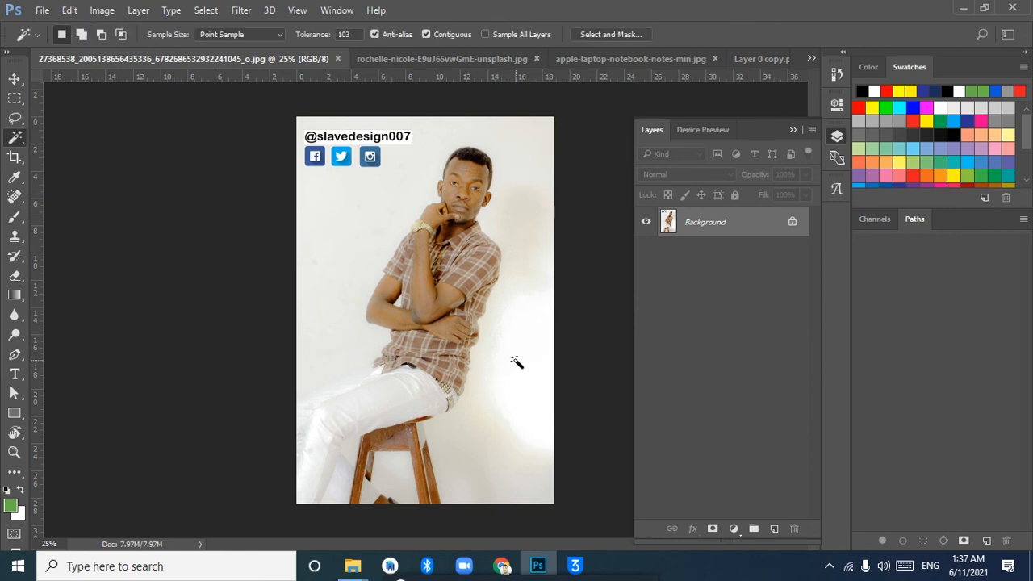
left_click(494, 385)
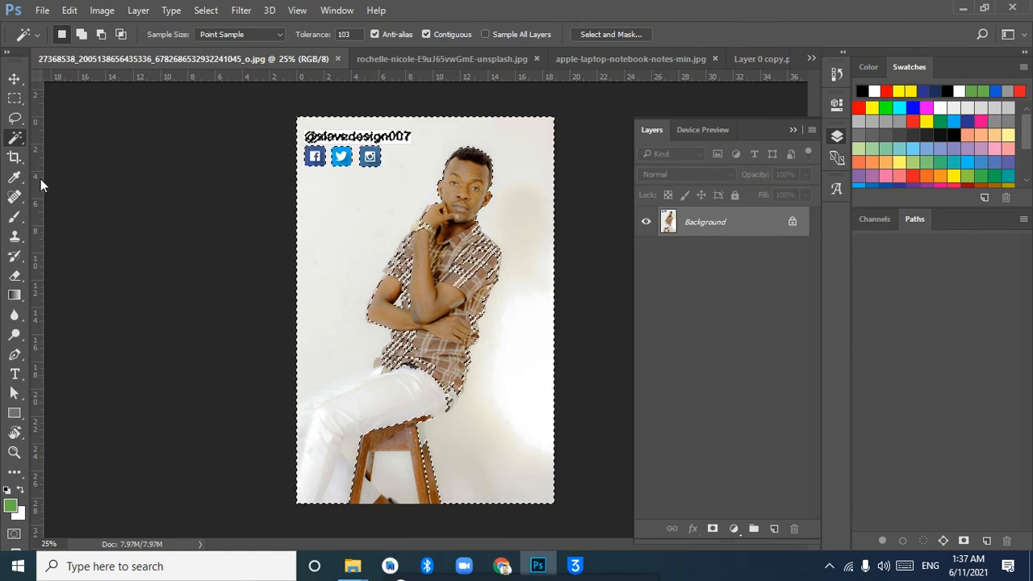
Reselect the white background with the Magic Wand tolerance lowered to 35, and again at 14
left_click_drag(312, 35, 289, 37)
left_click(502, 169)
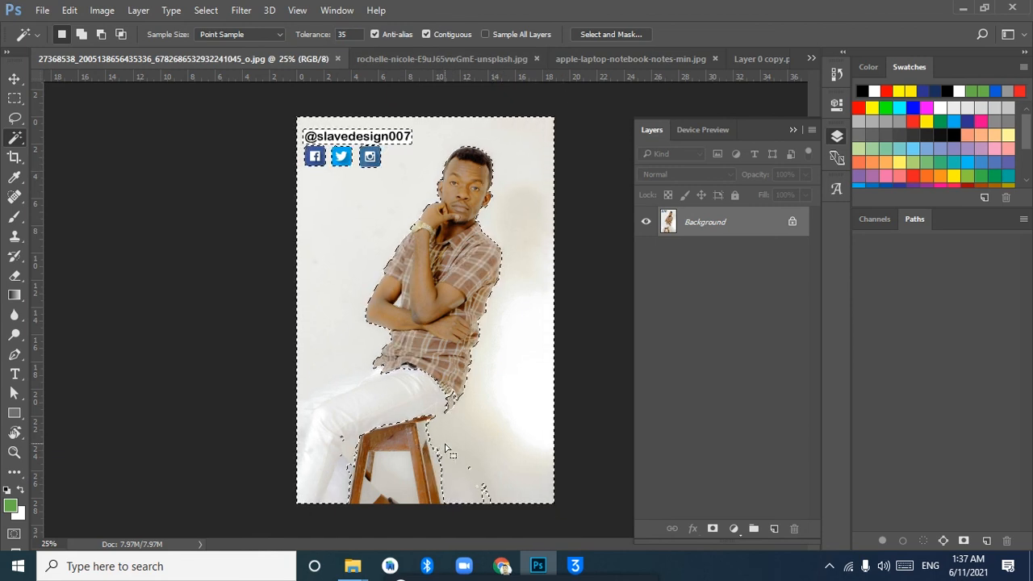
left_click_drag(319, 39, 301, 39)
left_click(509, 147)
left_click(510, 148)
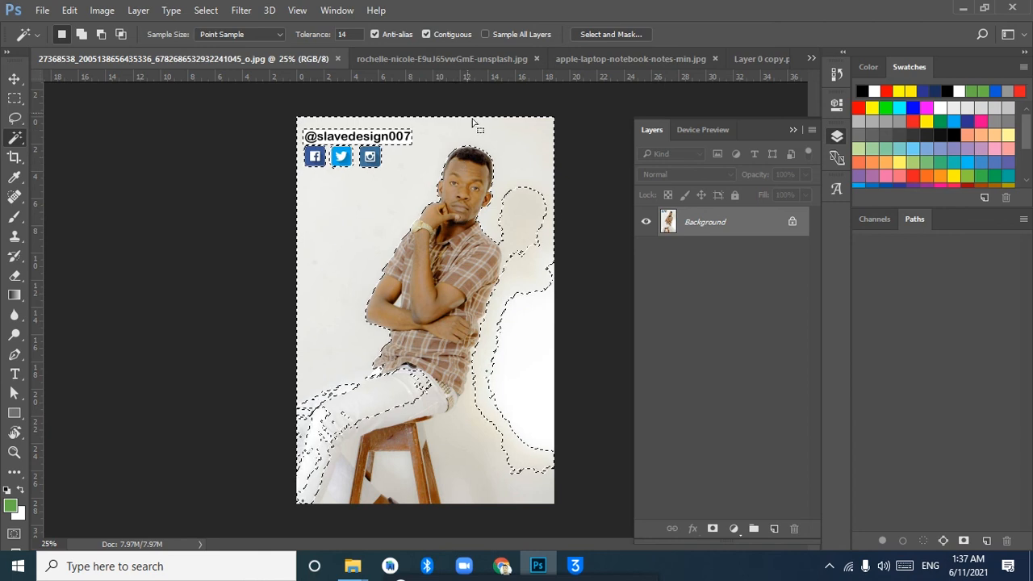
Trace a rough Pen path around the seated man and return to the apple-laptop-notebook-notes-min.jpg composite
left_click(14, 355)
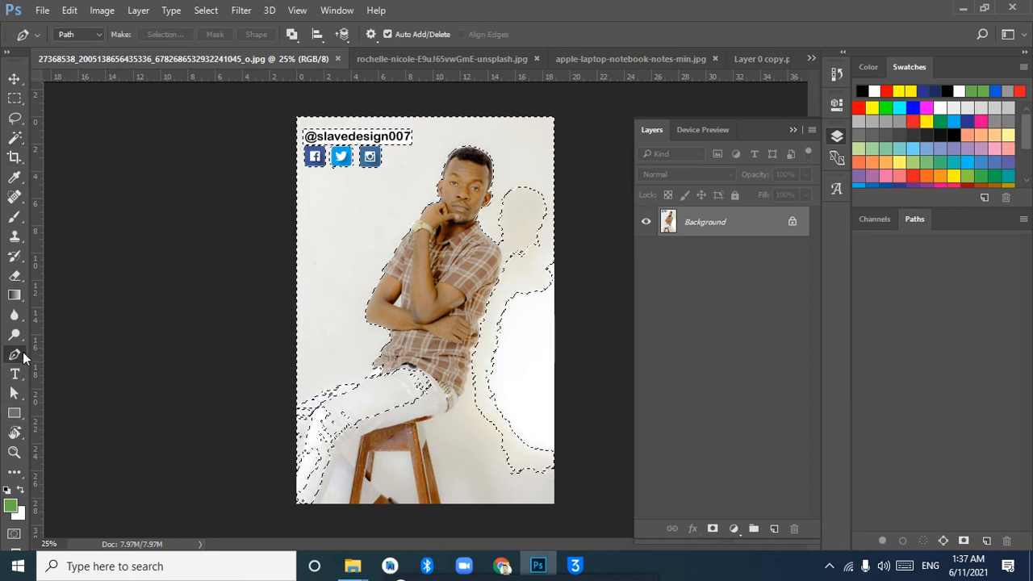
left_click(433, 486)
left_click(423, 434)
left_click(451, 399)
left_click(478, 383)
left_click_drag(488, 329, 489, 306)
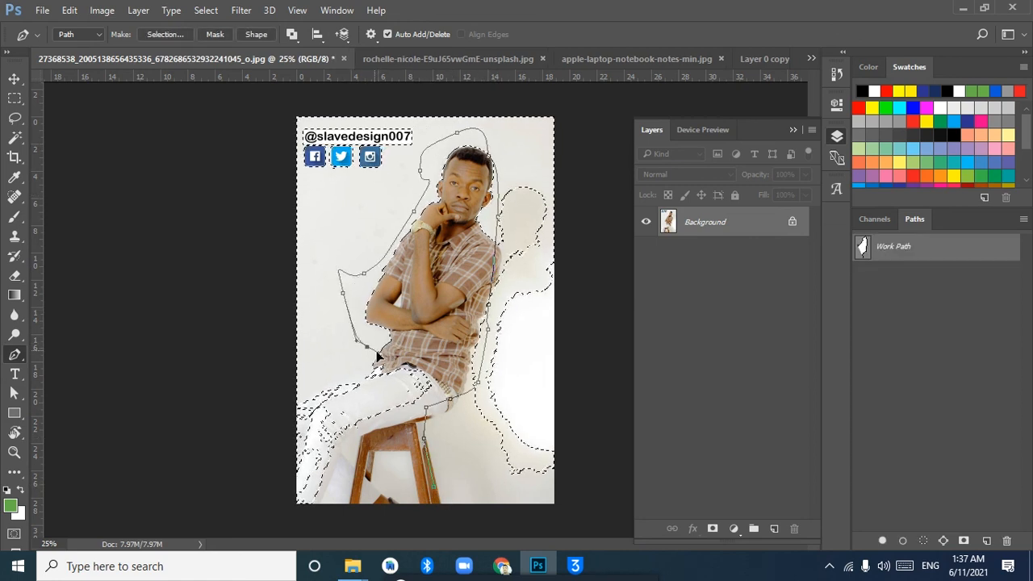
left_click_drag(511, 489, 537, 432)
left_click(473, 371)
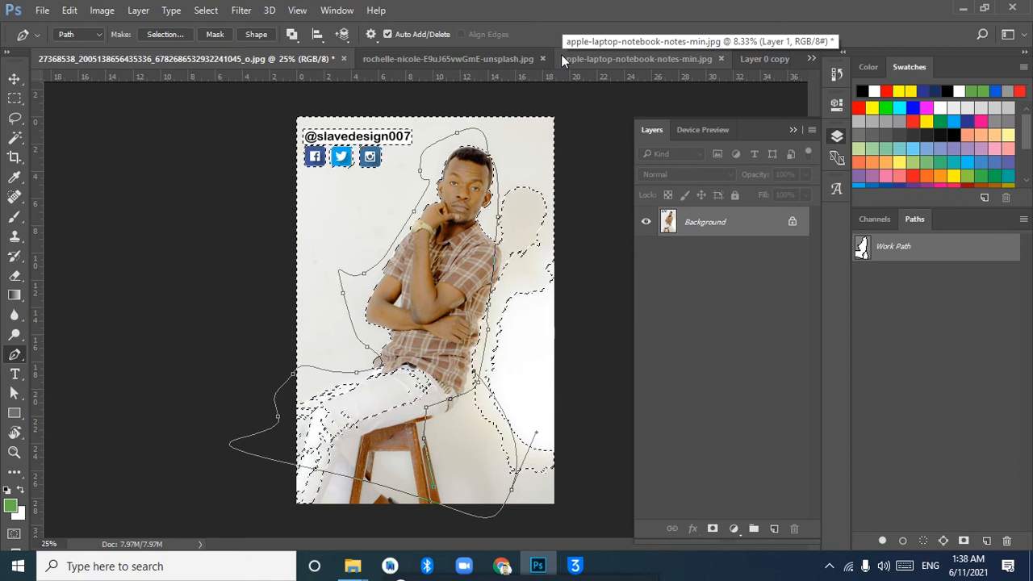
left_click(462, 57)
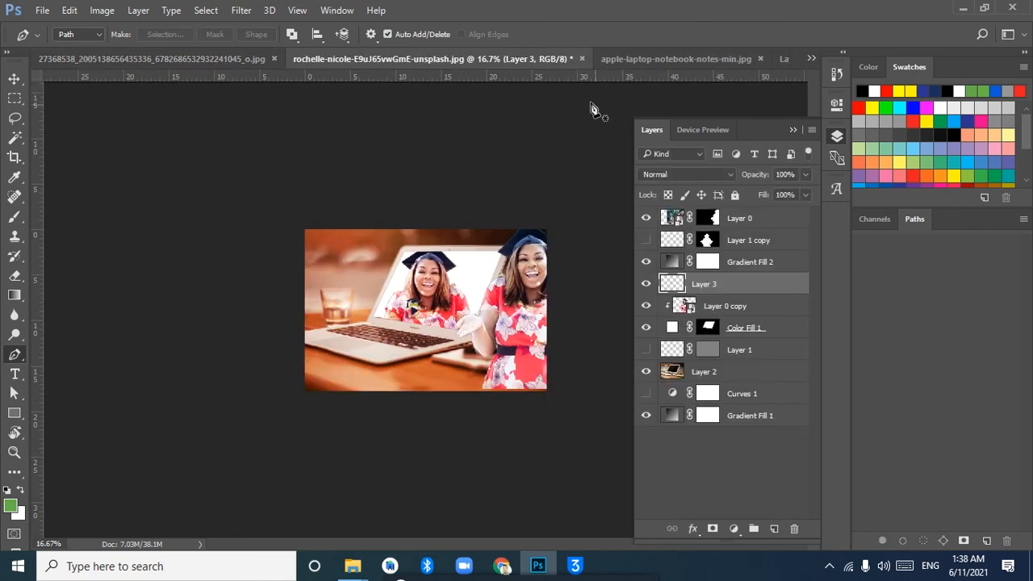
left_click(676, 56)
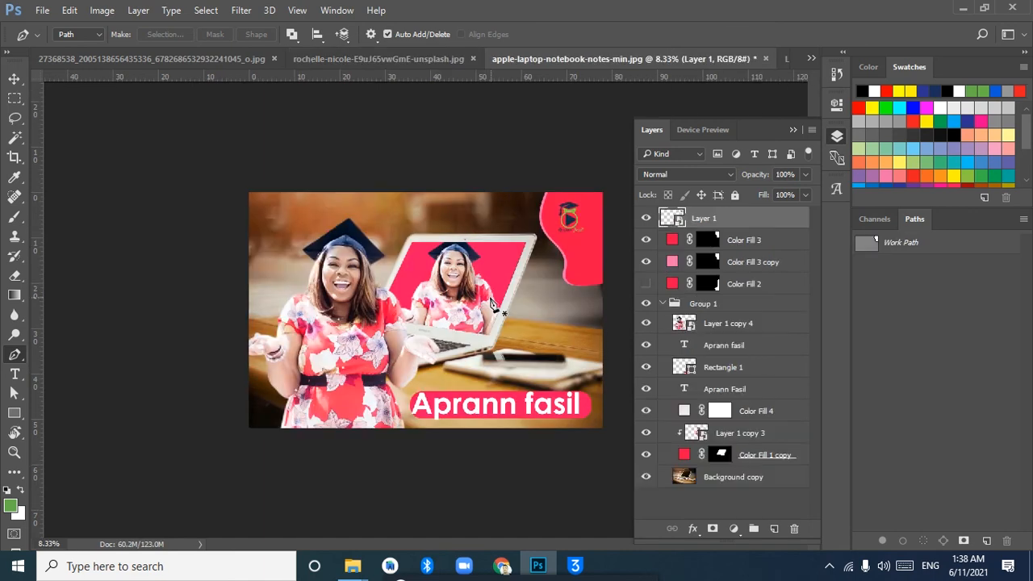